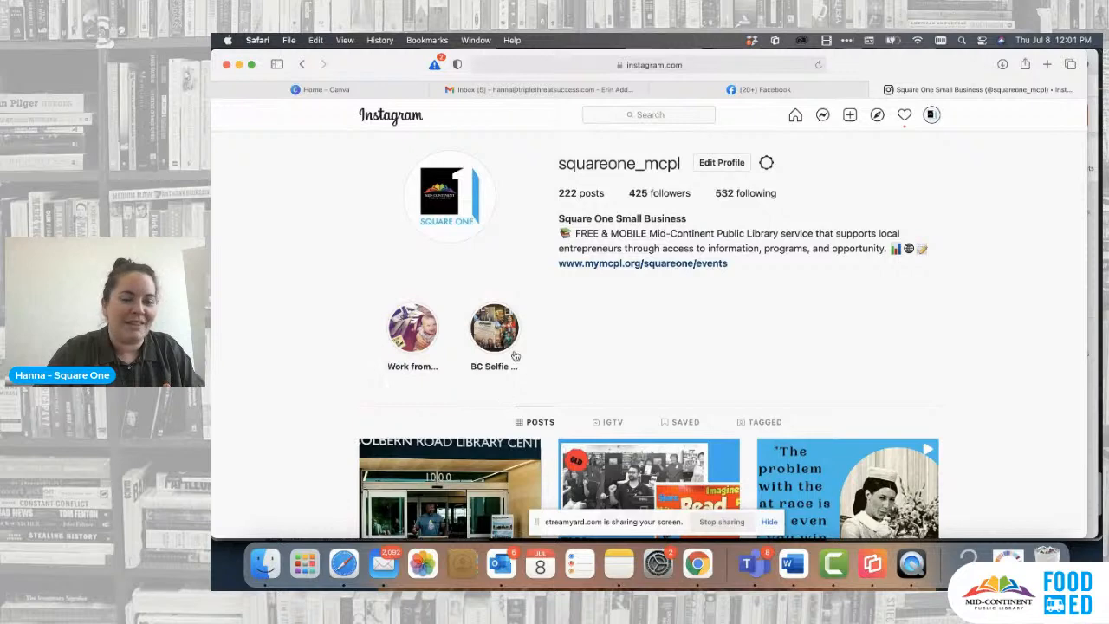
- View the Work from Home story highlight on the squareone_mcpl profile and return to the profile
left_click(416, 338)
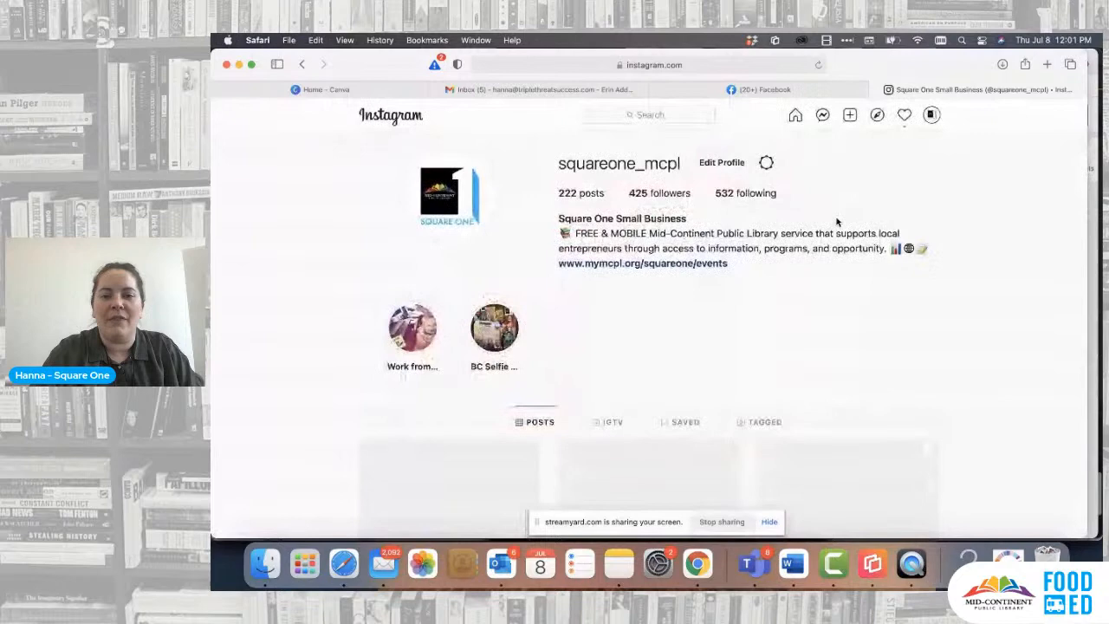
left_click(1065, 122)
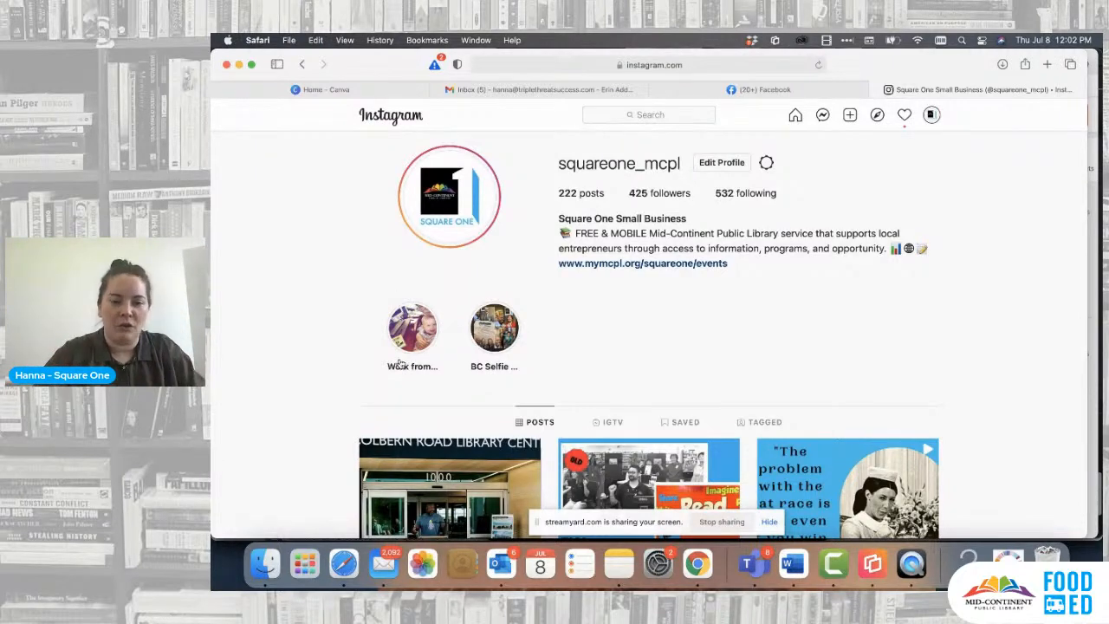
left_click(414, 329)
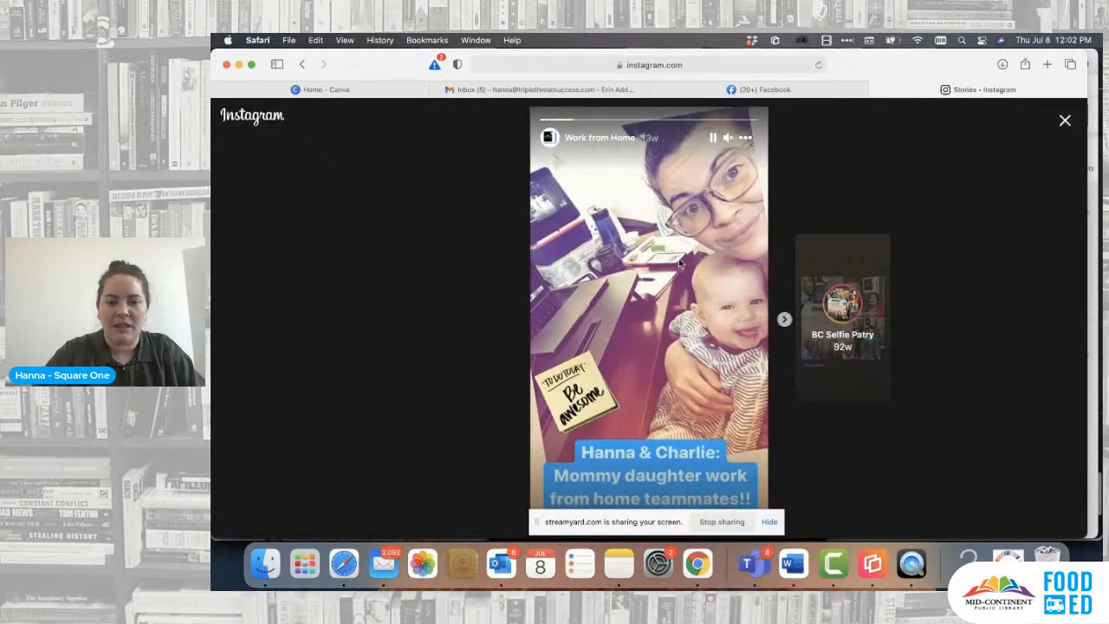
left_click(1065, 120)
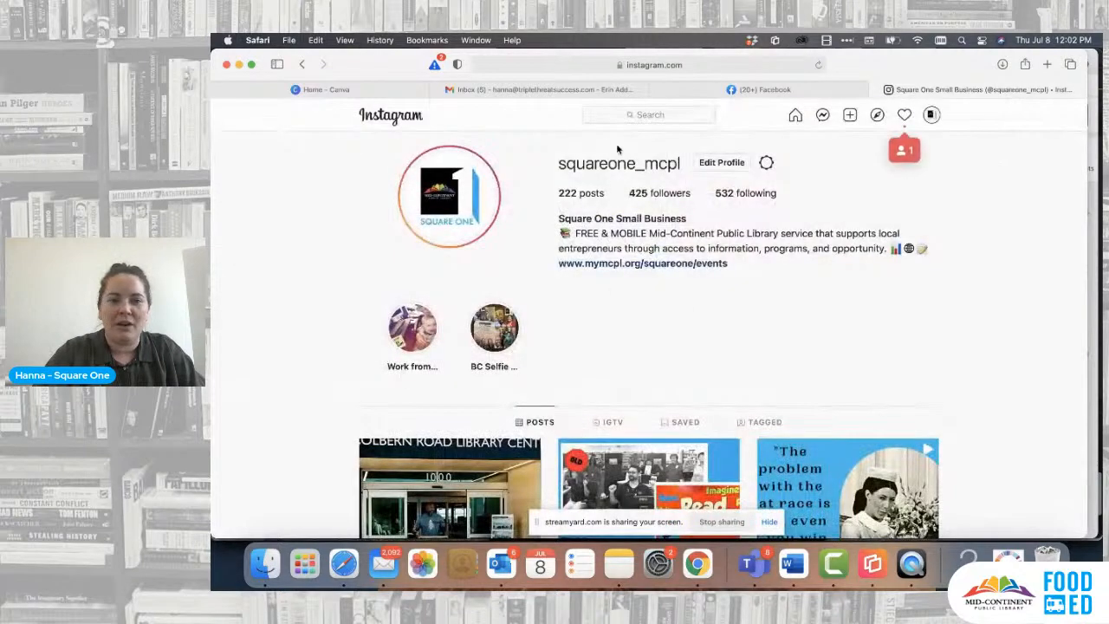
left_click(644, 119)
type("childnre")
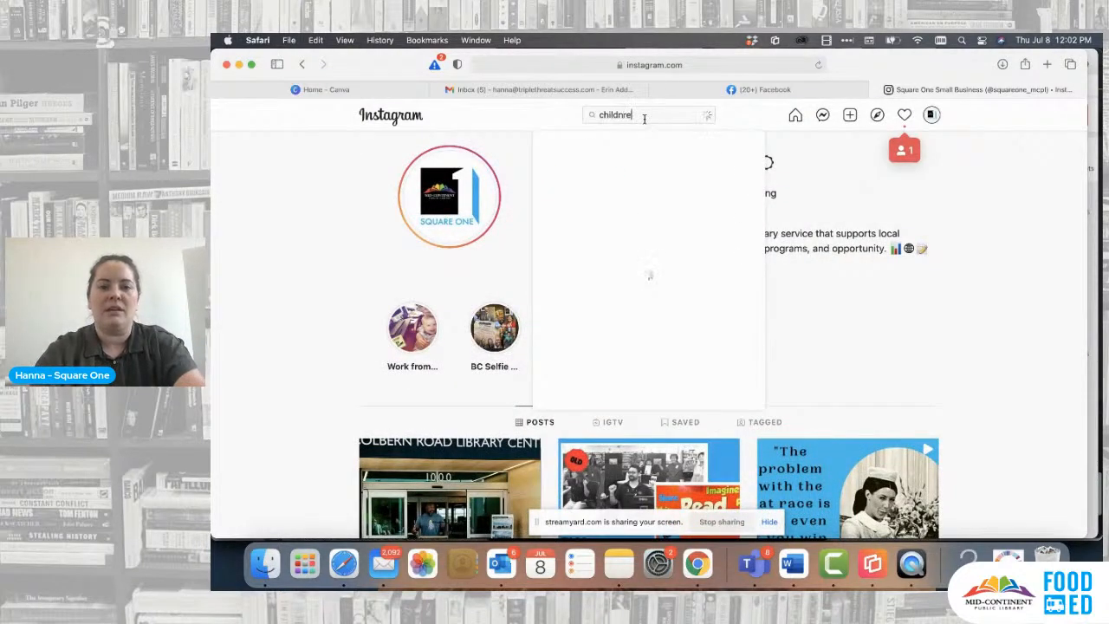
key("BackSpace")
key("BackSpace")
type("rens")
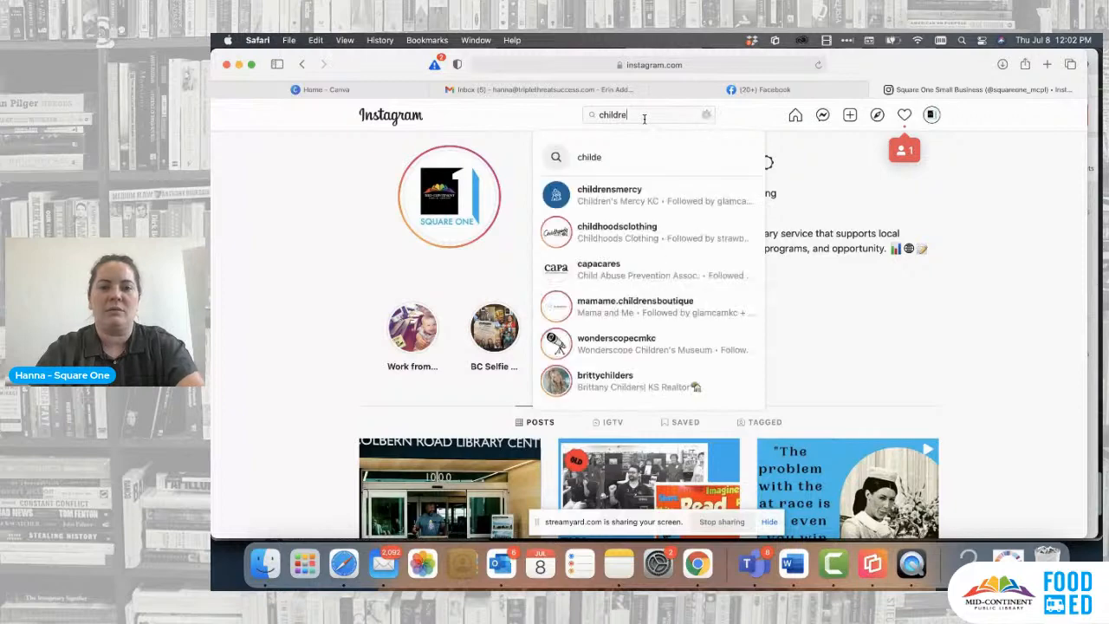
left_click(635, 191)
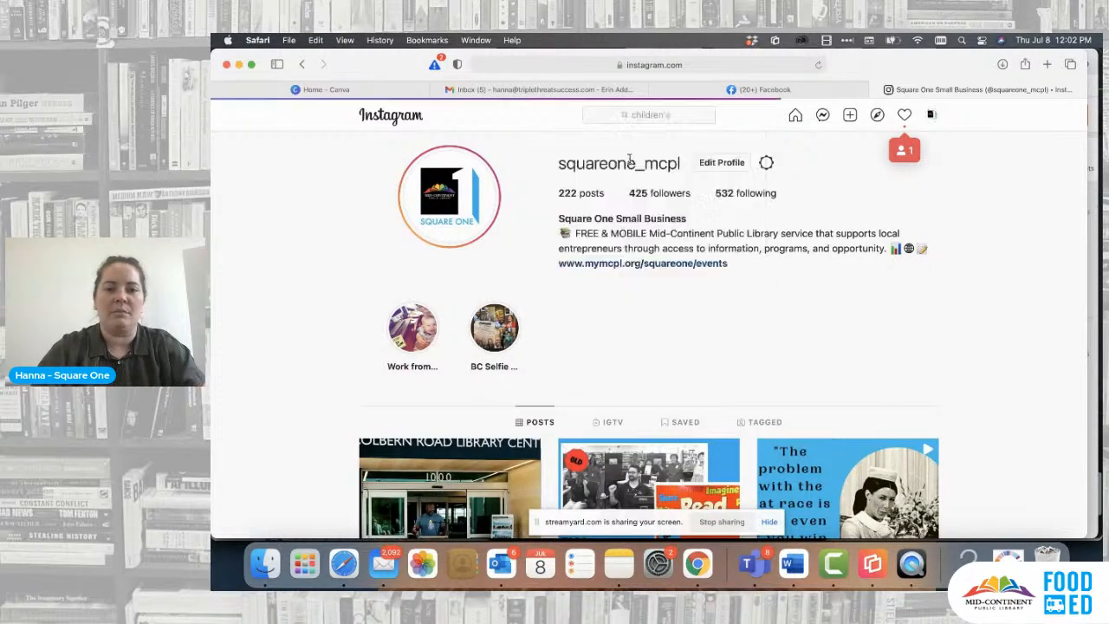
- Search Instagram for "children's", open the childrensmercy profile and look through its row of story highlight covers
left_click(668, 116)
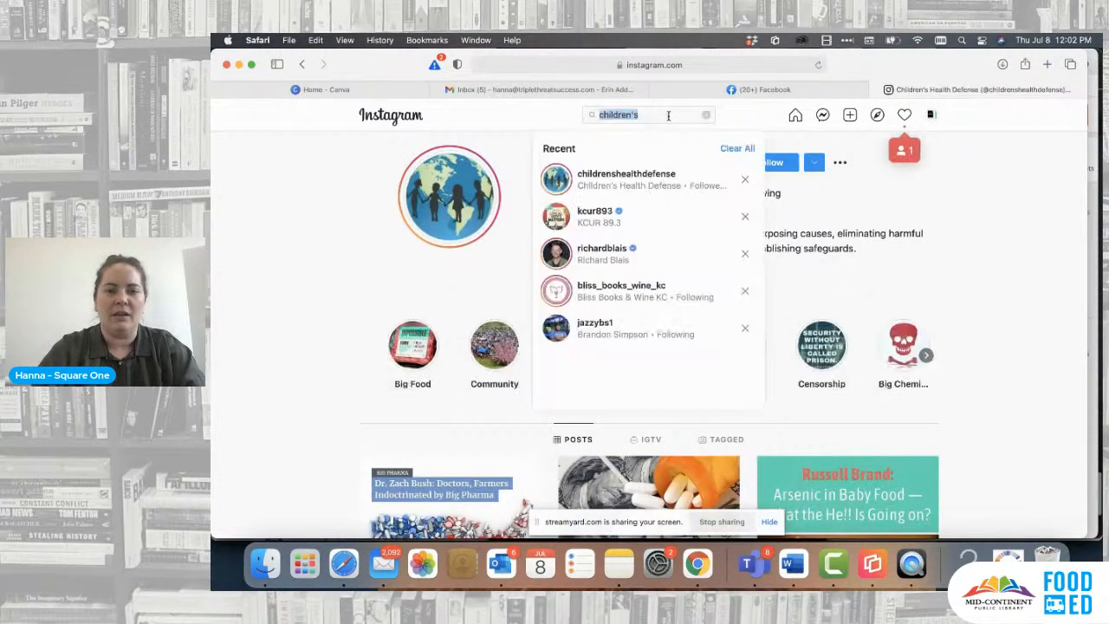
type("childrens")
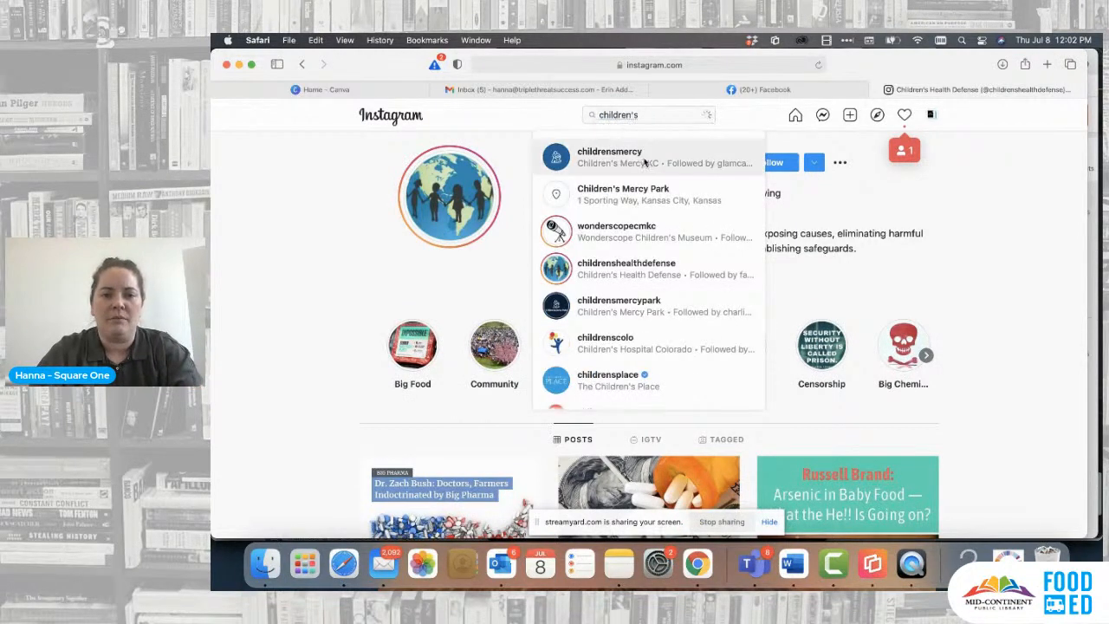
left_click(664, 156)
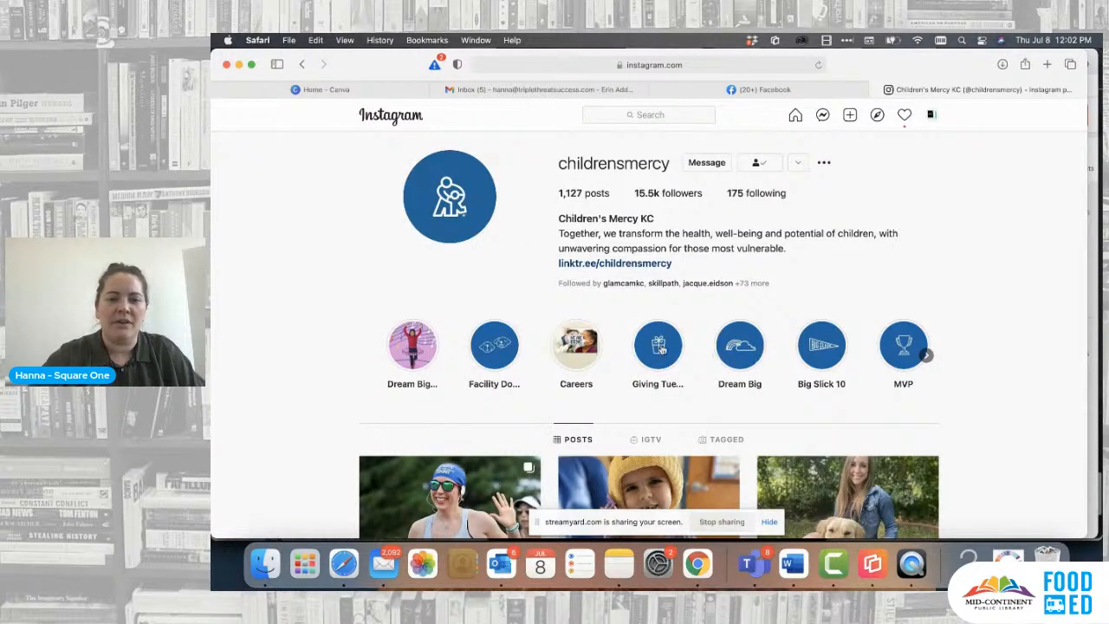
left_click(928, 356)
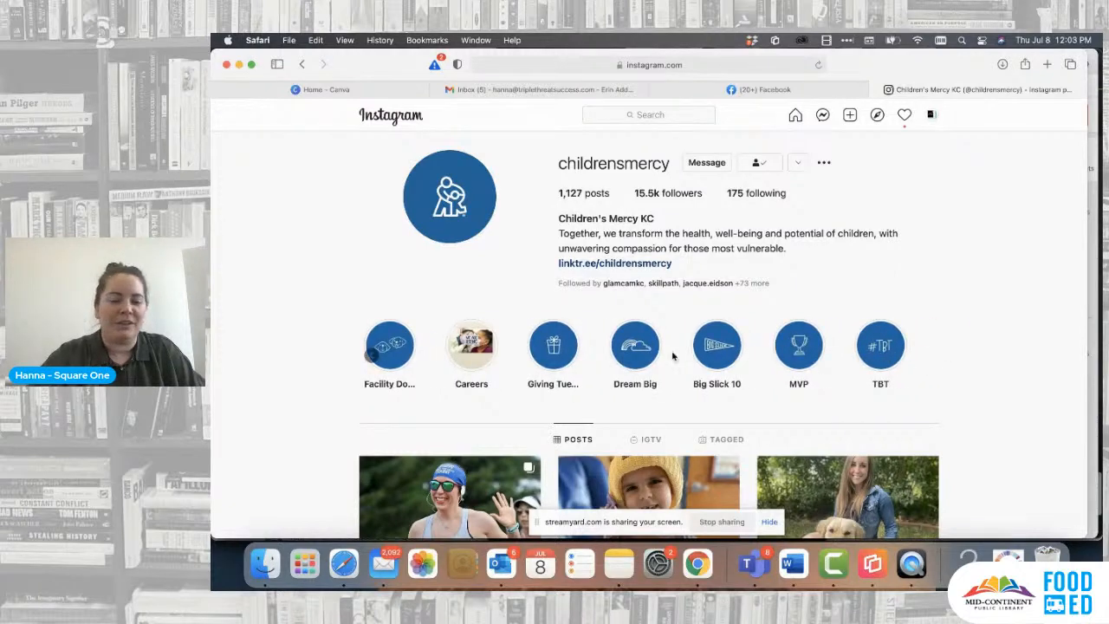
scroll(672, 355, "left", 2)
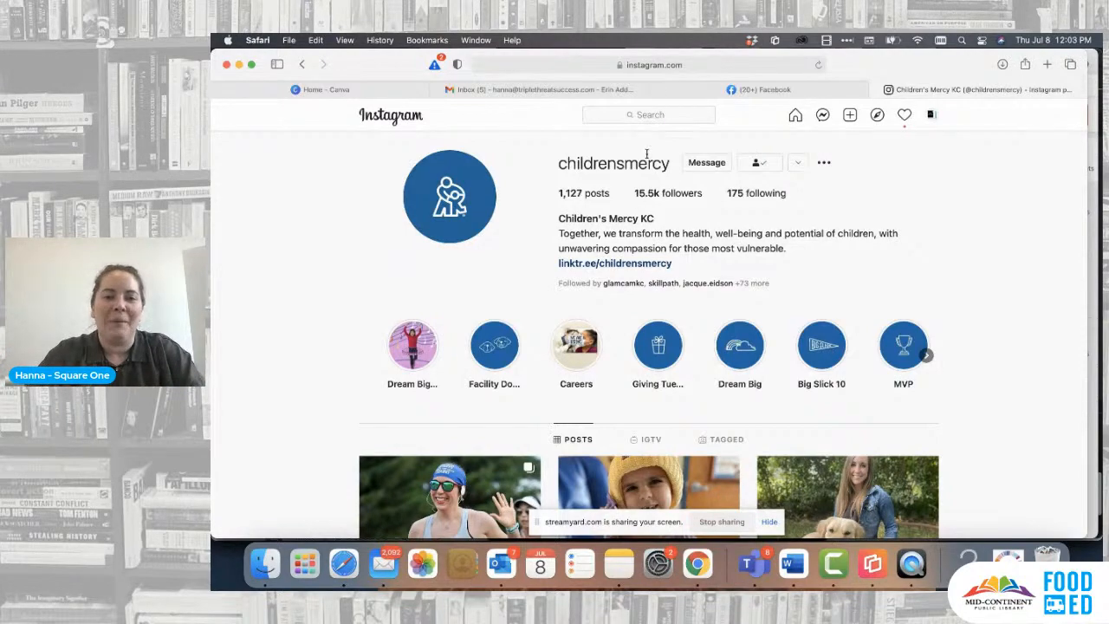
- Switch to Canva, search for "highlight" and open the Instagram Story Highlight Cover templates
left_click(385, 89)
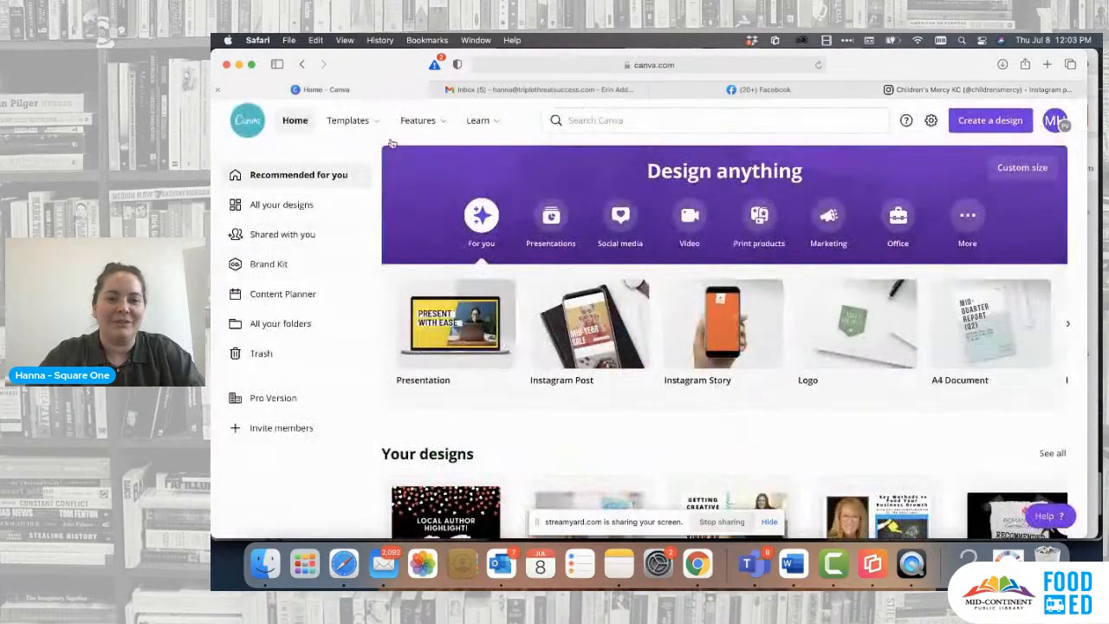
left_click(672, 119)
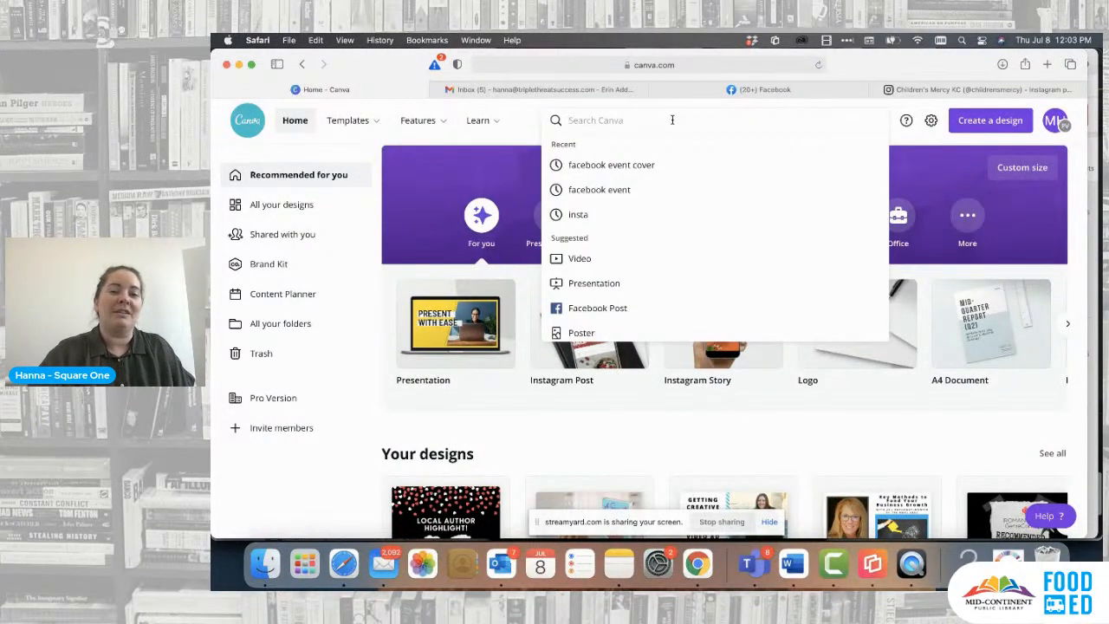
type("highlight")
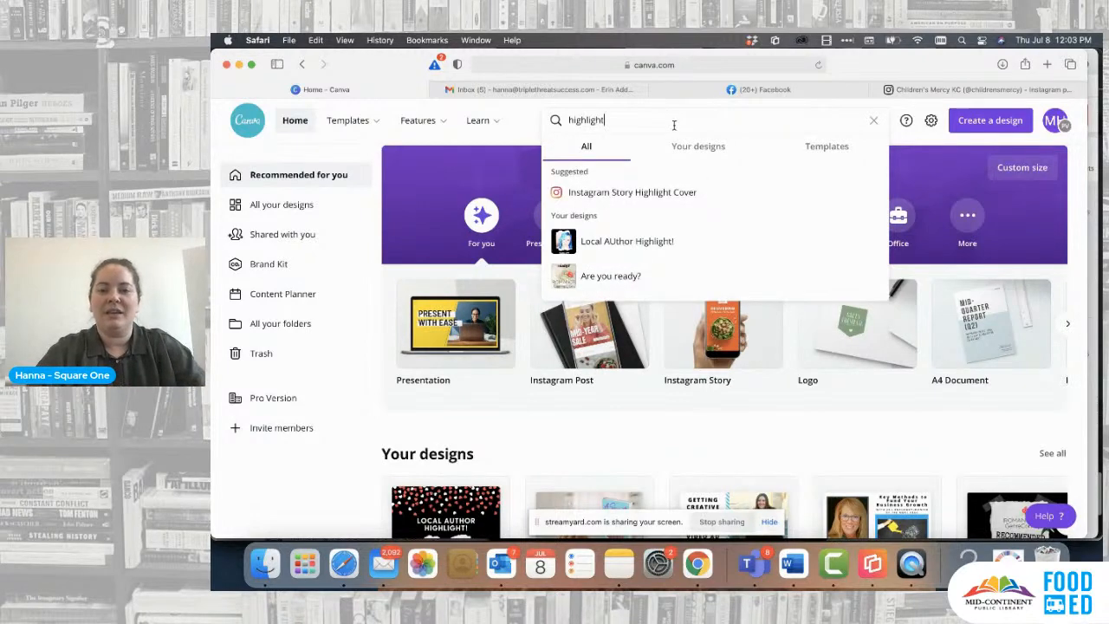
left_click(621, 195)
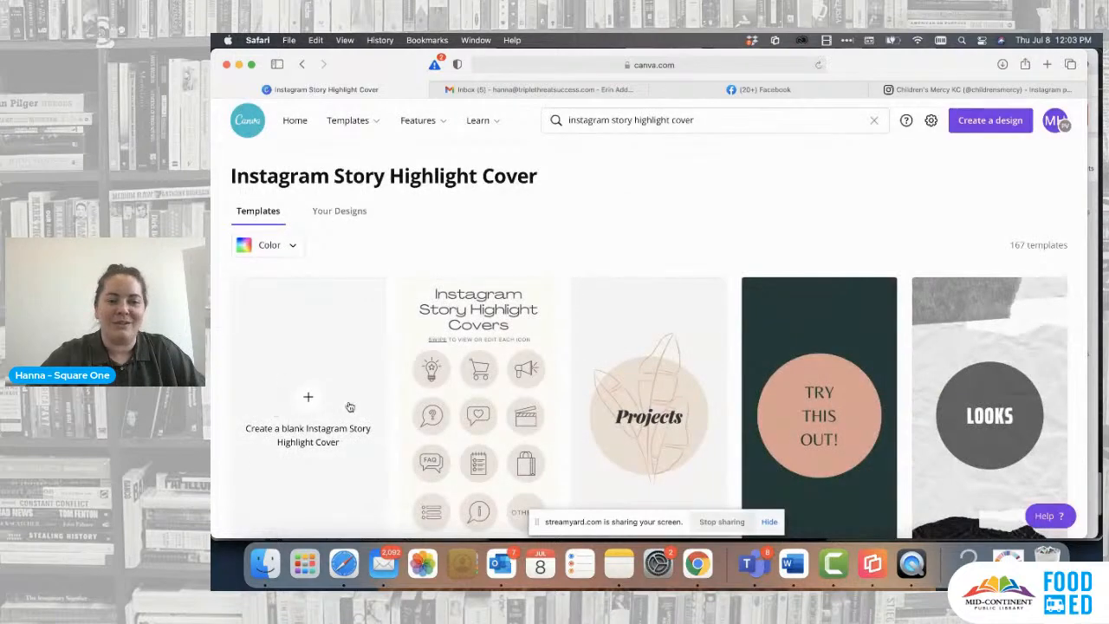
- Browse the highlight cover templates and open the Purple and Blue Outline Doodles Business template for editing
scroll(351, 407, "down", 2)
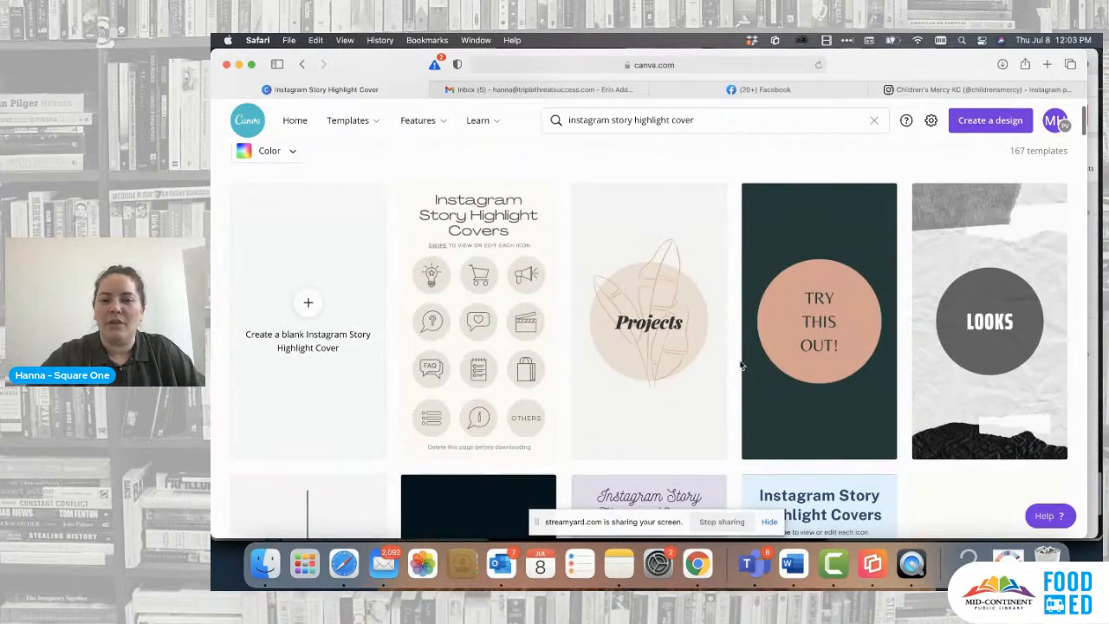
scroll(741, 365, "down", 6)
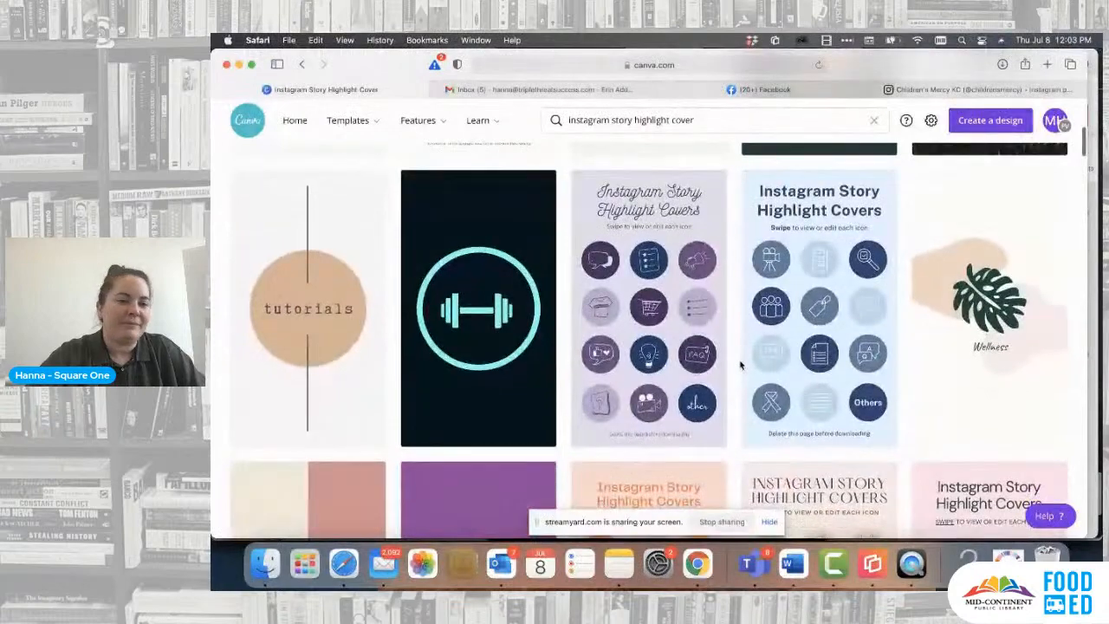
scroll(741, 365, "up", 6)
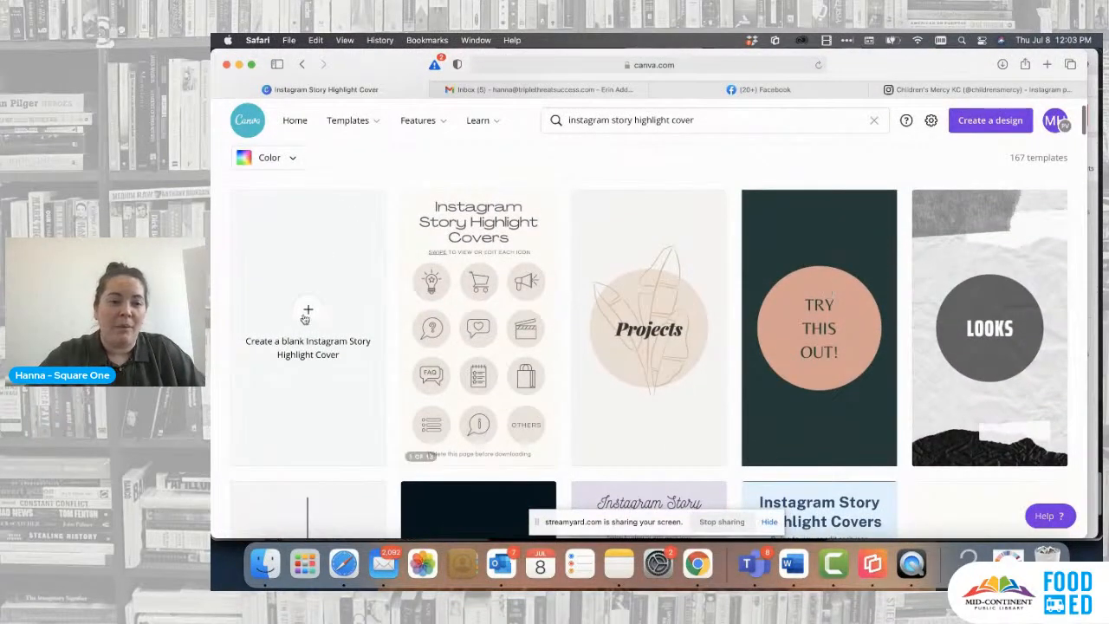
scroll(645, 326, "down", 5)
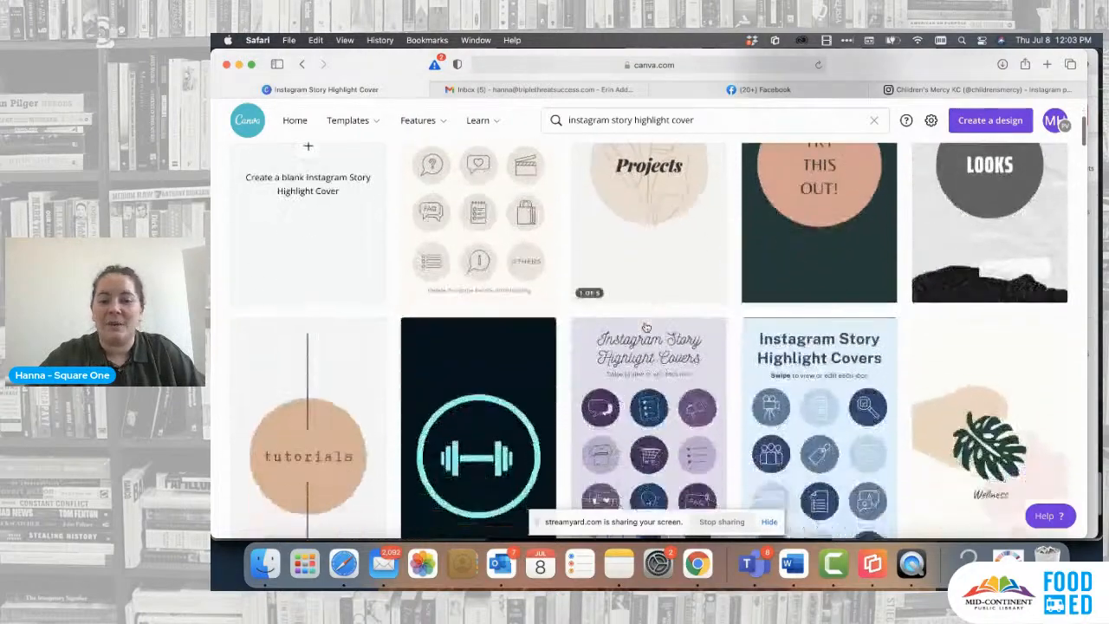
scroll(645, 325, "down", 2)
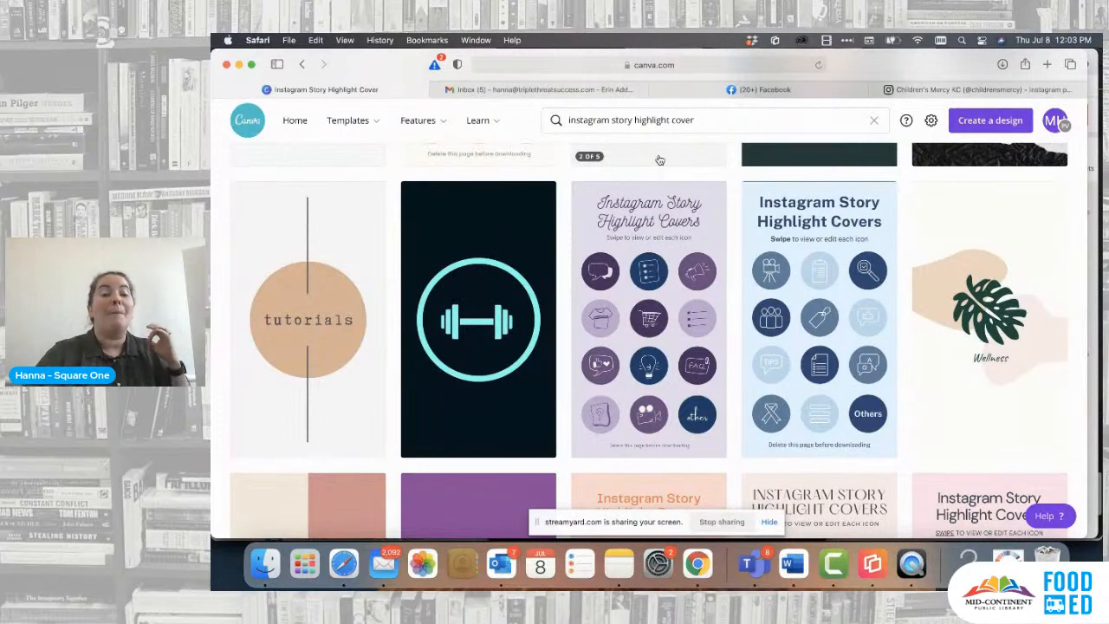
mouse_move(707, 280)
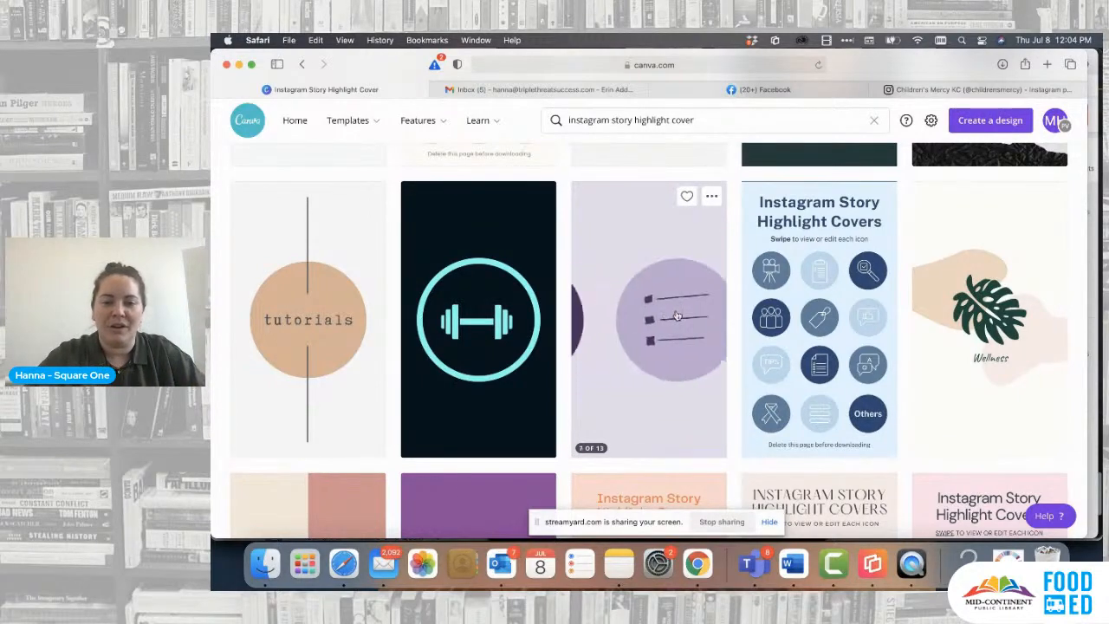
scroll(678, 315, "down", 5)
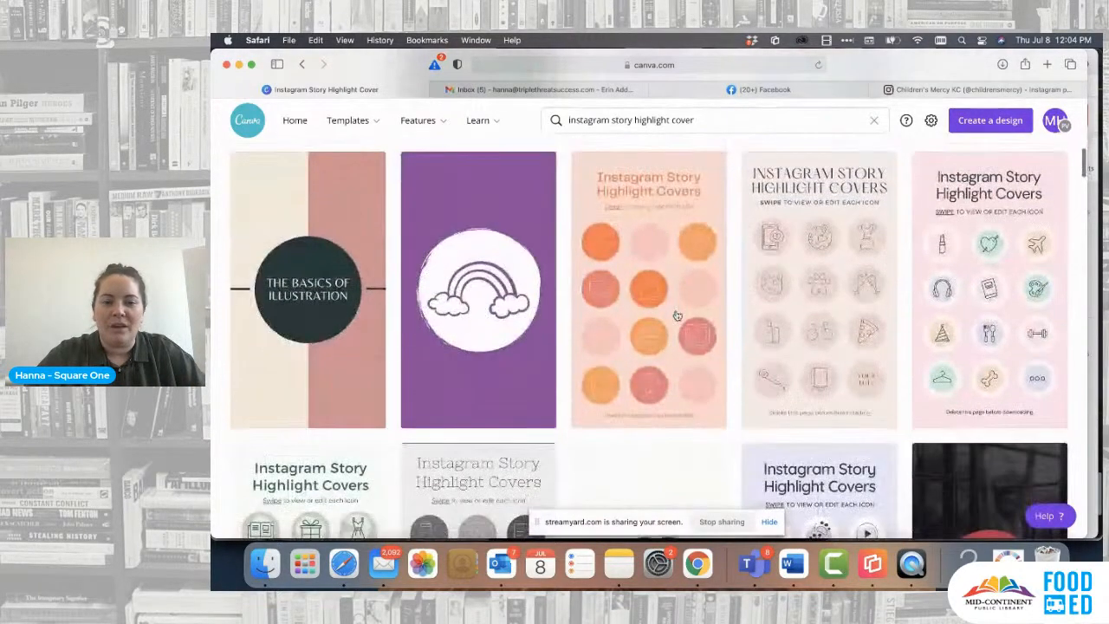
scroll(678, 316, "down", 5)
left_click(663, 326)
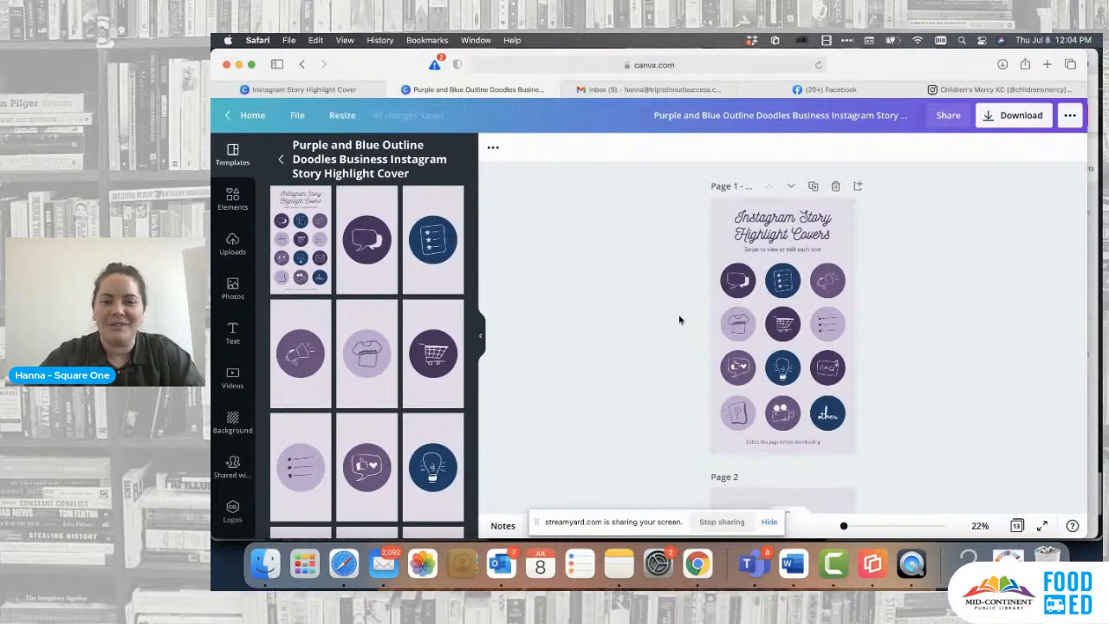
- Set the page 2 background to the Square One palette's white and apply that color change to all pages
scroll(679, 317, "down", 5)
scroll(679, 319, "down", 1)
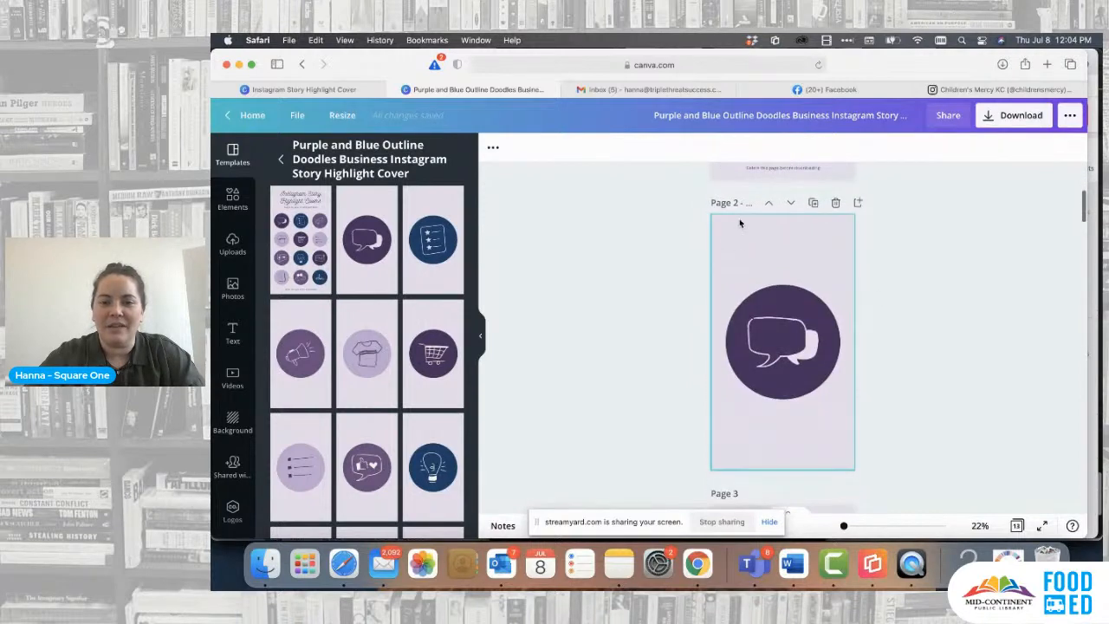
left_click(733, 235)
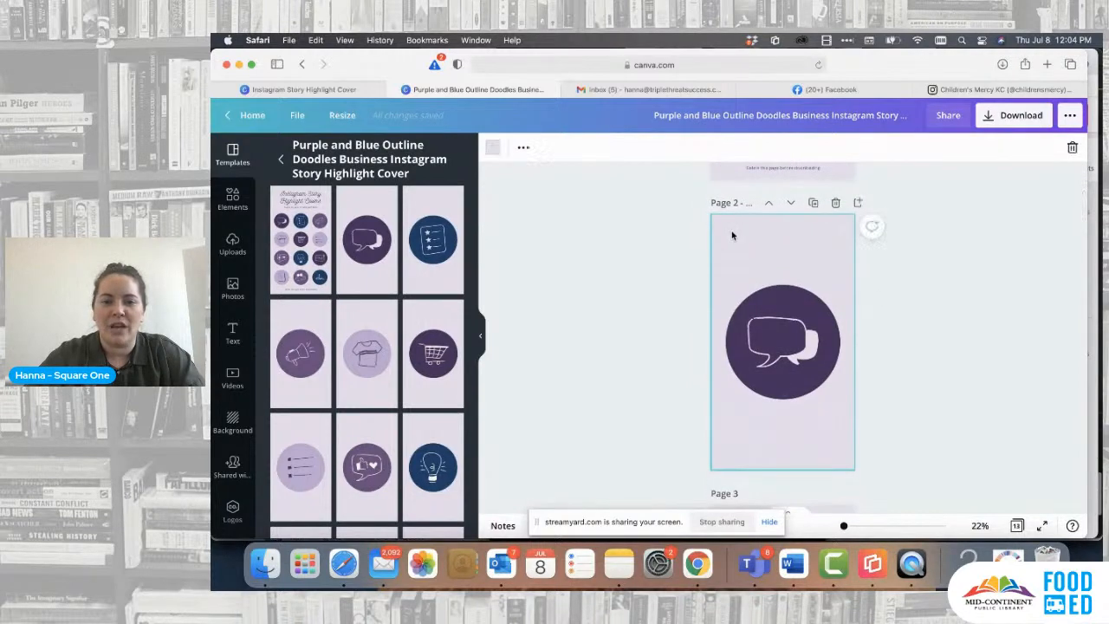
left_click(494, 149)
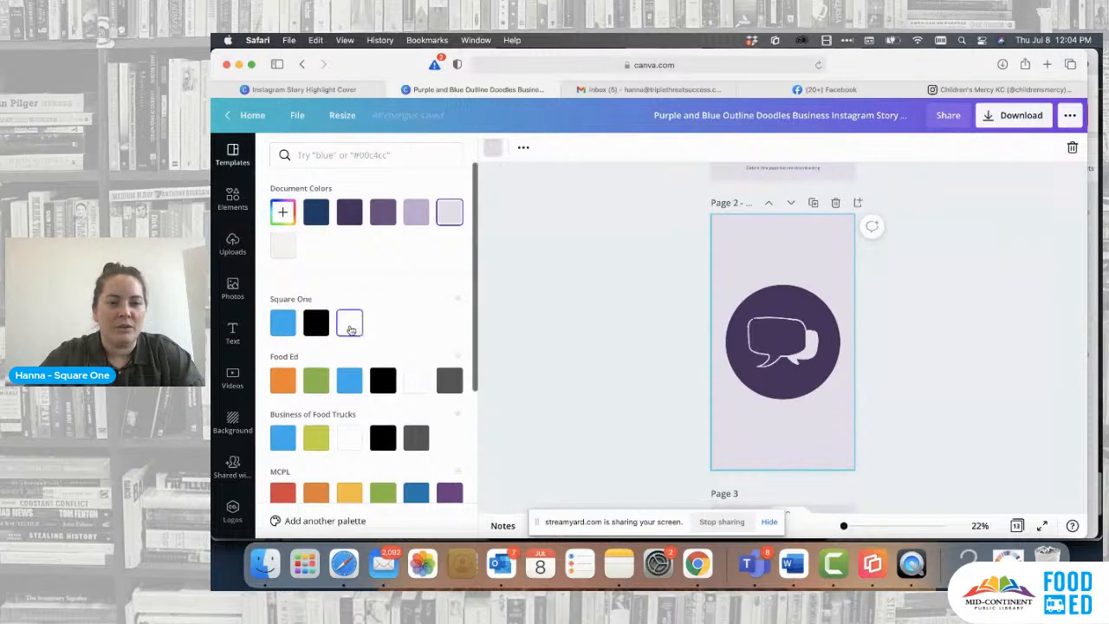
left_click(351, 326)
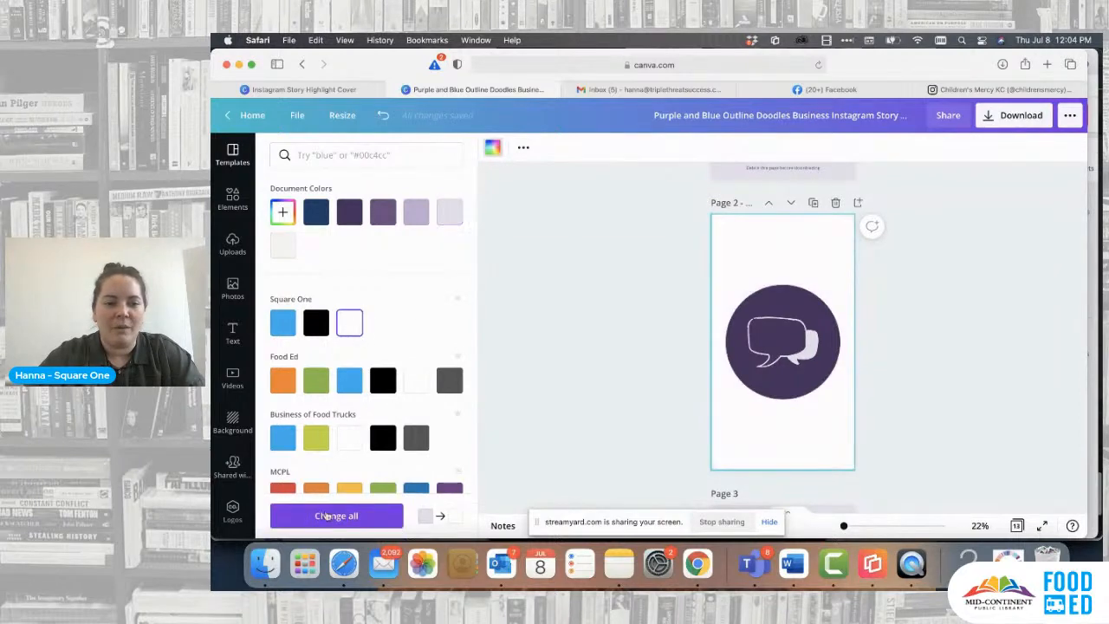
left_click(353, 517)
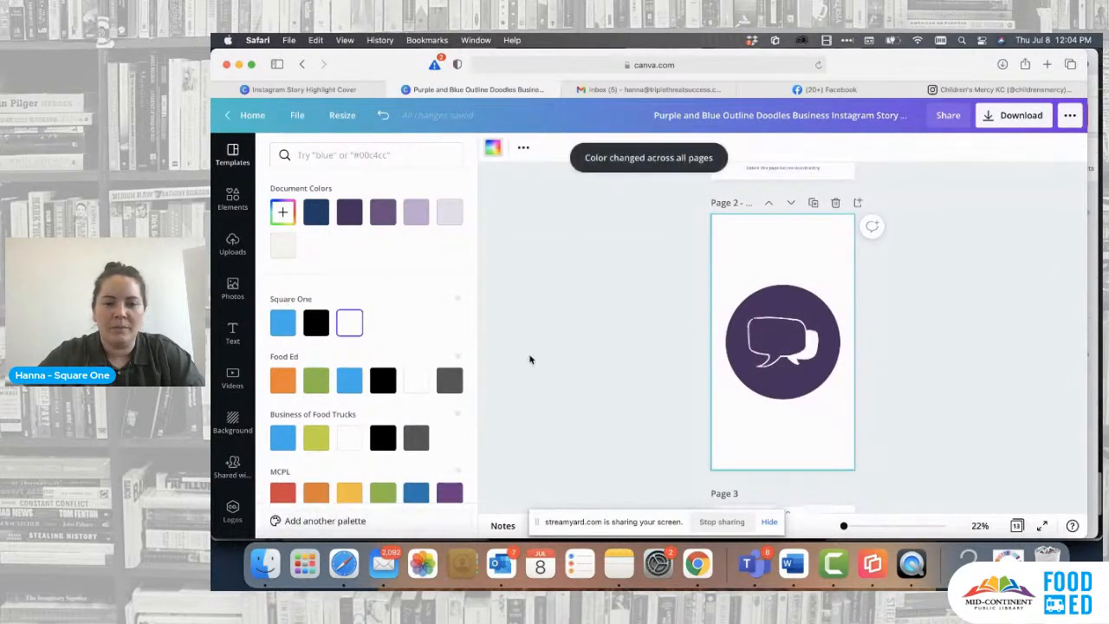
- Recolor the dark purple circle on page 2 with the Square One blue and apply that change to all pages
scroll(594, 312, "up", 3)
scroll(595, 313, "down", 5)
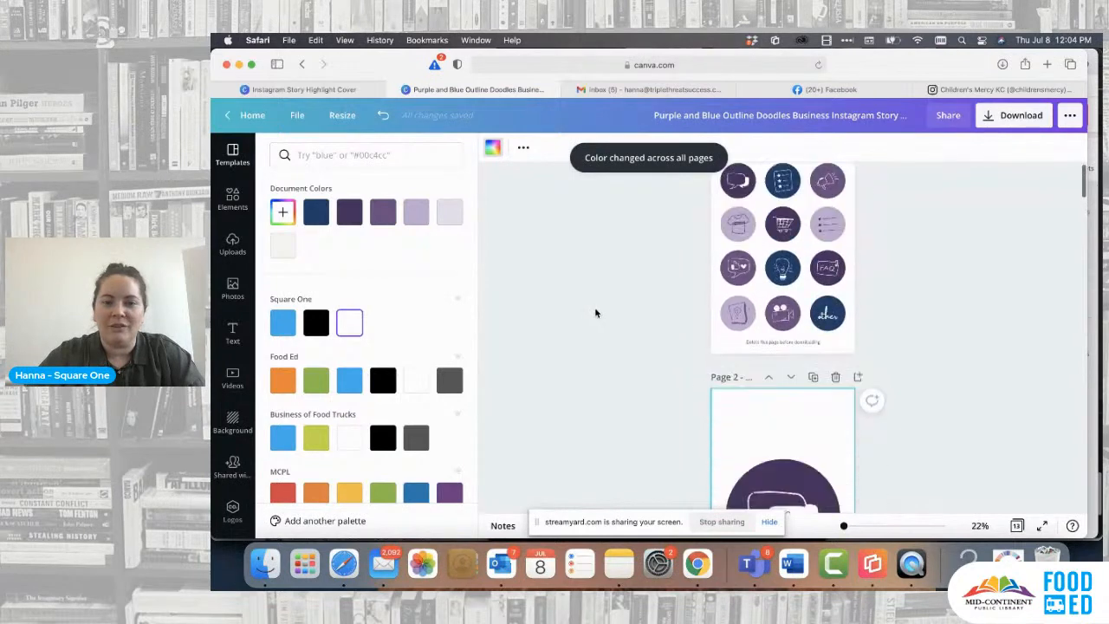
scroll(596, 313, "down", 10)
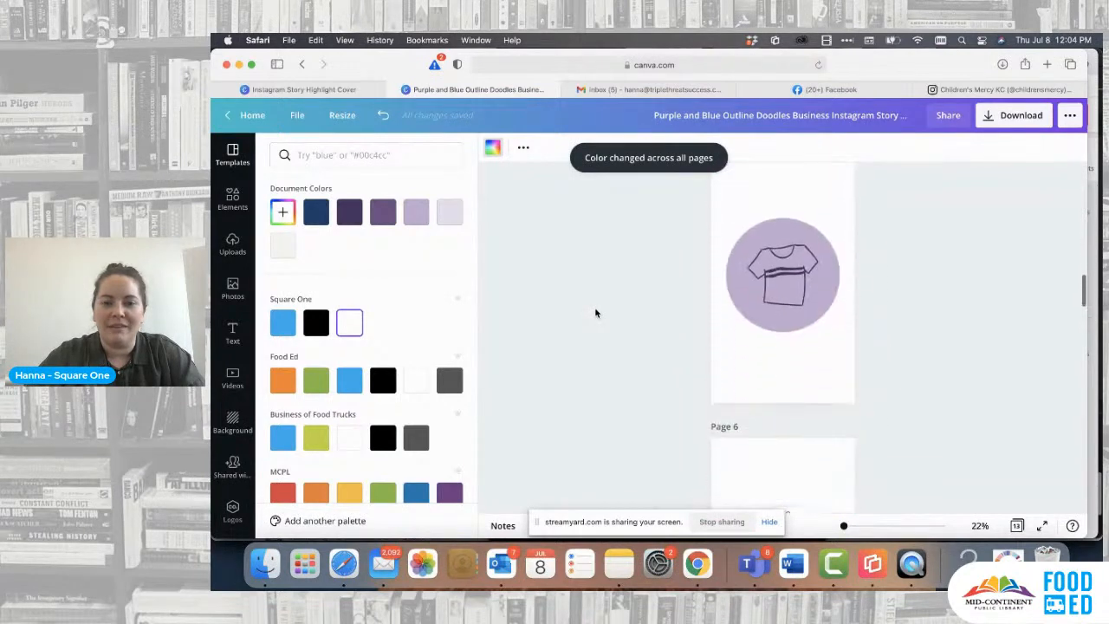
scroll(595, 313, "up", 10)
scroll(597, 312, "down", 2)
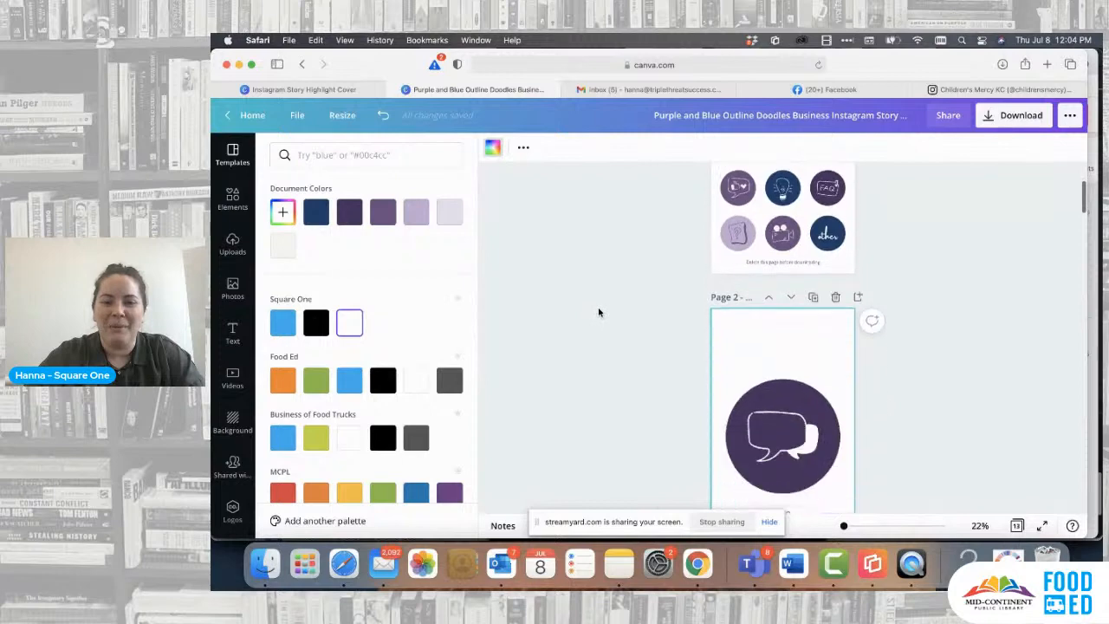
left_click(779, 351)
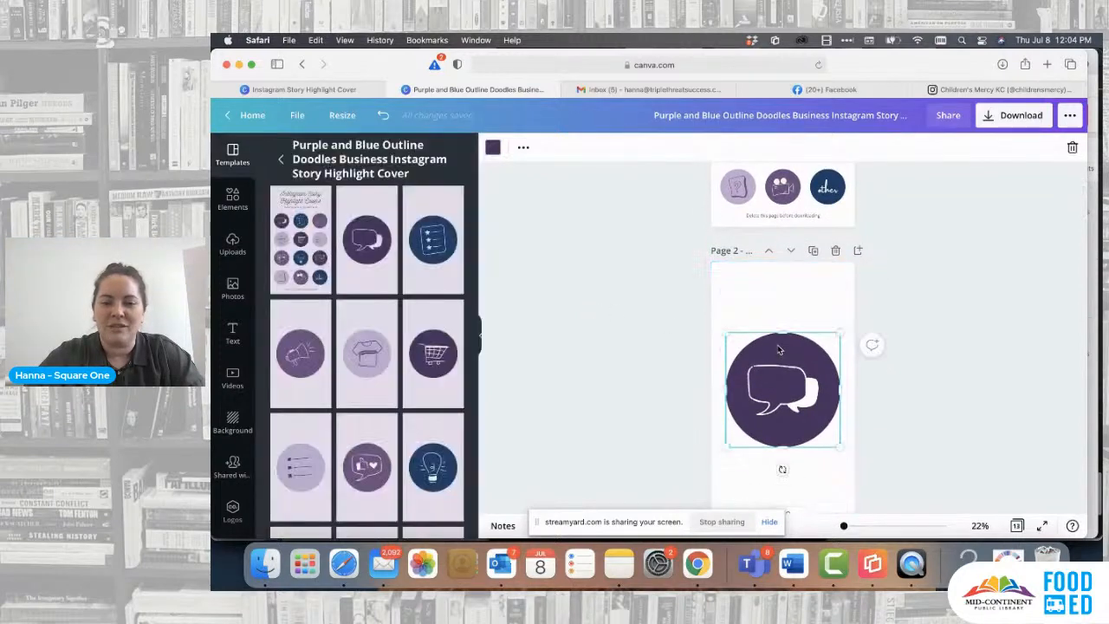
left_click(493, 147)
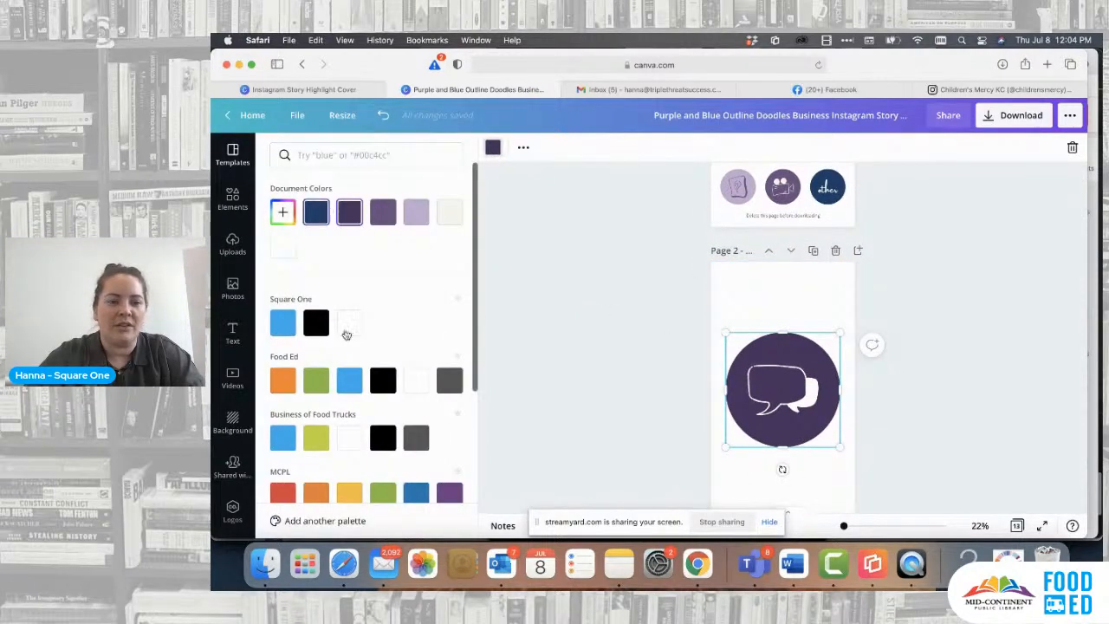
left_click(284, 322)
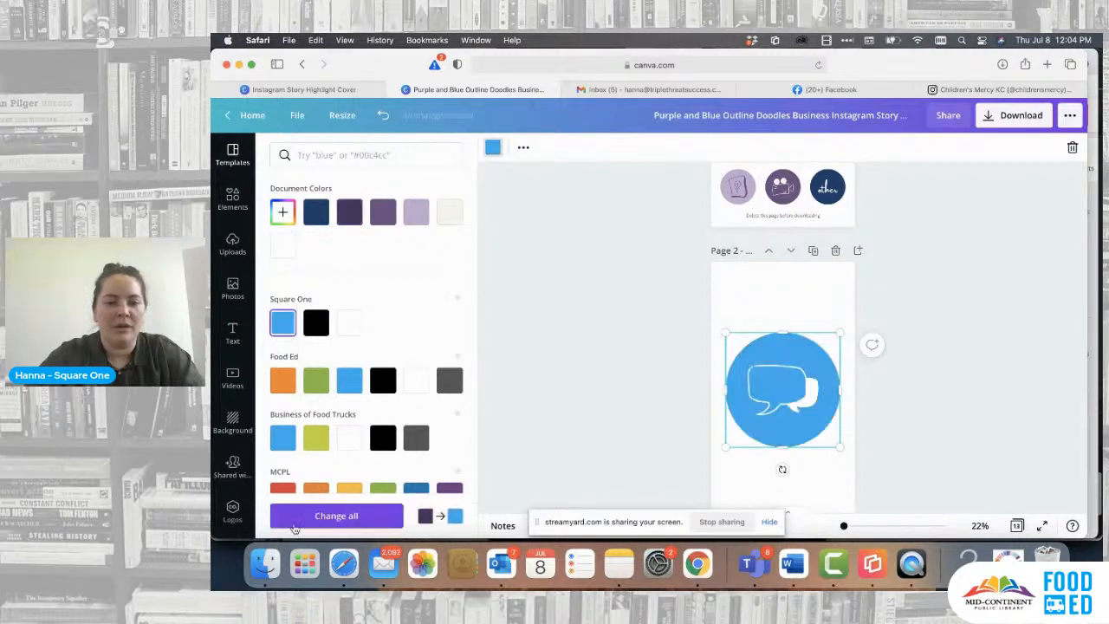
left_click(330, 517)
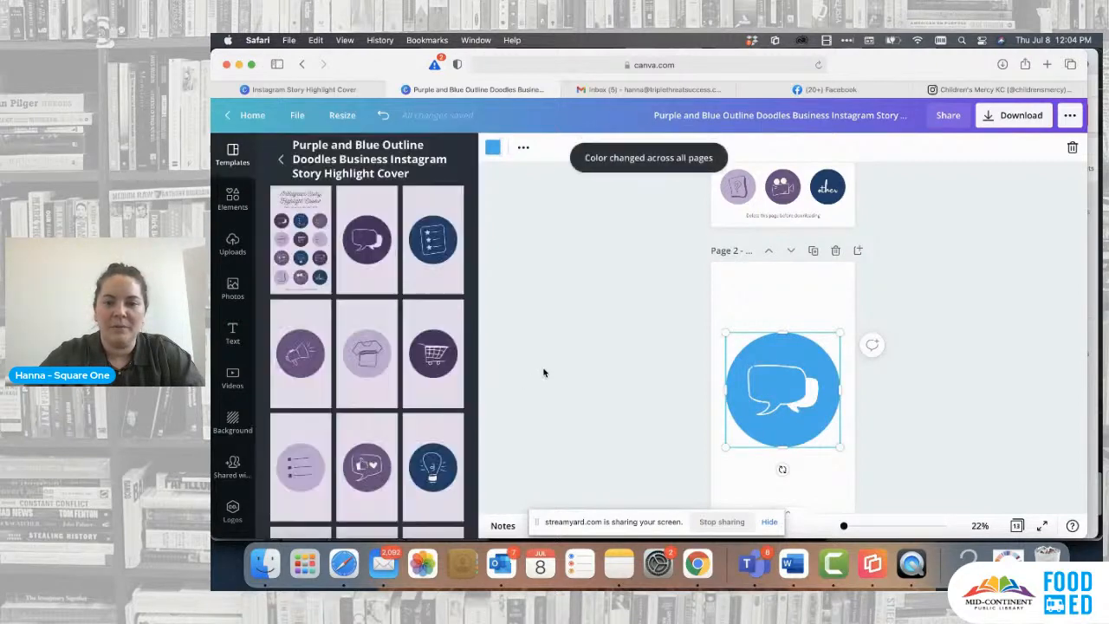
- Recolor the navy checklist circle on page 1 with the same document blue and apply the change to all pages
scroll(543, 372, "down", 2)
scroll(544, 373, "up", 5)
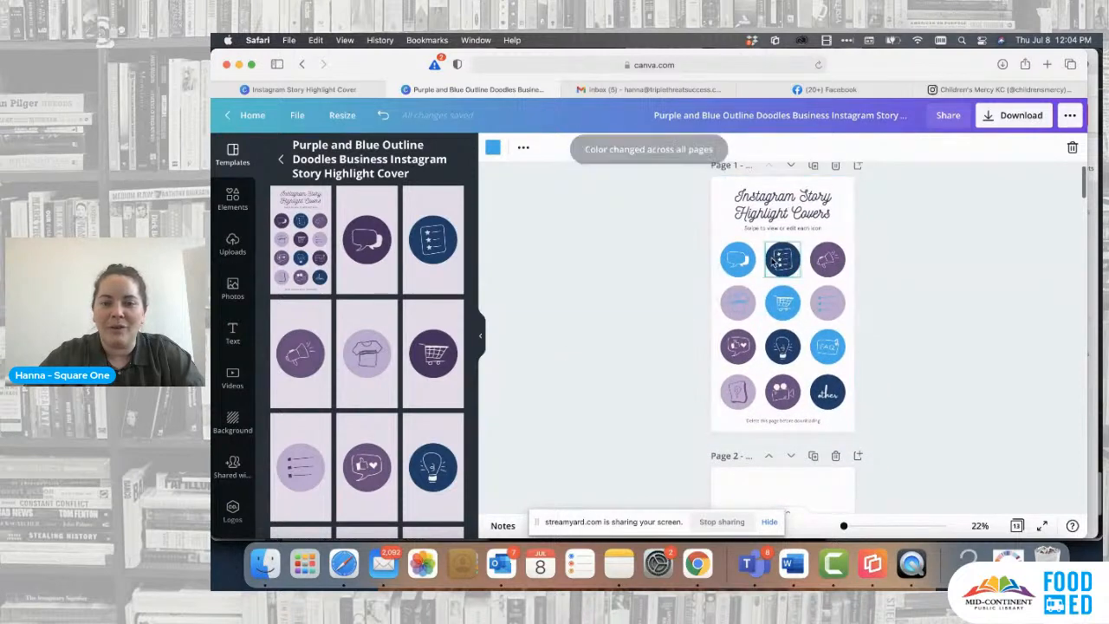
left_click(777, 260)
left_click(491, 149)
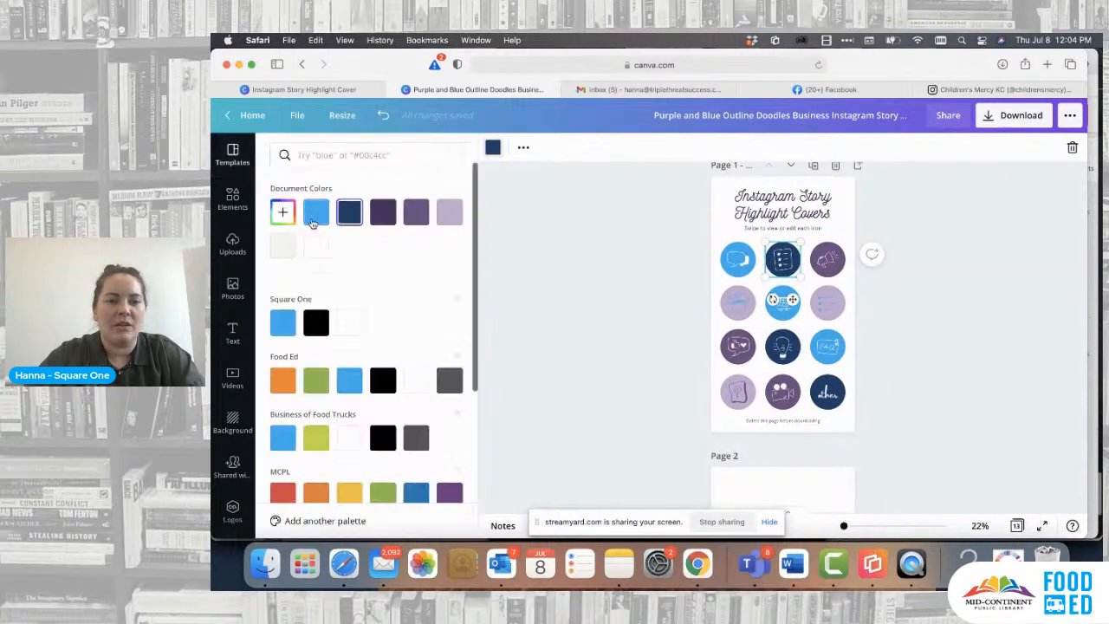
left_click(317, 213)
left_click(363, 520)
- Change the medium purple megaphone circle on page 1 to the Square One blue across all pages
left_click(827, 259)
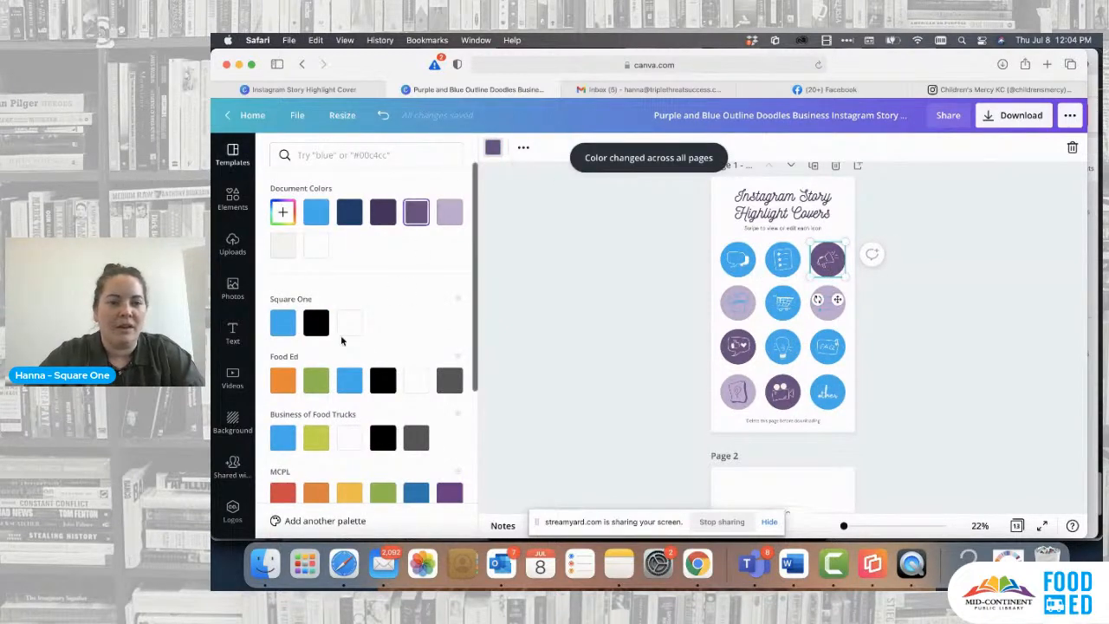
left_click(292, 314)
left_click(364, 520)
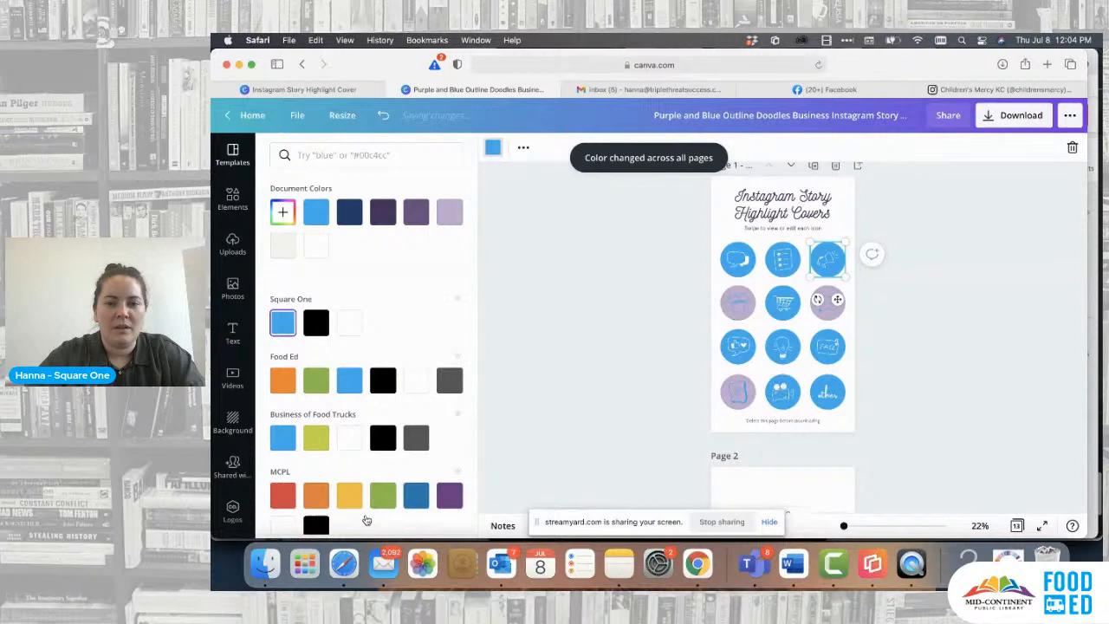
- Recolor the light purple T-shirt circle on page 1 with the Square One black and apply it to all pages
left_click(735, 300)
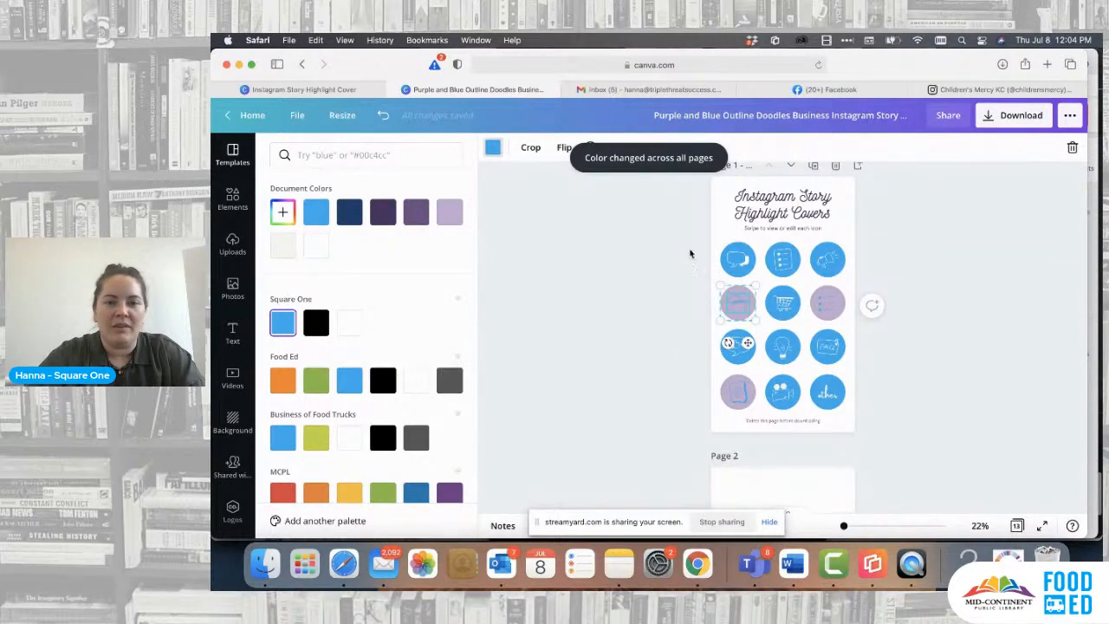
left_click(687, 263)
left_click(737, 303)
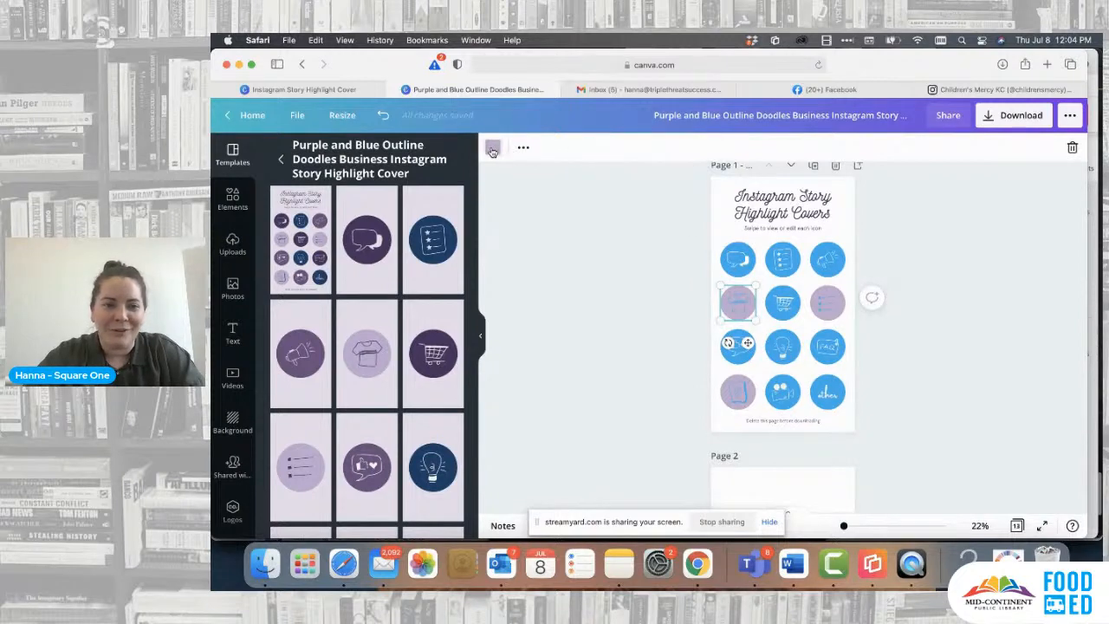
left_click(492, 148)
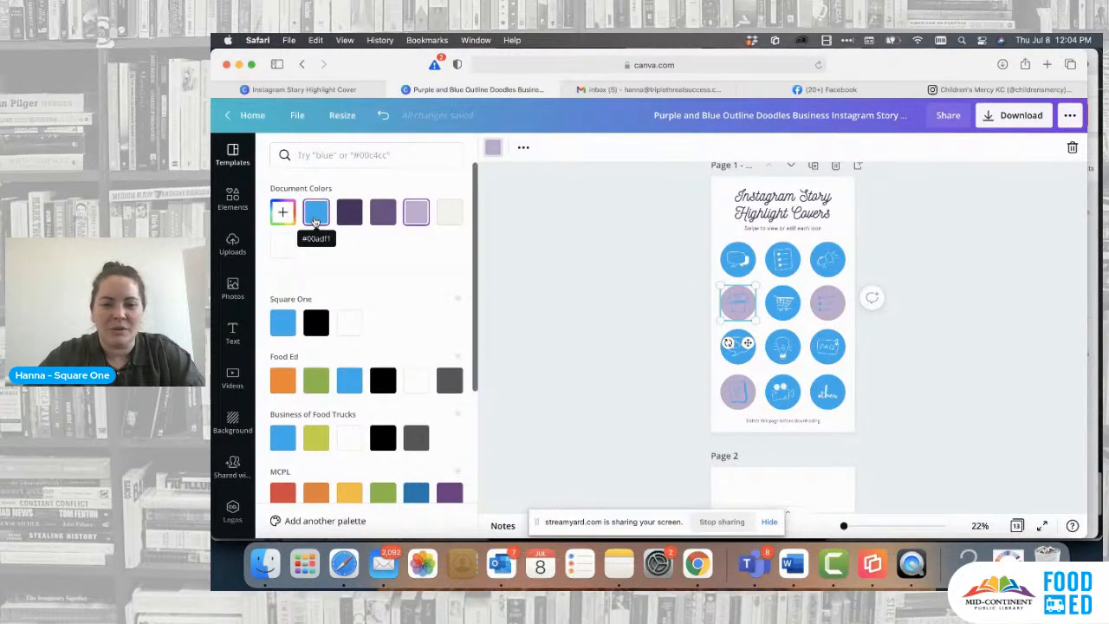
left_click(317, 327)
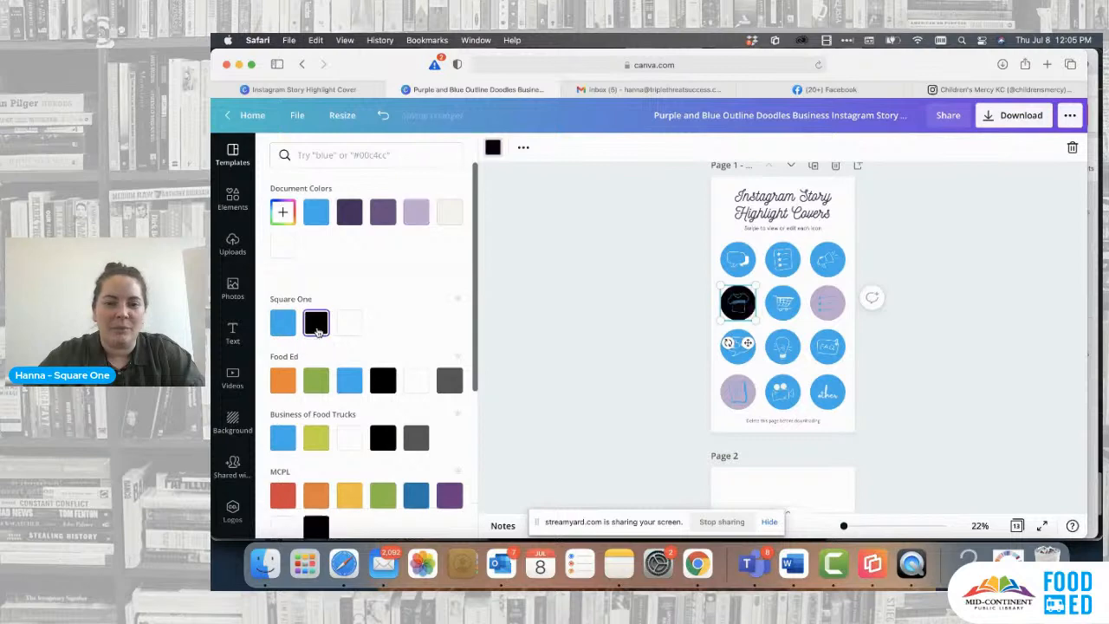
left_click(366, 515)
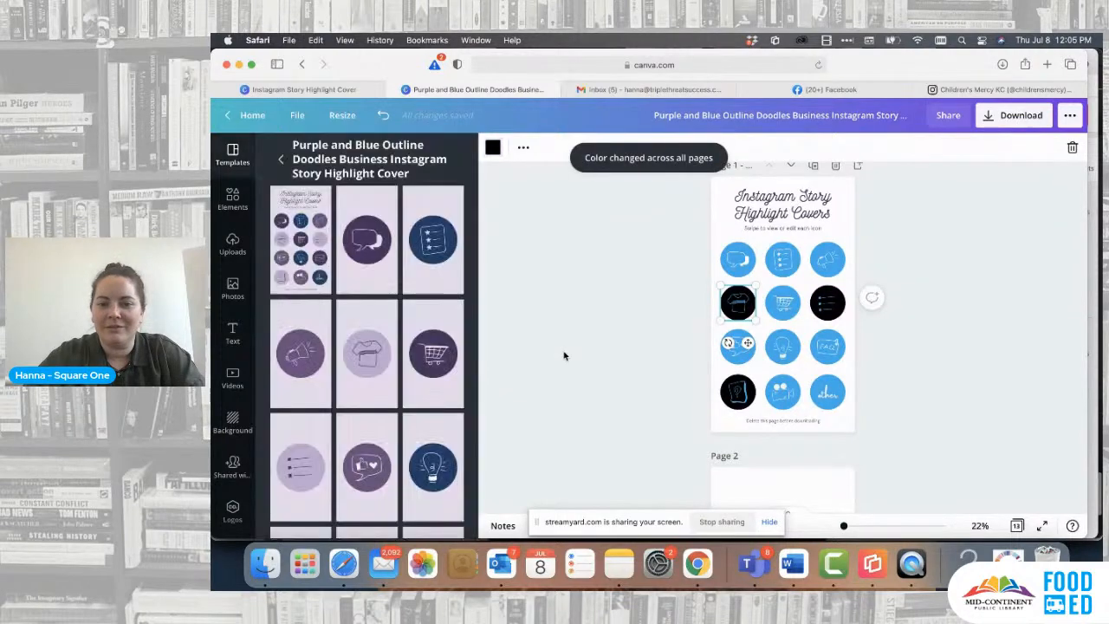
left_click(564, 355)
- Delete the speech bubbles icon from the blue circle on page 2
scroll(564, 356, "down", 5)
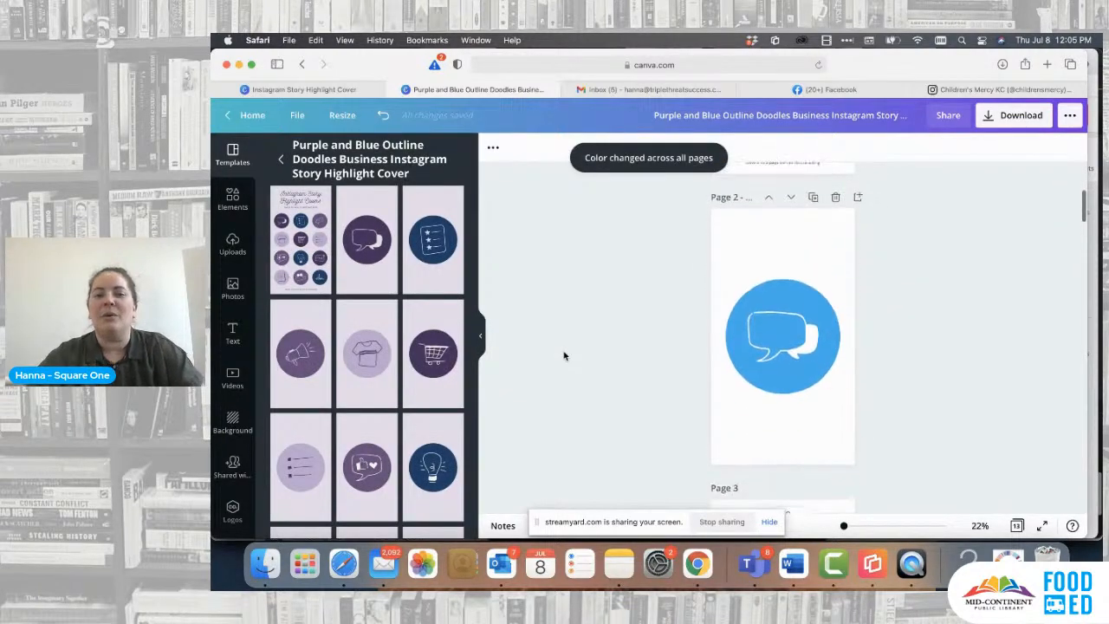
scroll(783, 260, "up", 5)
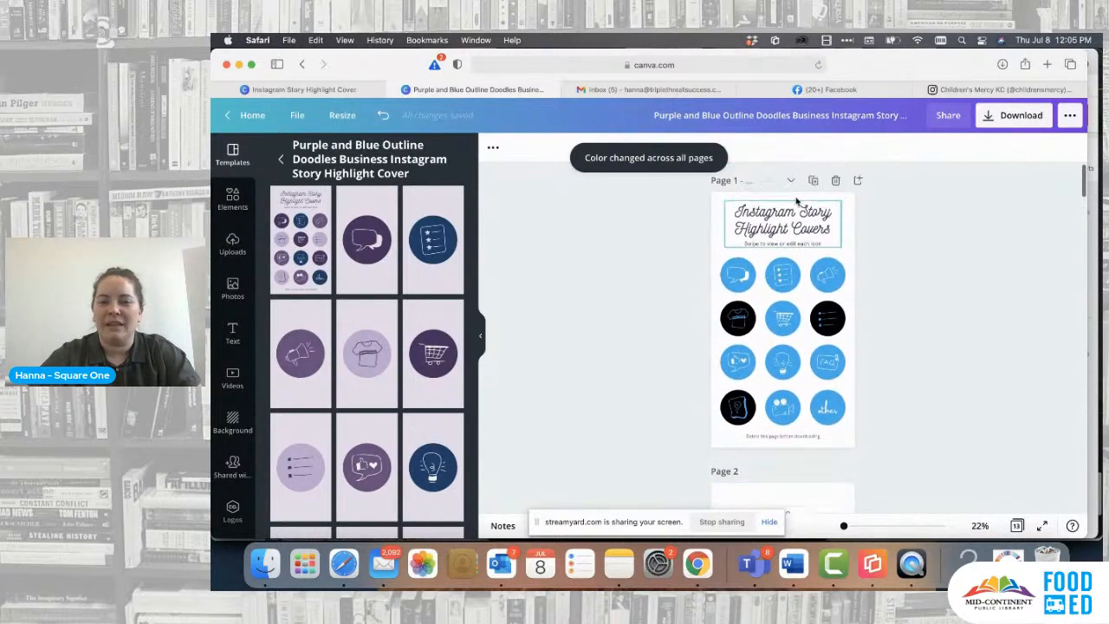
scroll(773, 289, "down", 4)
scroll(774, 292, "up", 3)
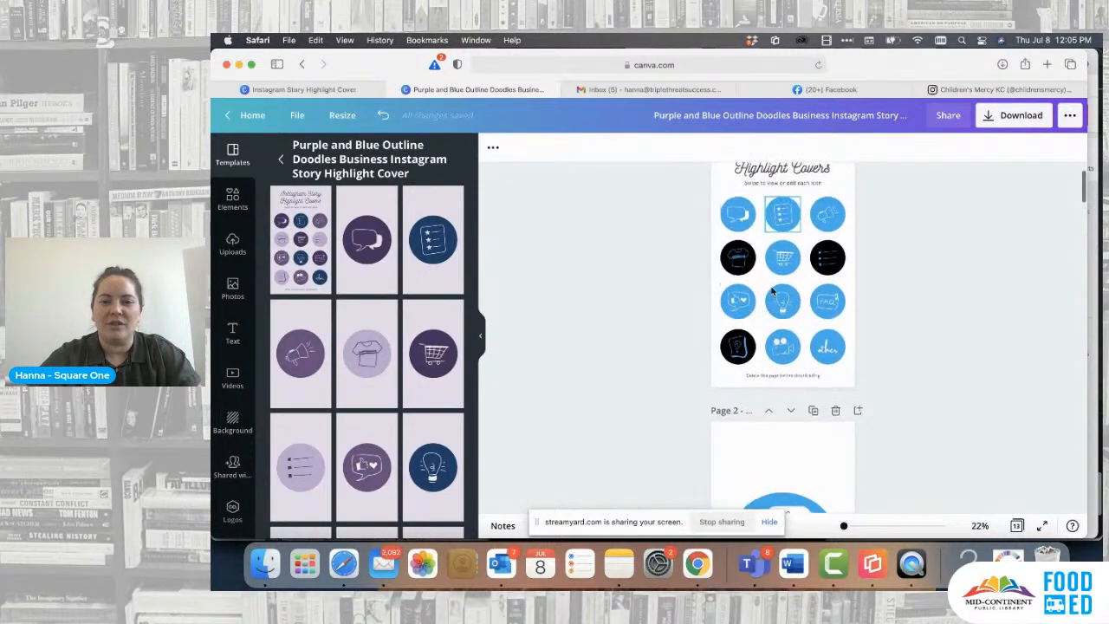
scroll(772, 292, "up", 2)
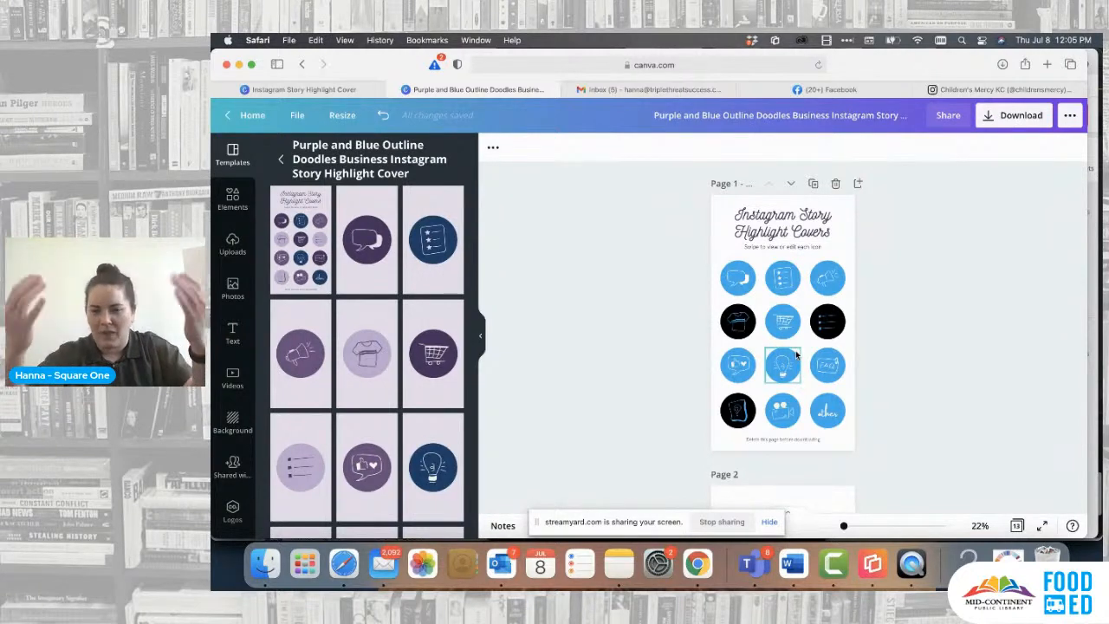
scroll(796, 354, "down", 6)
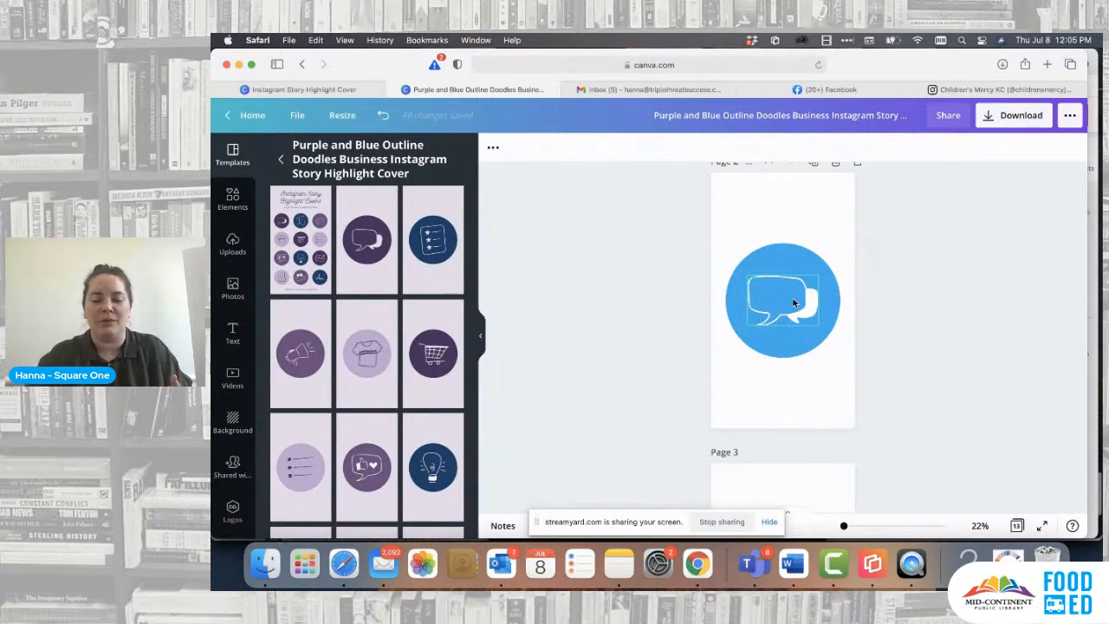
left_click(794, 303)
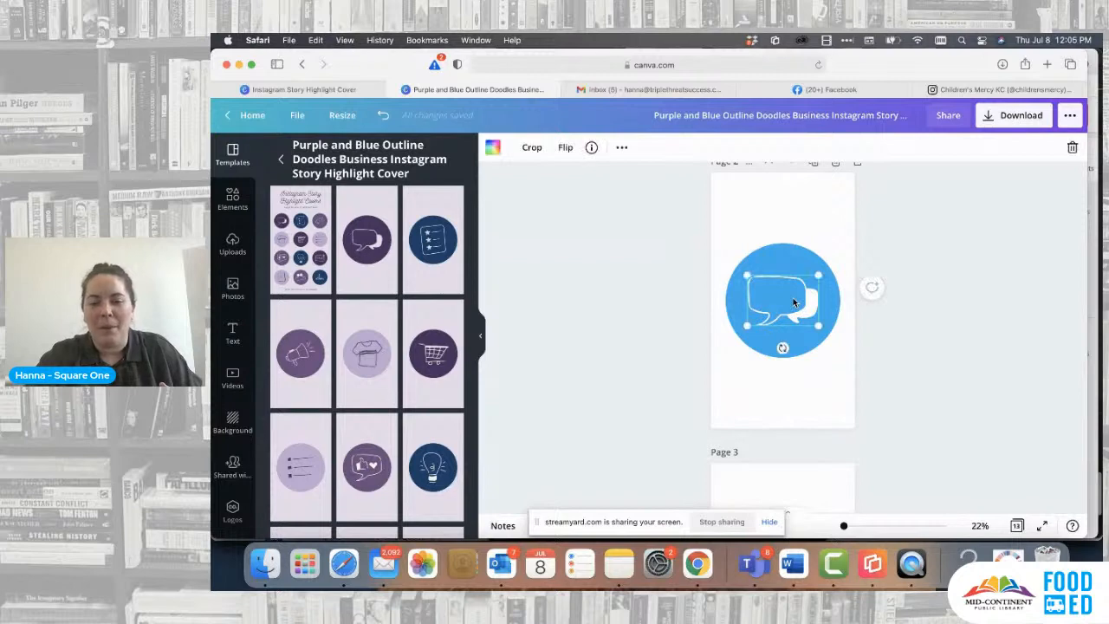
key("BackSpace")
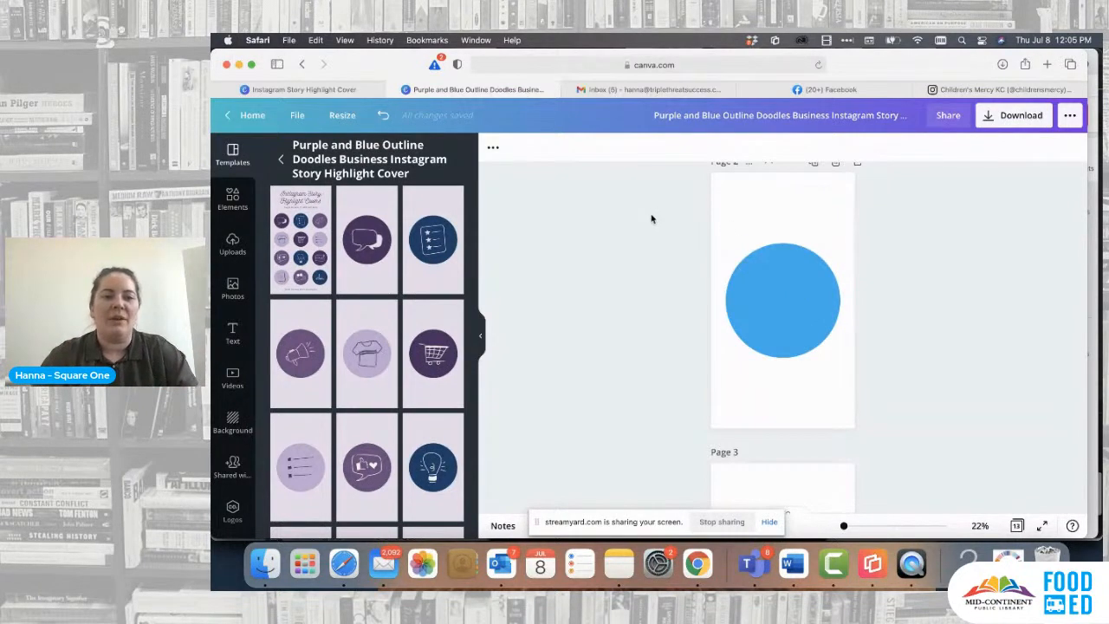
- Search the elements library for "class" and limit the results to graphics
left_click(233, 198)
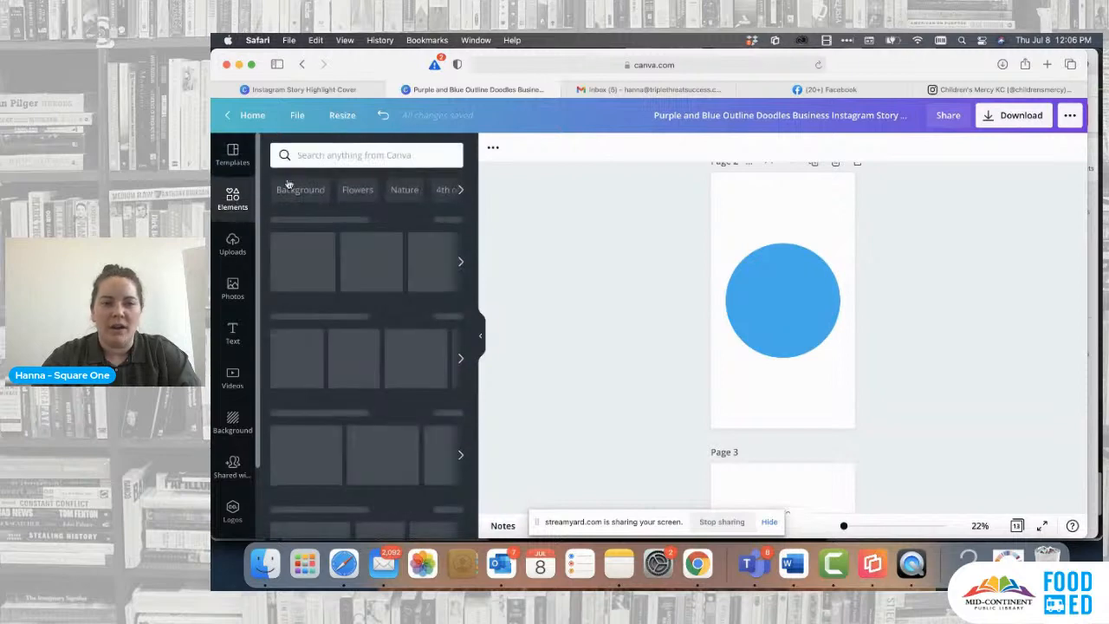
left_click(354, 154)
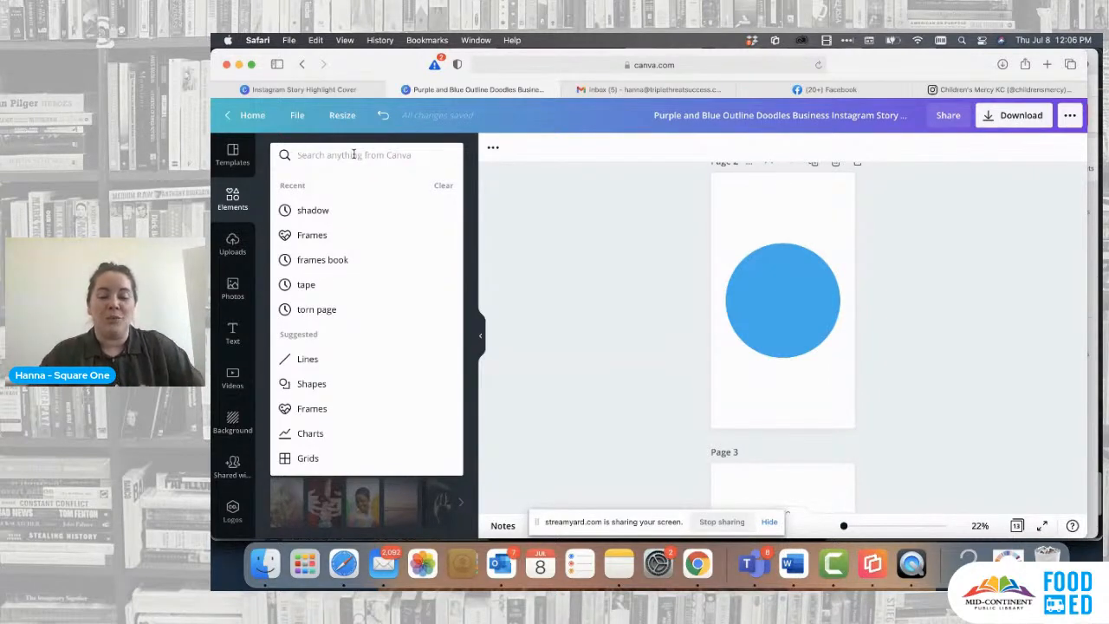
type("class")
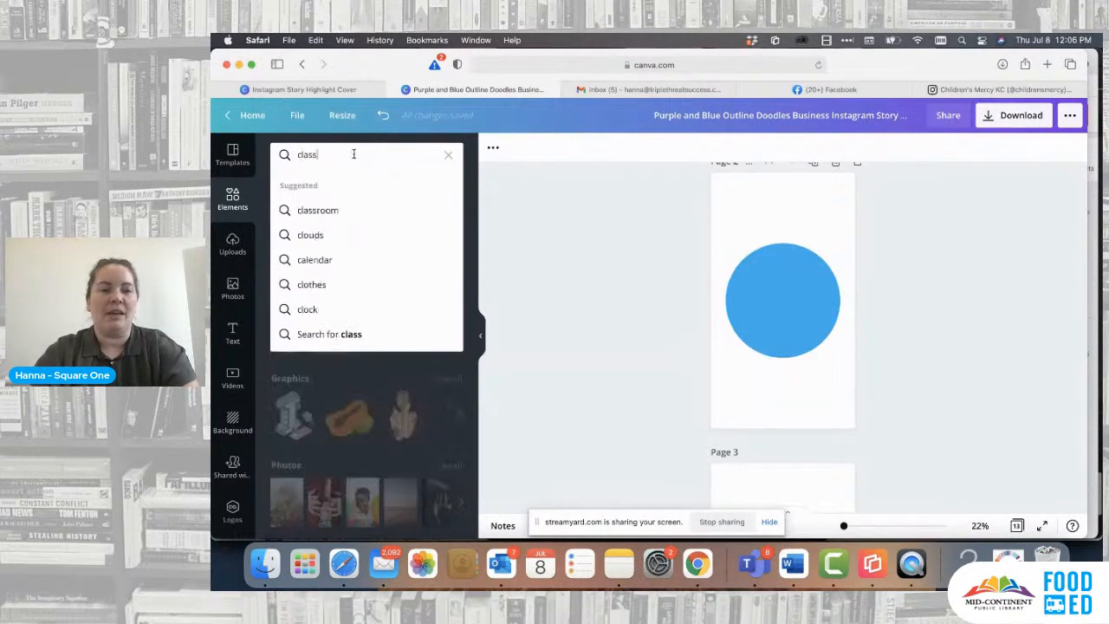
key("Return")
left_click(361, 186)
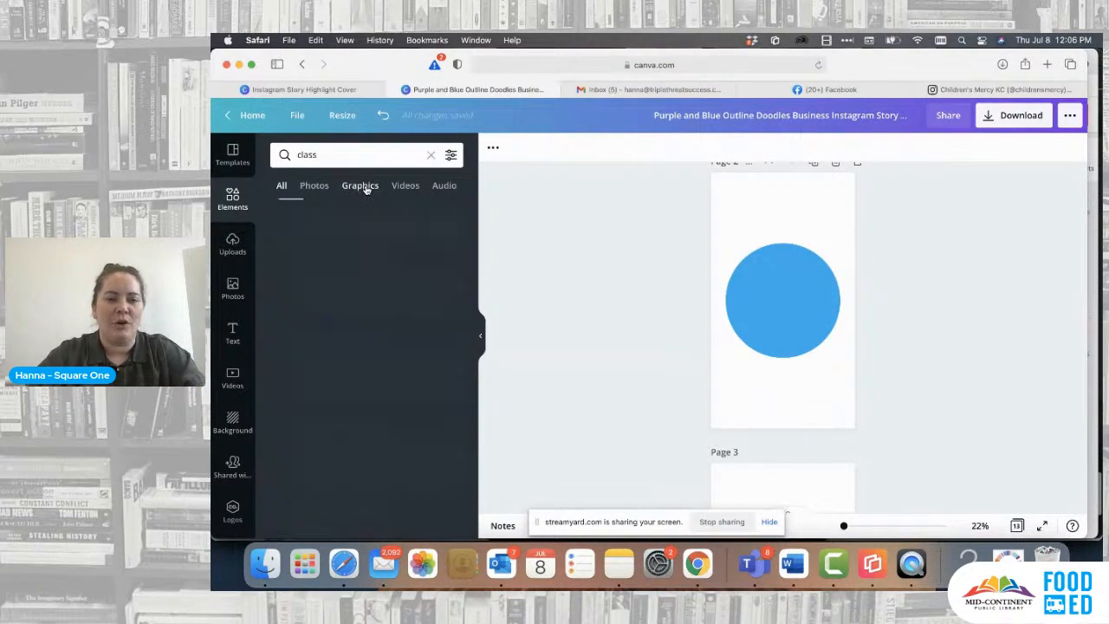
- Add the computer monitor with graduation cap graphic to the page 2 circle and enlarge it slightly
scroll(406, 348, "down", 5)
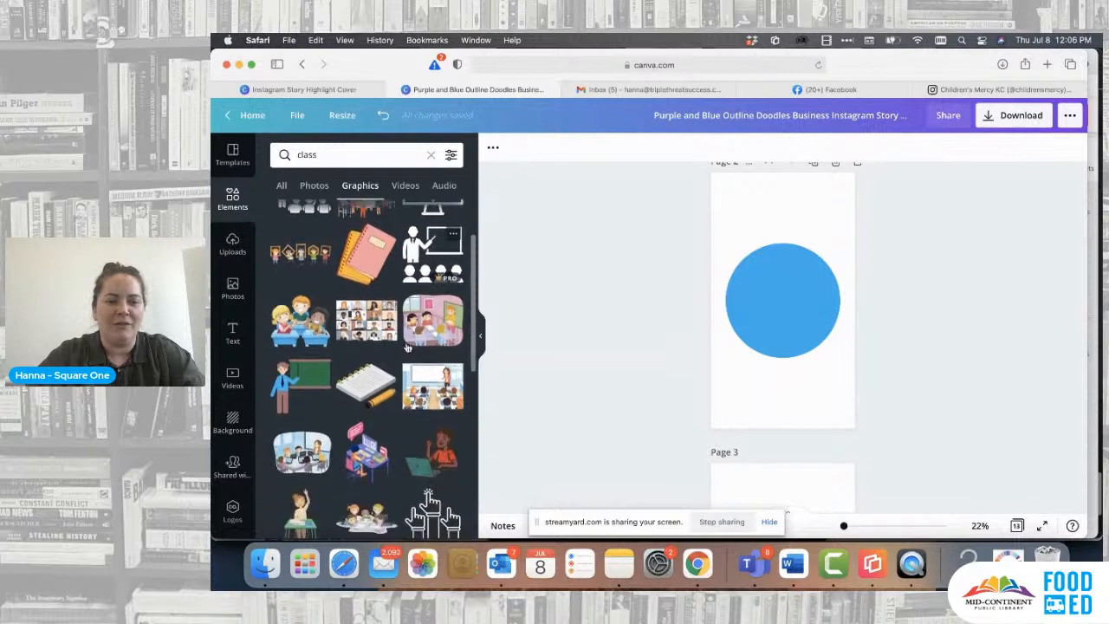
scroll(407, 347, "down", 6)
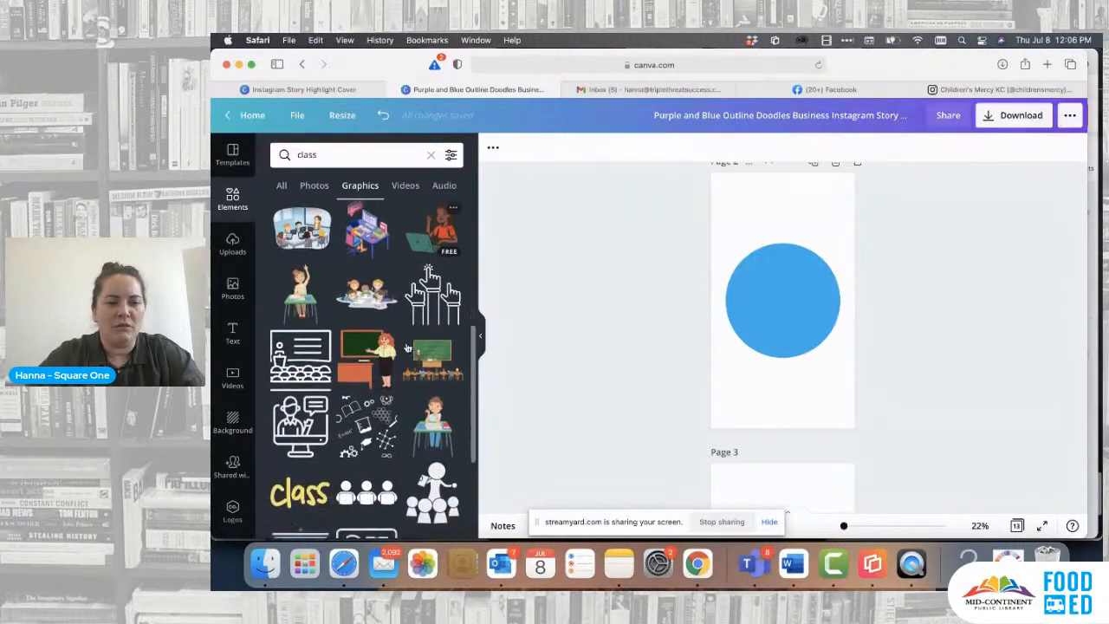
scroll(406, 348, "down", 6)
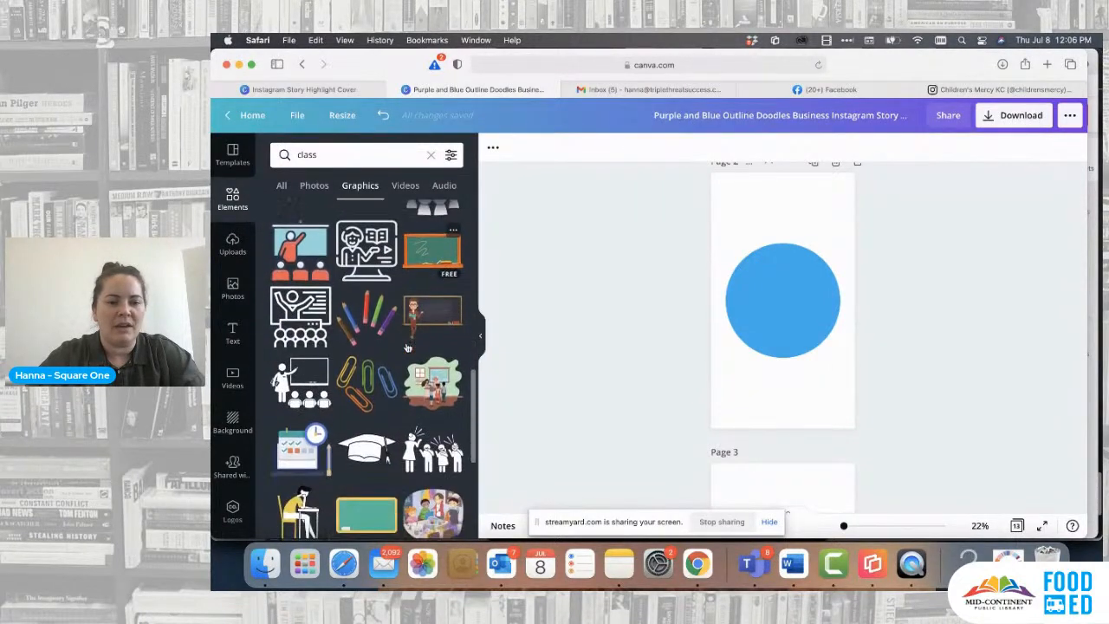
scroll(376, 445, "down", 2)
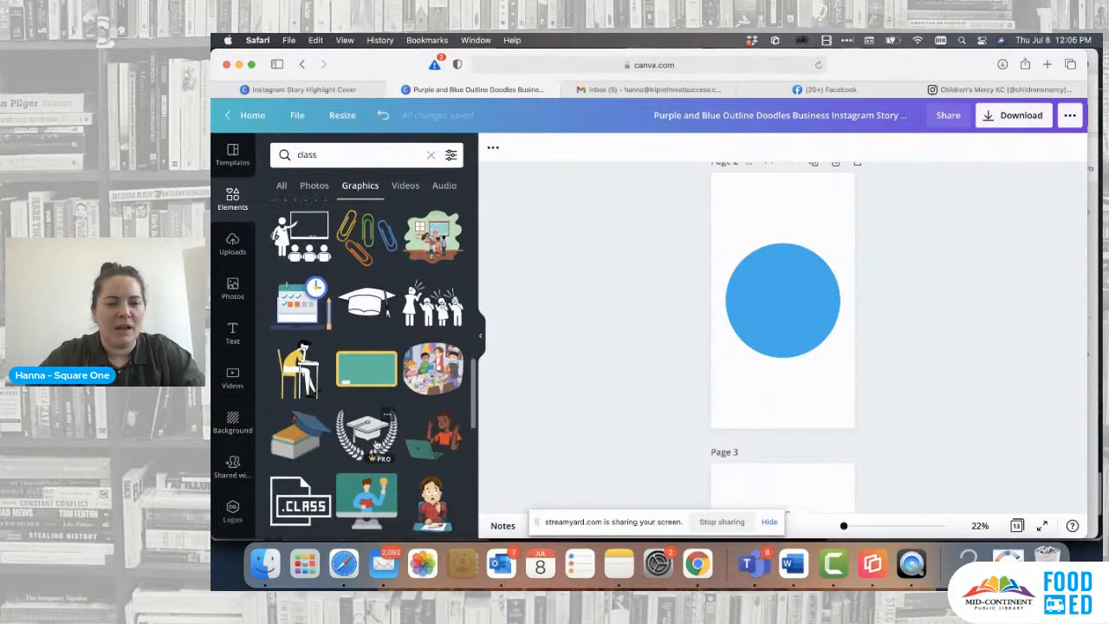
scroll(376, 444, "up", 6)
scroll(377, 445, "up", 5)
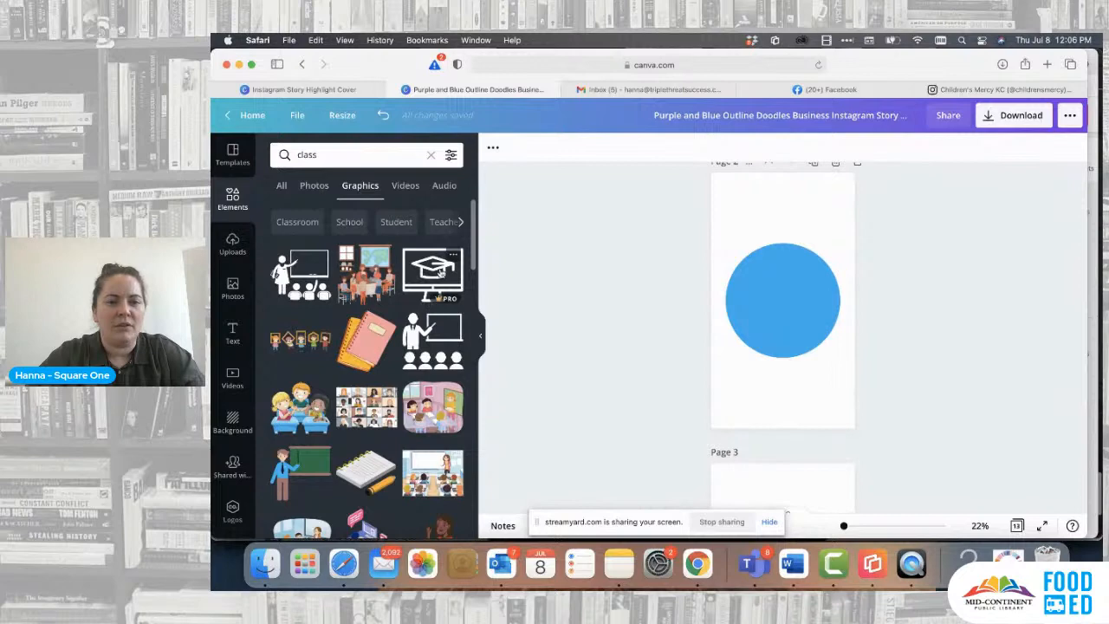
left_click(438, 272)
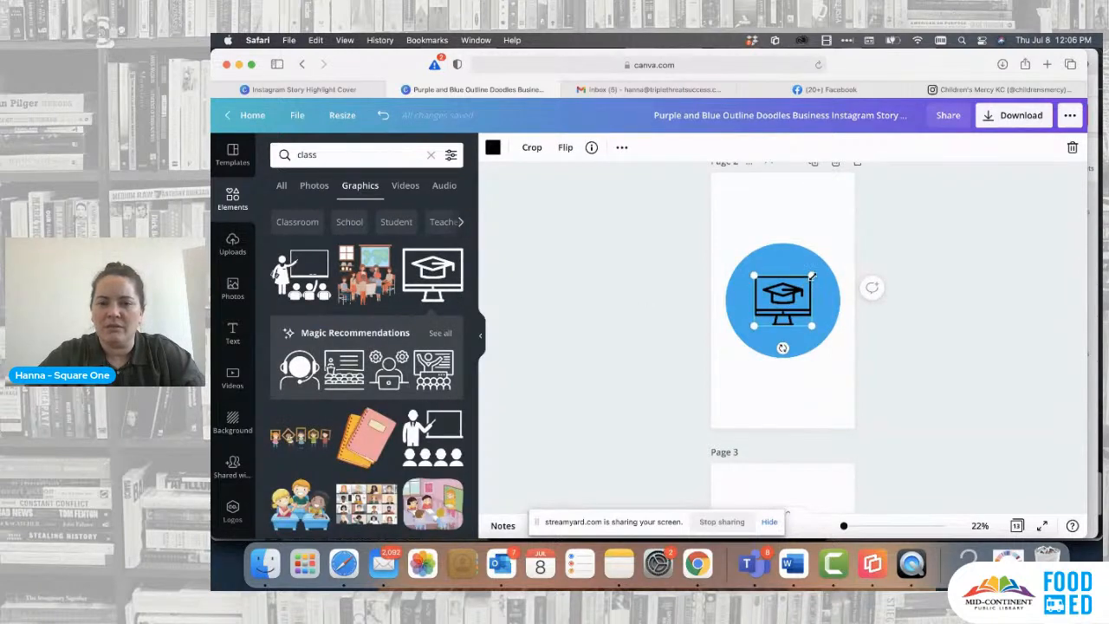
left_click_drag(818, 271, 790, 296)
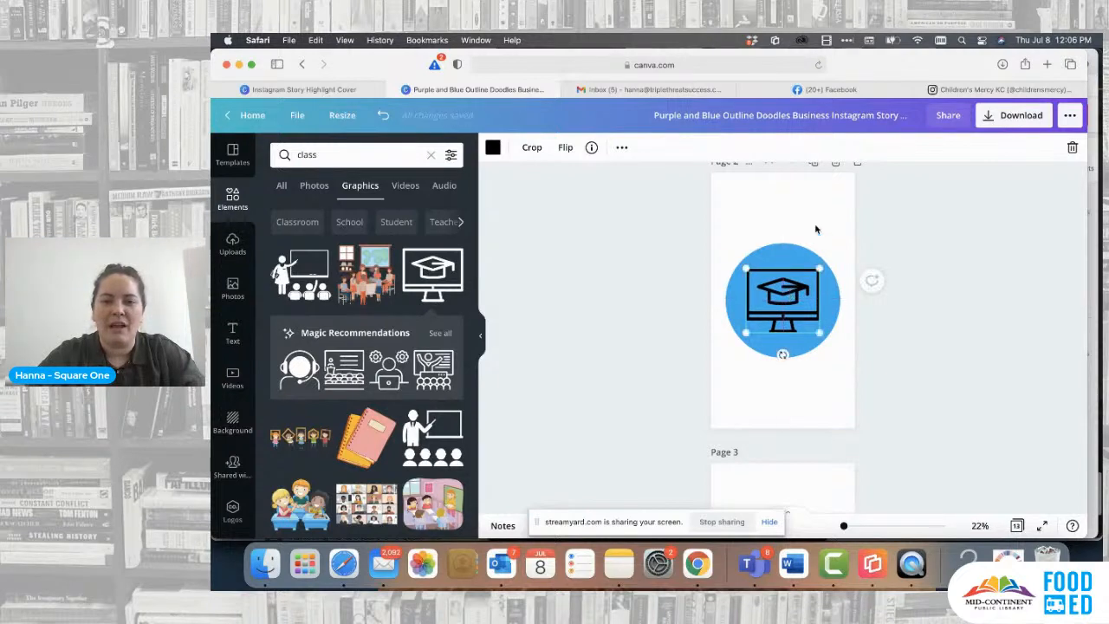
left_click(814, 223)
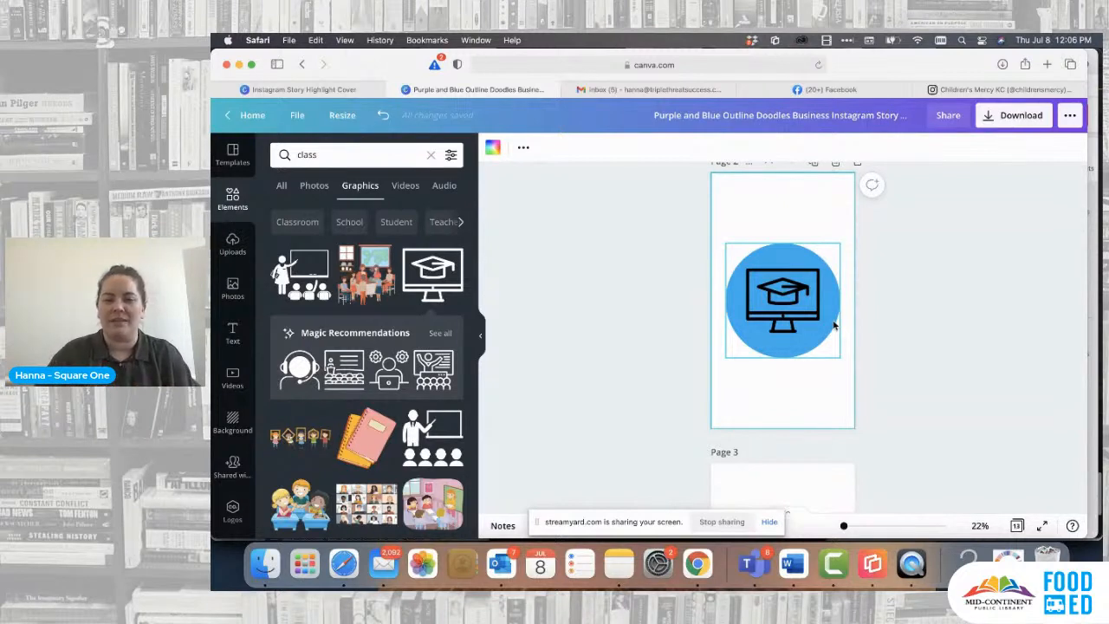
- Delete the starred checklist icon from the blue circle on page 3
scroll(834, 326, "down", 5)
left_click(796, 326)
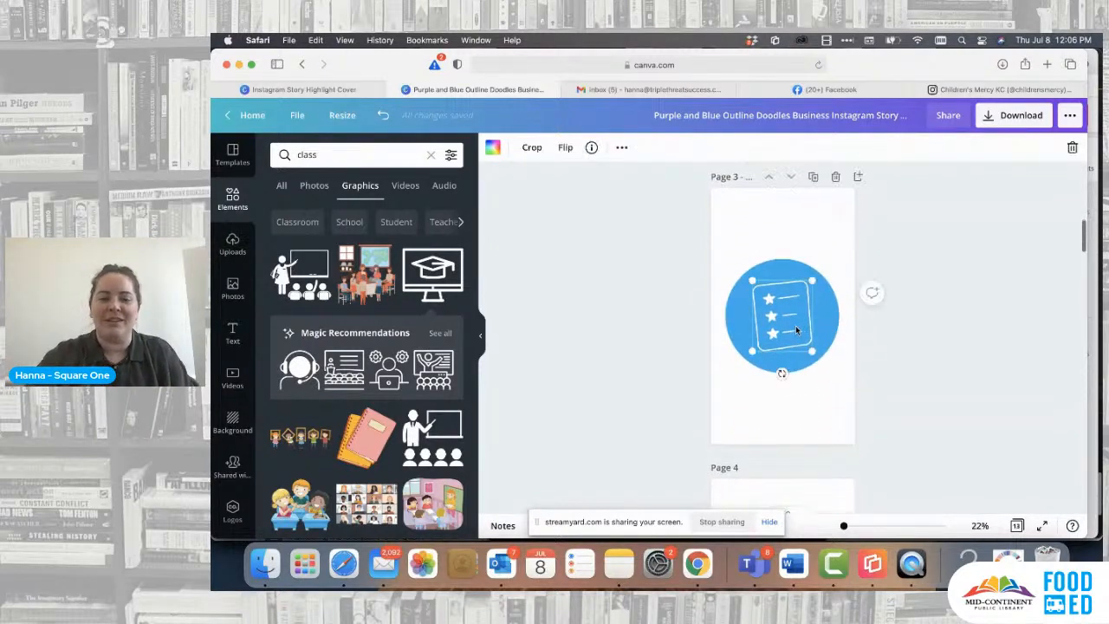
key("Delete")
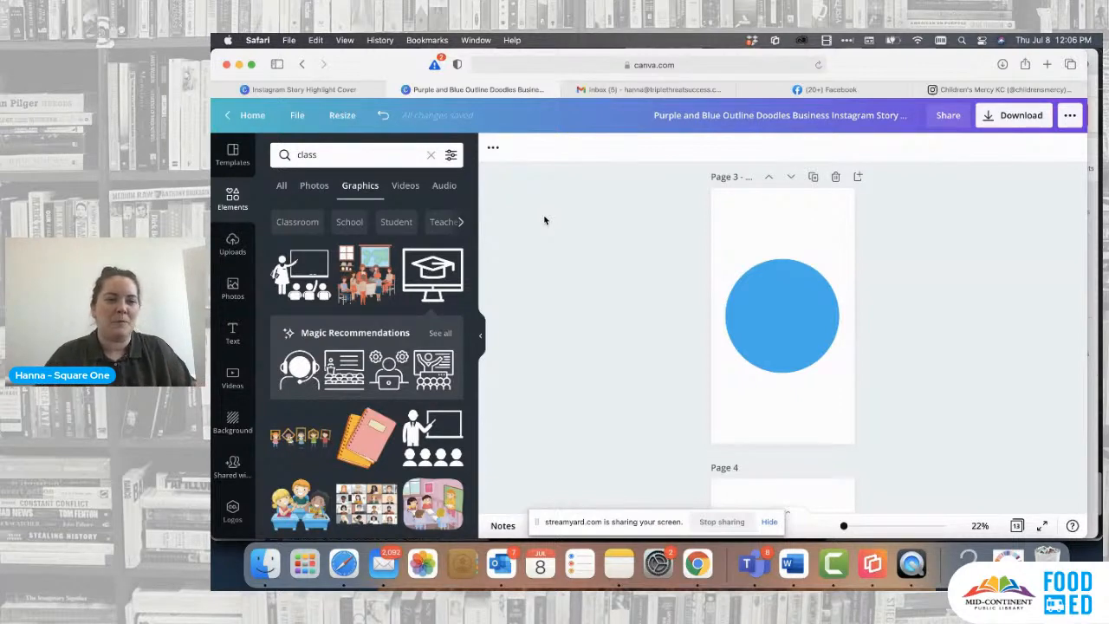
- Search the elements library for "fun" and limit the results to graphics
left_click(362, 153)
key("BackSpace")
key("BackSpace")
key("BackSpace")
key("BackSpace")
key("BackSpace")
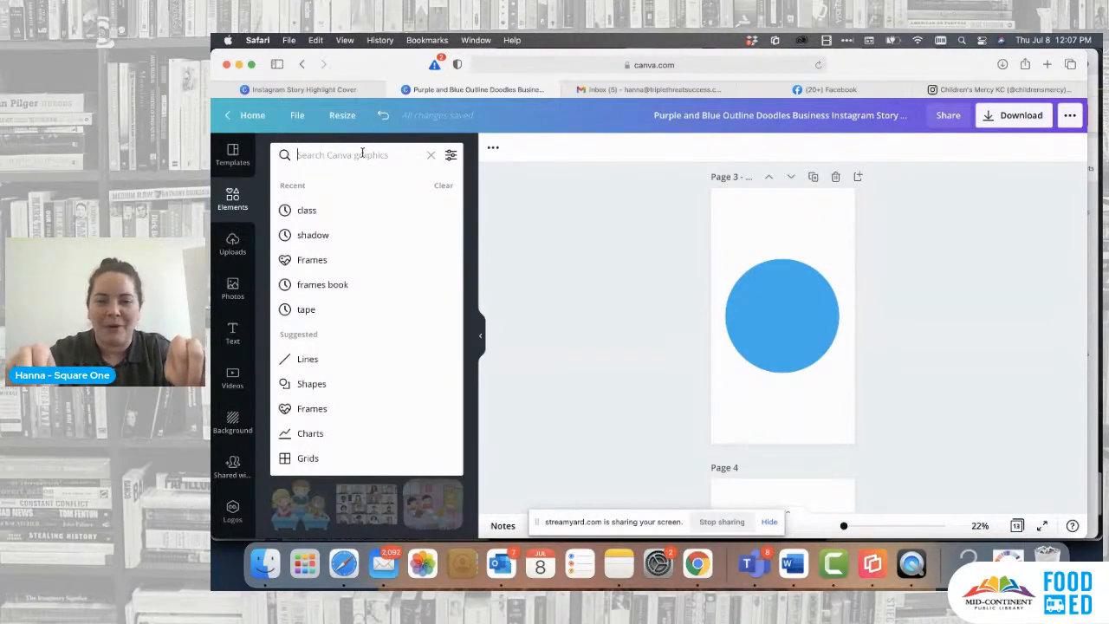
type("fun")
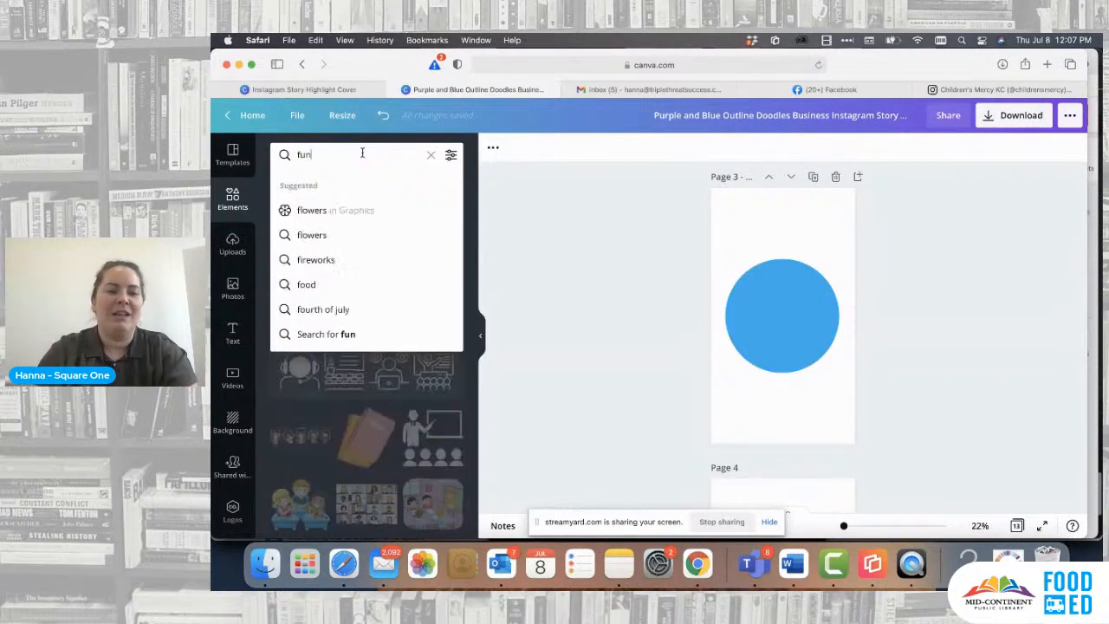
key("Return")
left_click(364, 192)
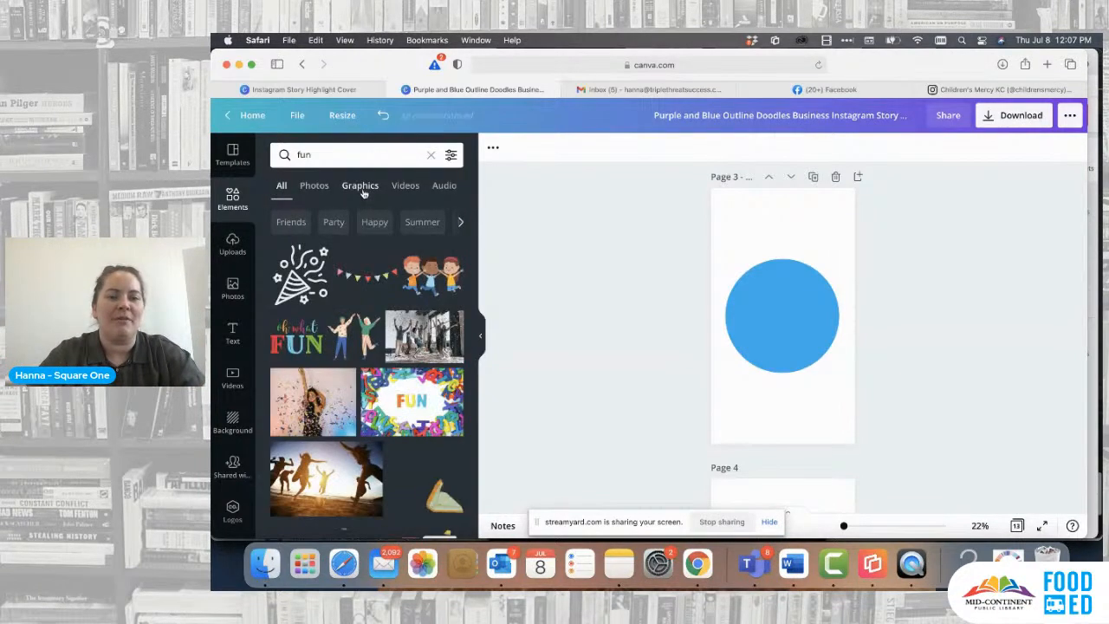
- Add the outlined party popper graphic to the page 3 circle, enlarge it slightly and centre it
scroll(404, 356, "down", 2)
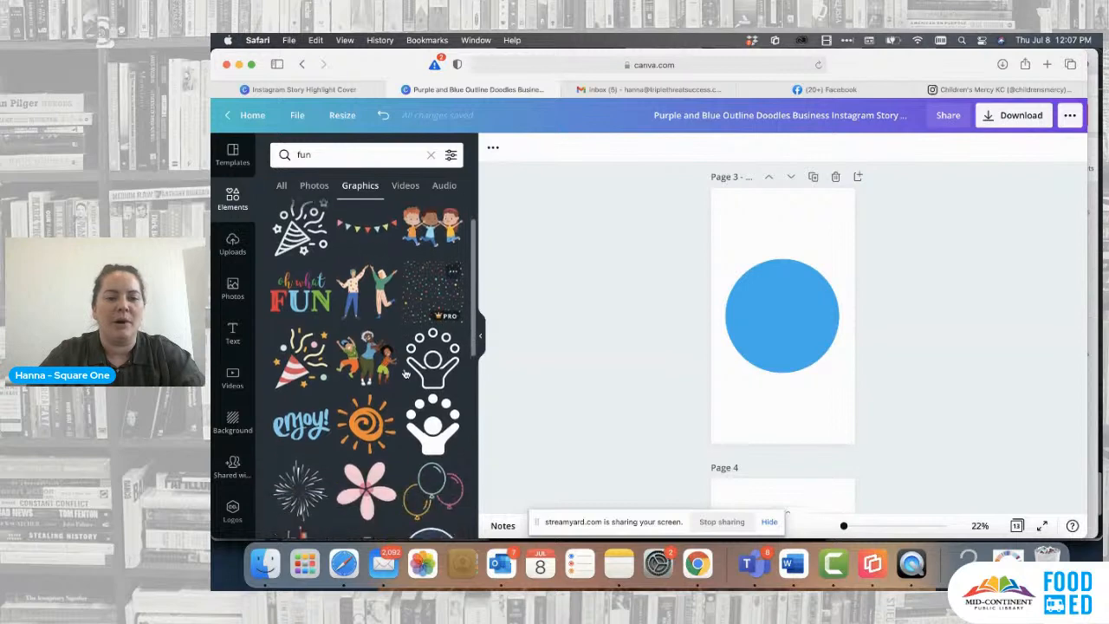
scroll(404, 355, "up", 2)
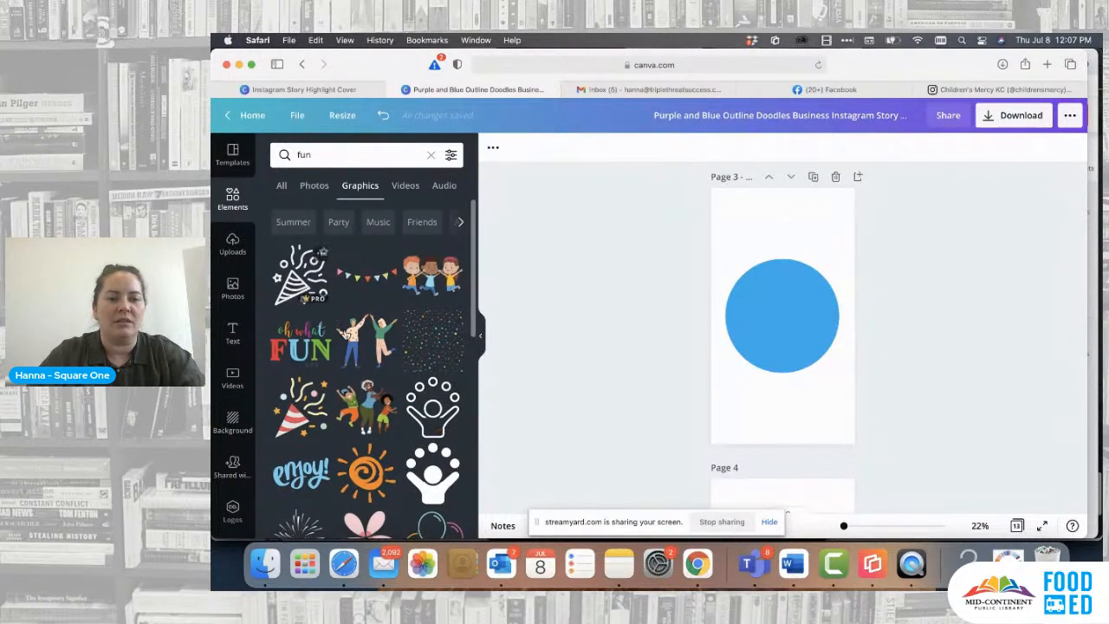
scroll(346, 335, "down", 5)
scroll(346, 335, "down", 2)
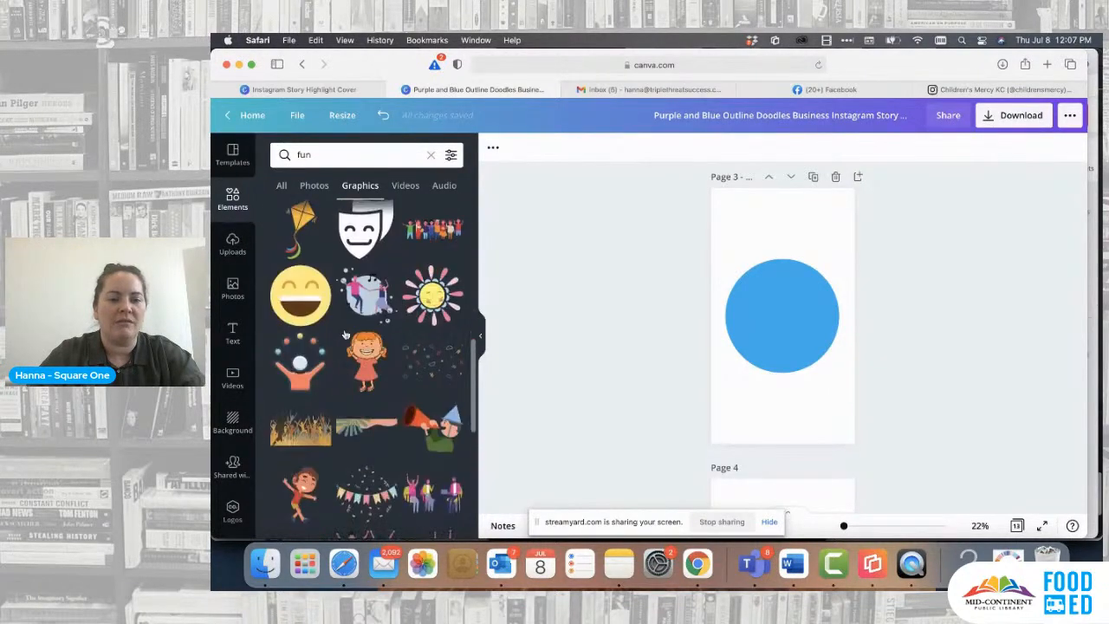
scroll(321, 260, "up", 5)
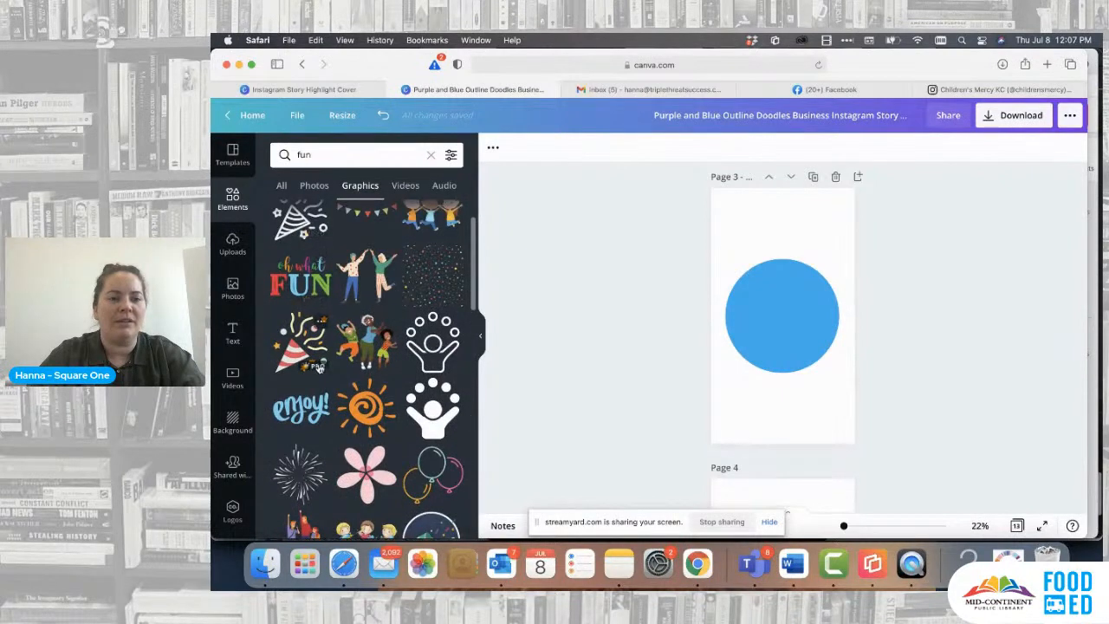
scroll(308, 260, "up", 2)
left_click(743, 312)
left_click(301, 276)
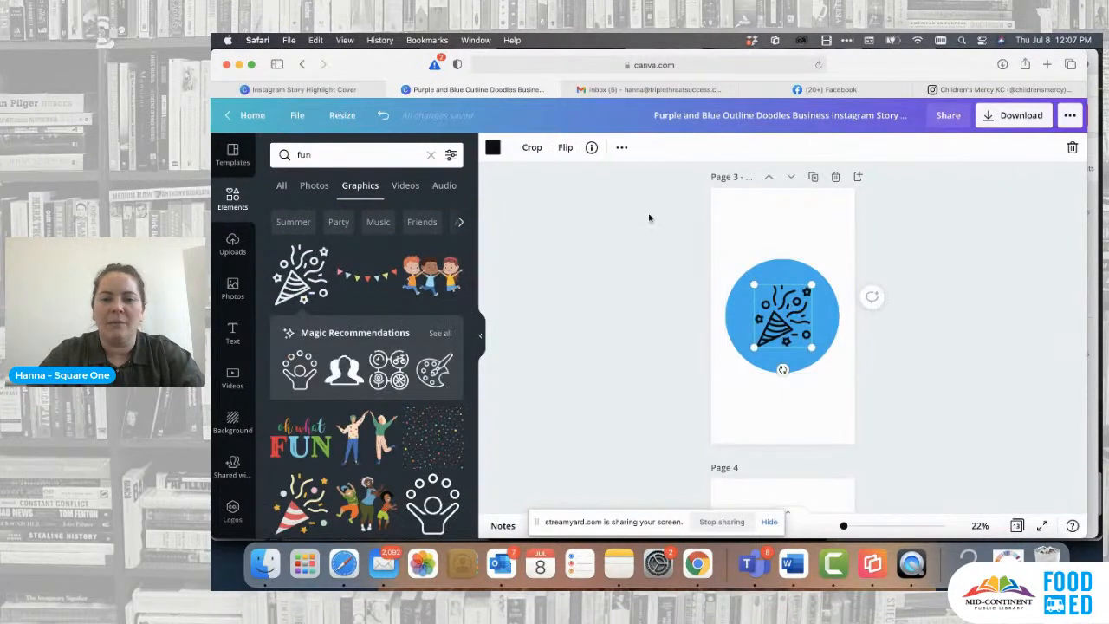
left_click_drag(813, 287, 830, 283)
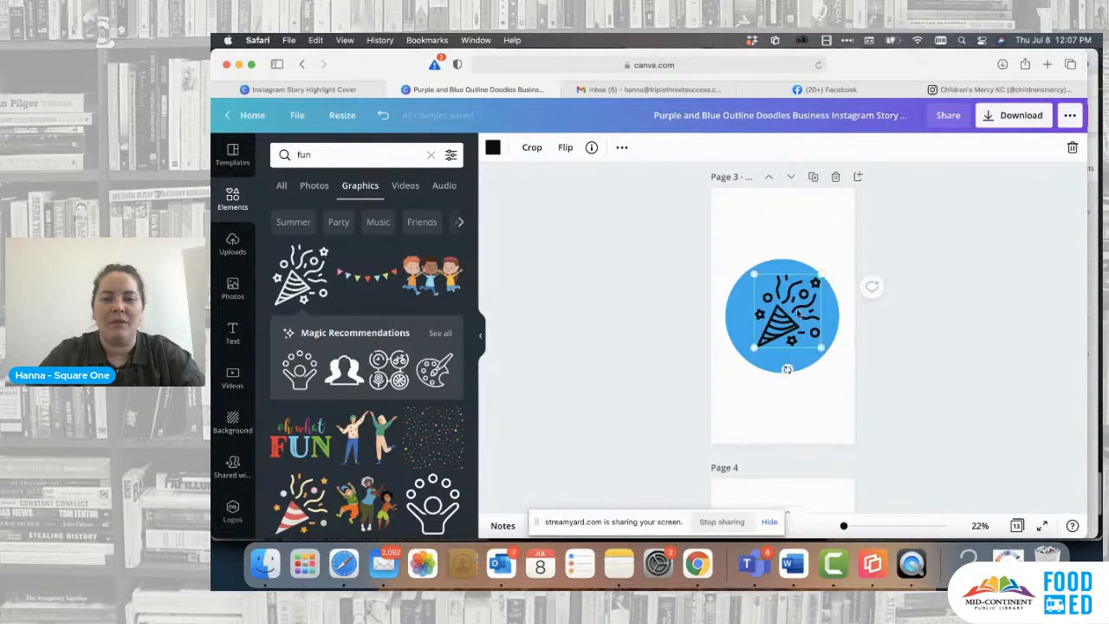
mouse_move(794, 319)
left_mouse_down()
mouse_move(763, 323)
mouse_move(782, 323)
left_mouse_up()
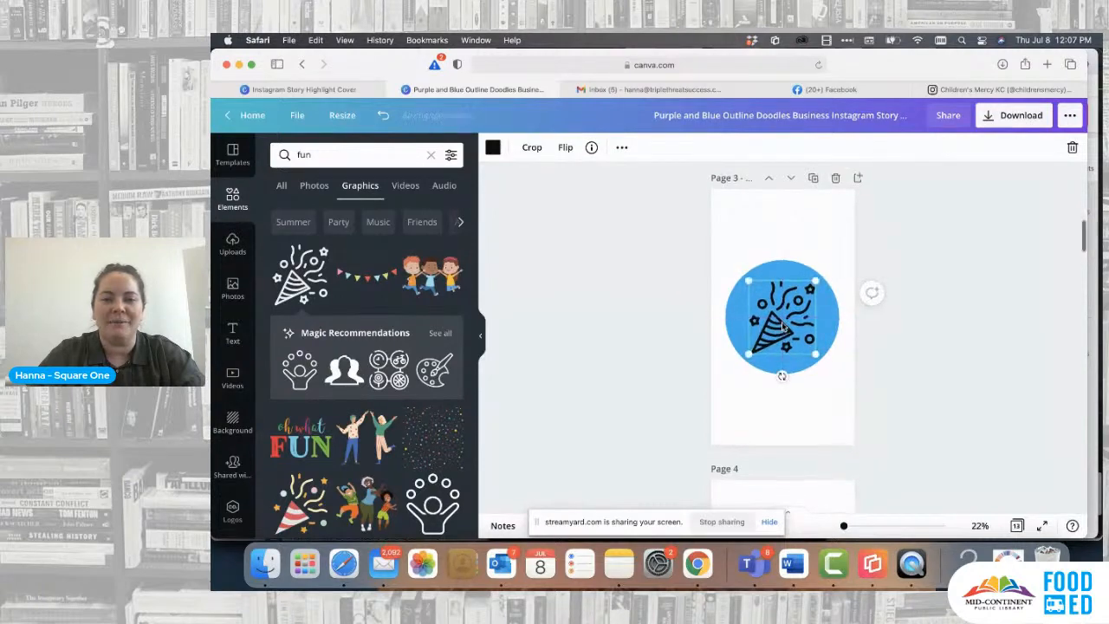
- Replace the party popper on page 3 with the three jumping children graphic, centred in the blue circle
scroll(783, 321, "up", 5)
scroll(765, 446, "down", 4)
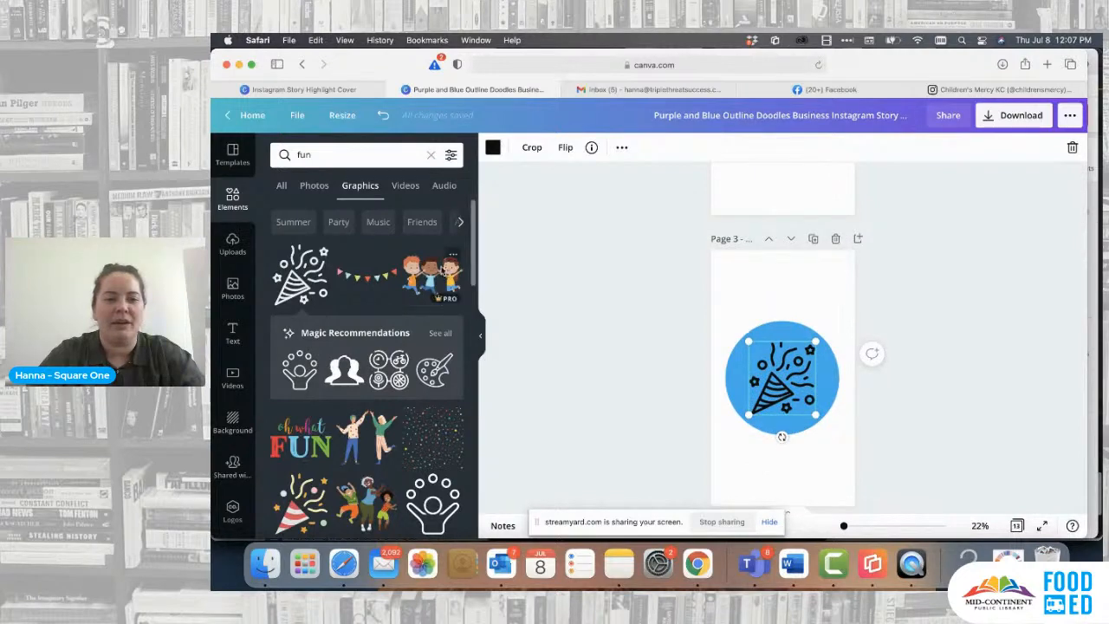
left_click_drag(438, 273, 850, 338)
left_click(787, 398)
key("Delete")
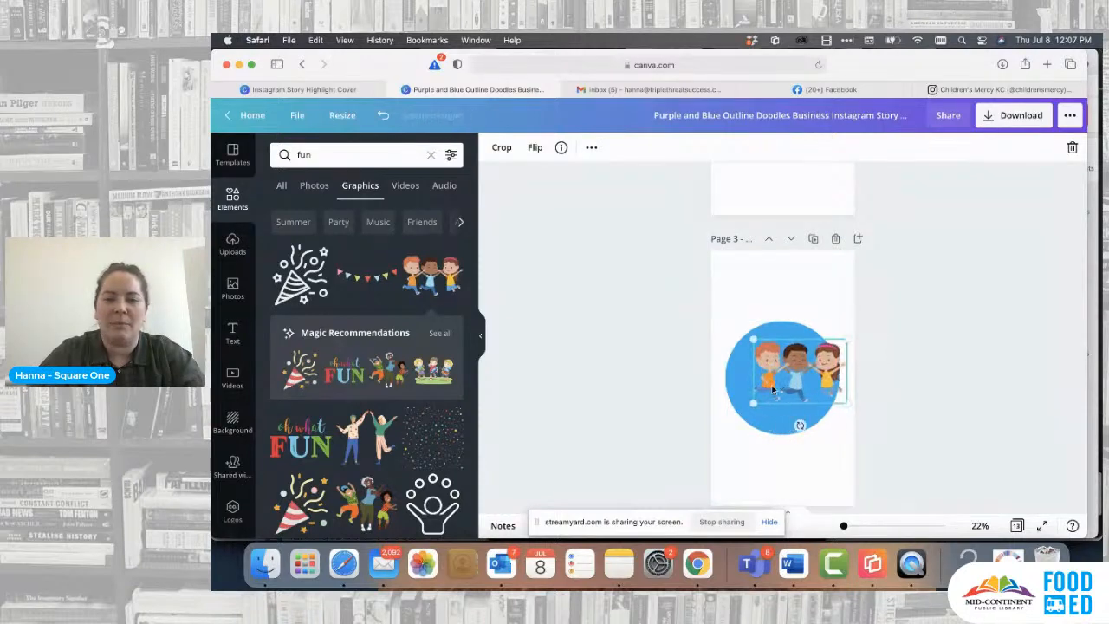
left_click_drag(772, 390, 756, 398)
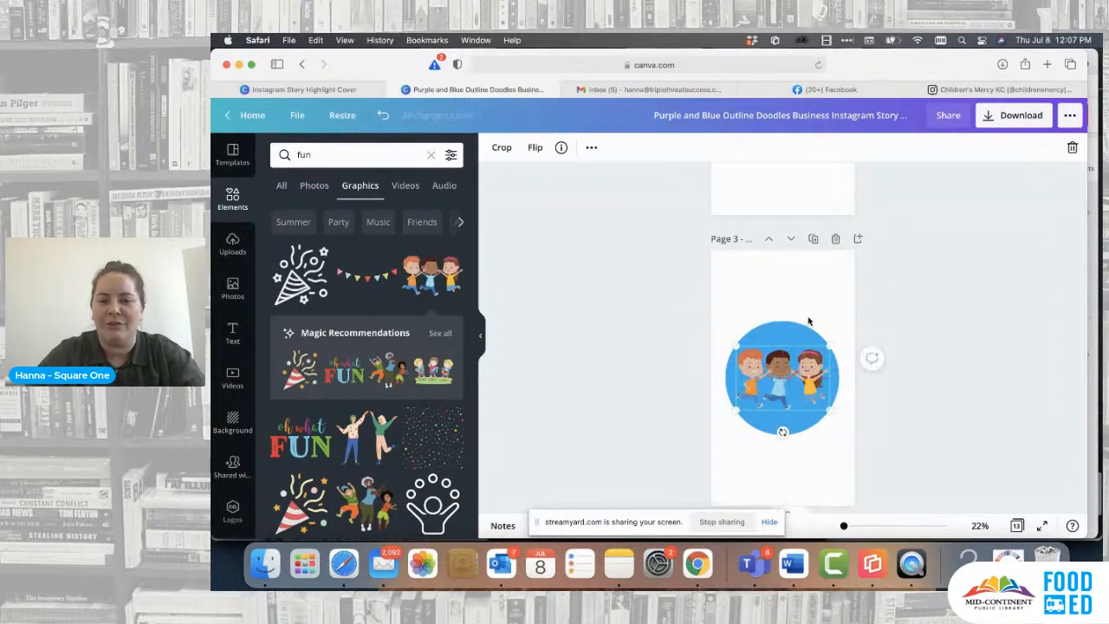
- Swap the children graphic on page 3 for the outlined party popper, slightly enlarged and centred in the circle
left_click(810, 317)
scroll(812, 314, "up", 3)
scroll(812, 313, "down", 3)
left_click(785, 395)
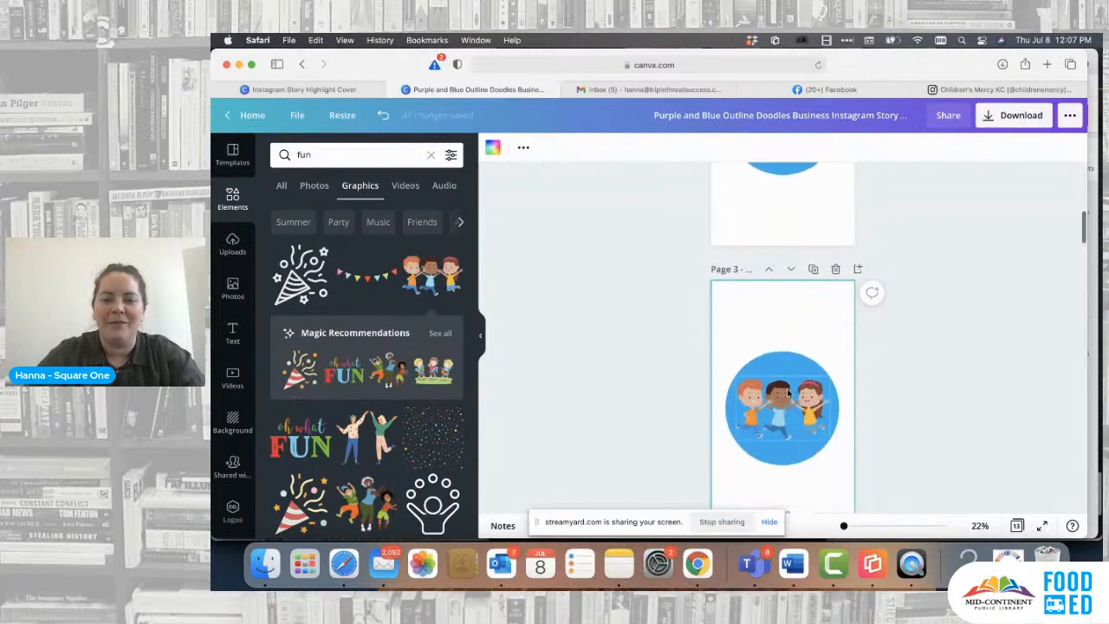
key("Delete")
left_click(286, 274)
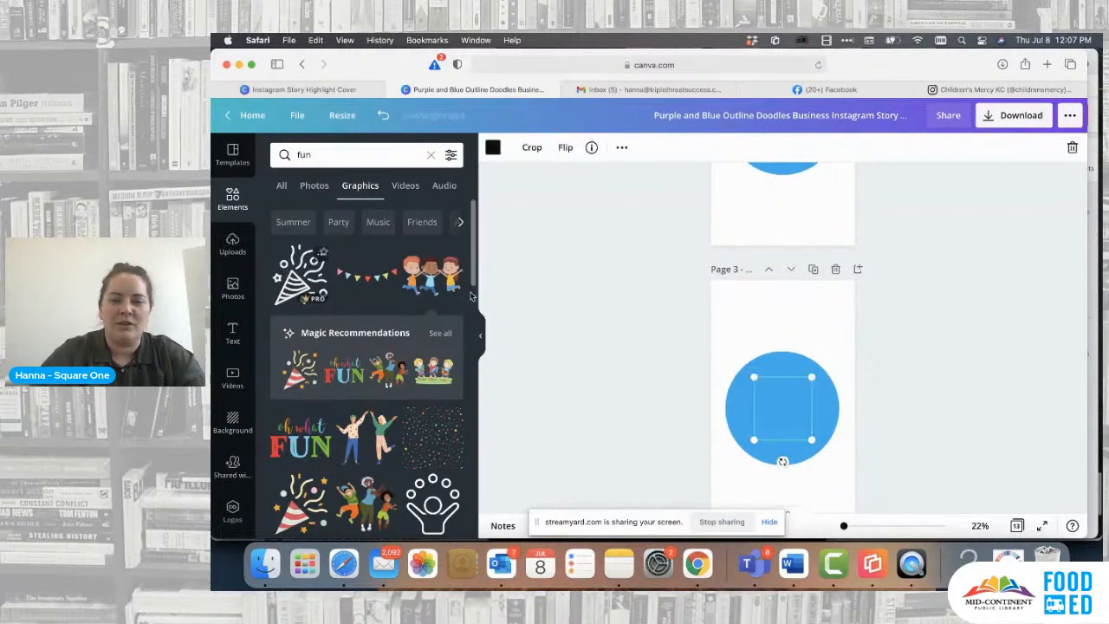
left_click_drag(832, 373, 848, 359)
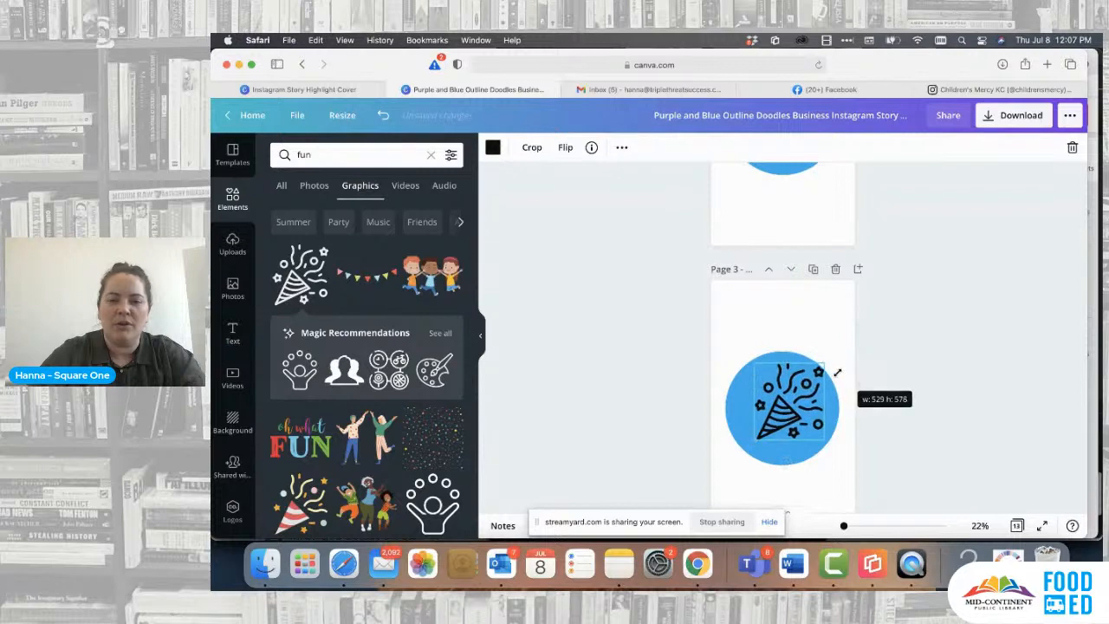
left_click_drag(784, 414, 775, 419)
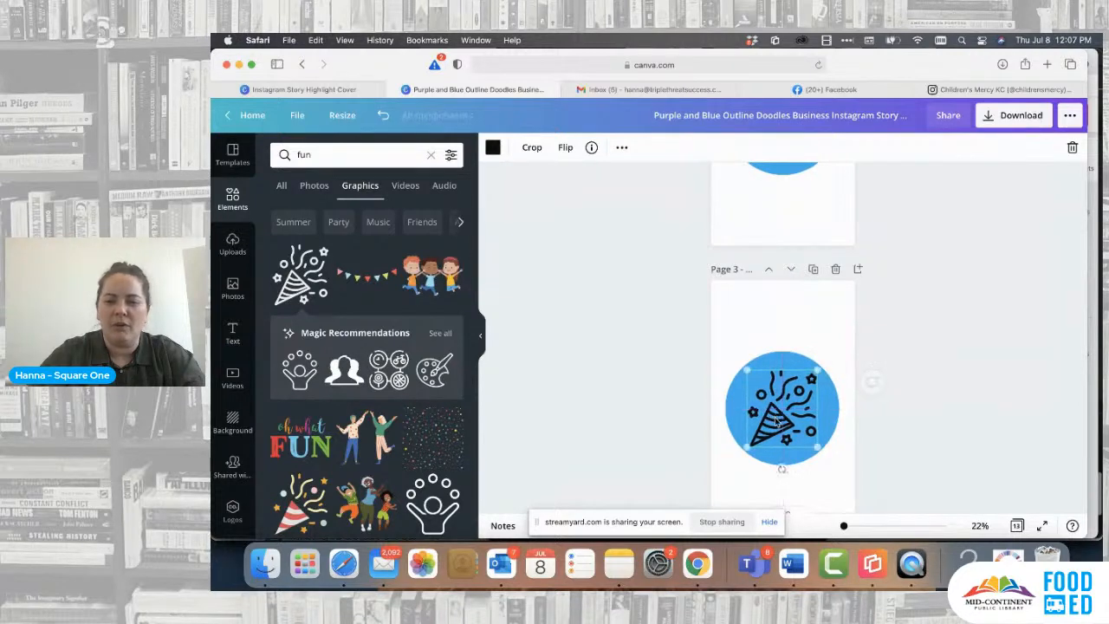
- Delete the megaphone icon from the blue circle on page 4
scroll(815, 379, "down", 5)
scroll(815, 381, "down", 1)
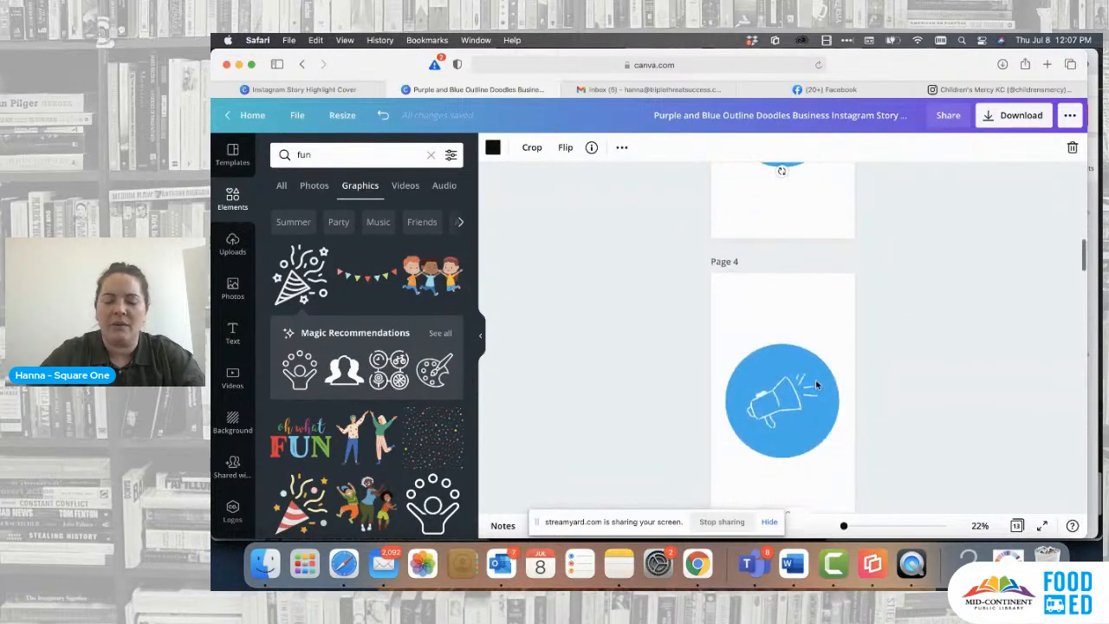
left_click(788, 411)
key("Delete")
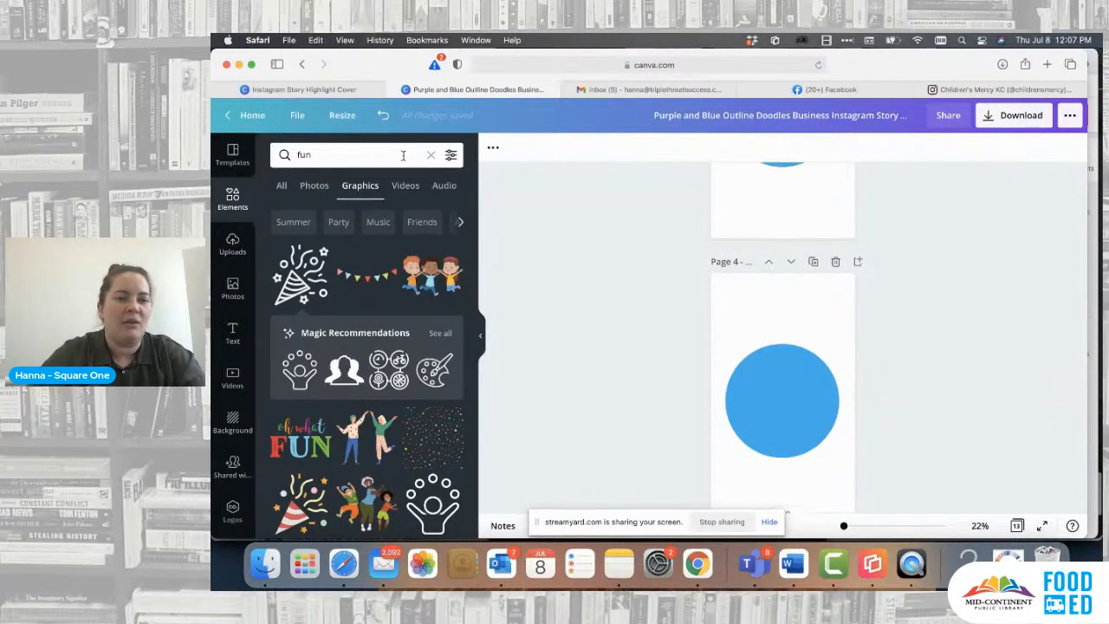
- Search the elements library for "frames" and place the circular frame on page 4, enlarged to cover the whole blue circle
left_click(430, 156)
type("frames")
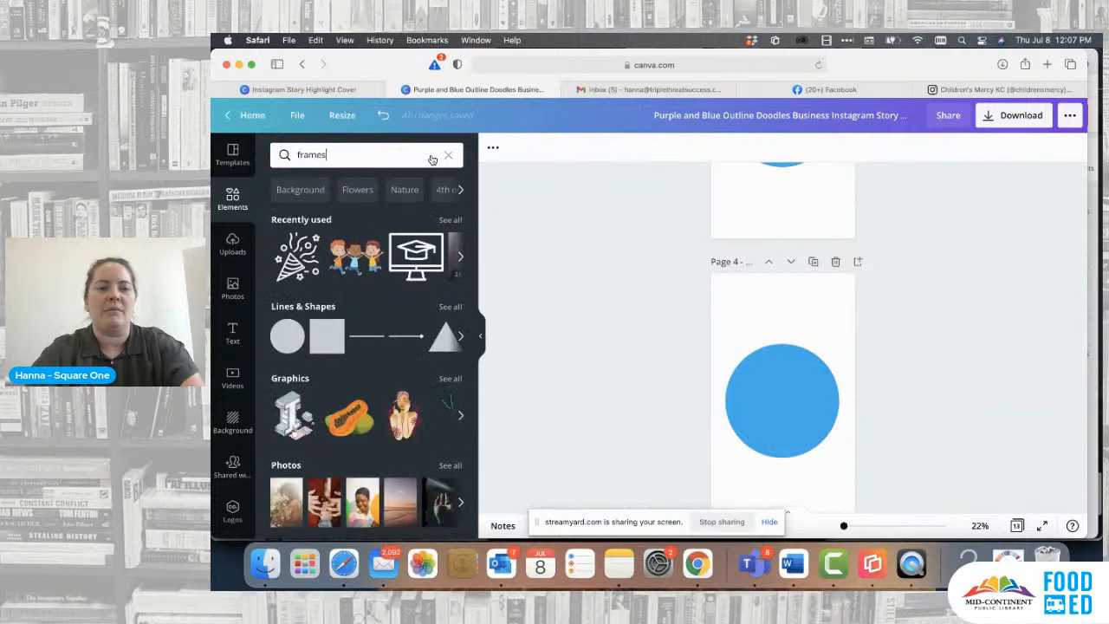
key("Return")
left_click_drag(306, 274, 780, 400)
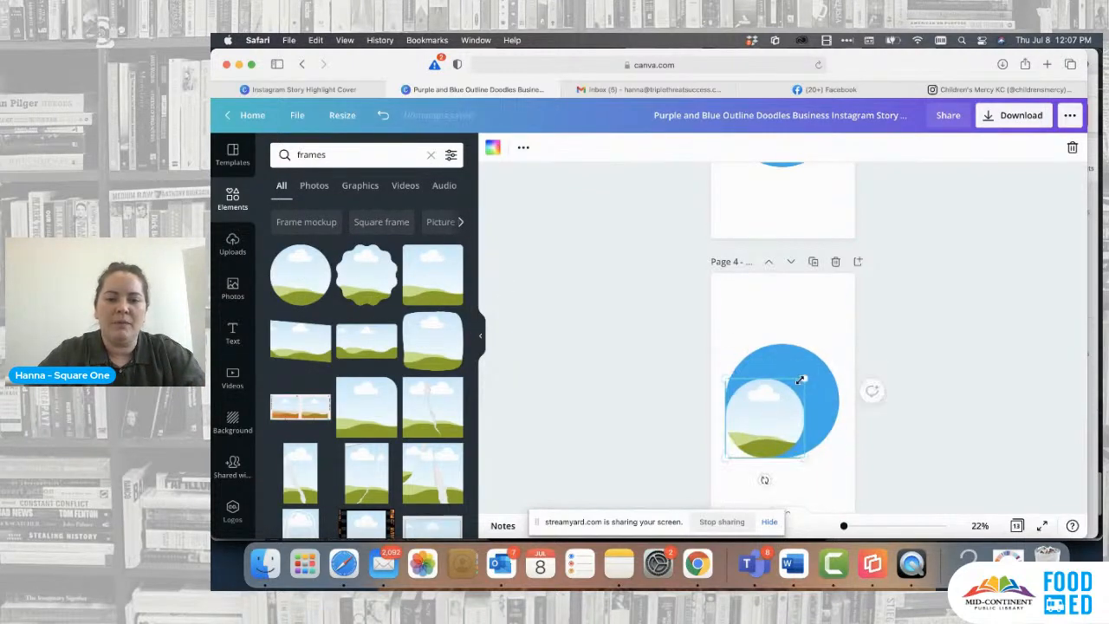
left_click_drag(820, 362, 845, 355)
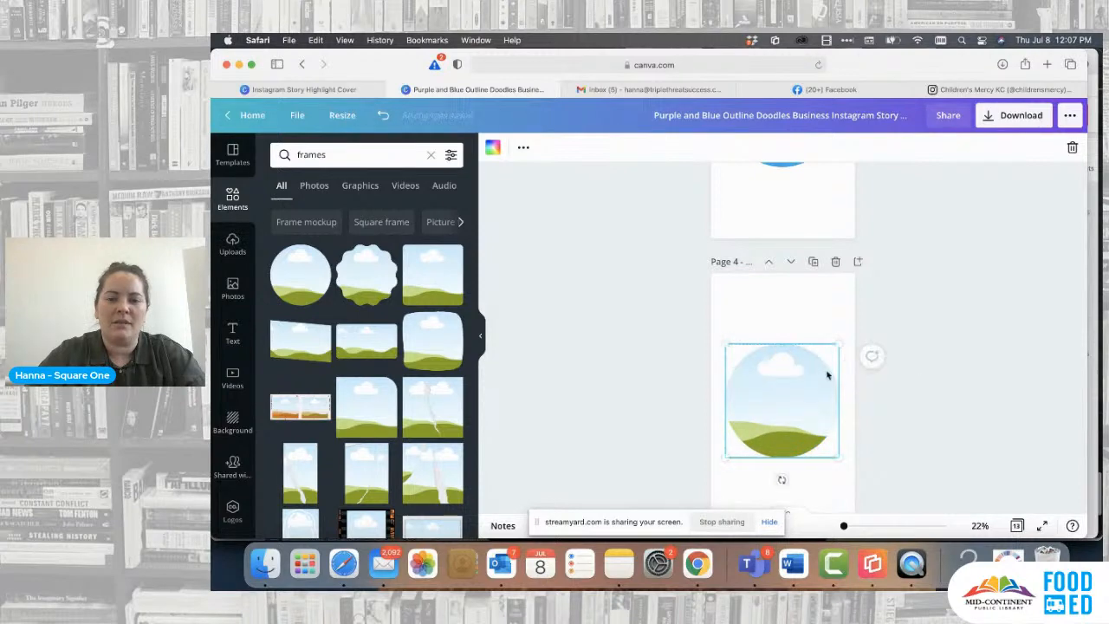
- Fill the circular frame on page 4 with the uploaded portrait of the person with blue hair
left_click(233, 246)
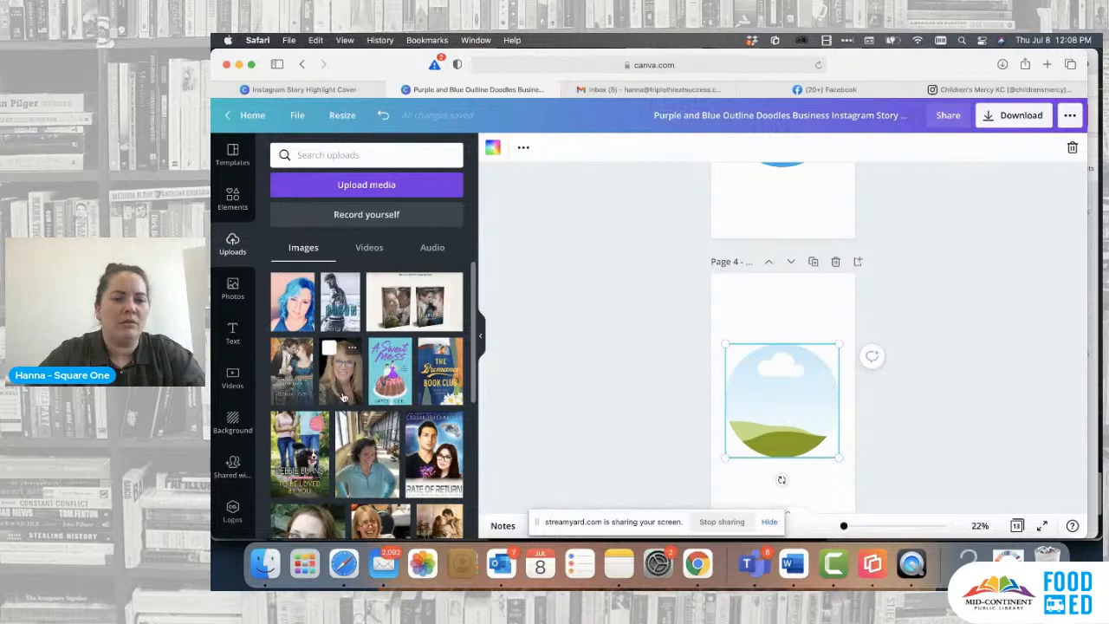
scroll(343, 381, "down", 3)
scroll(343, 396, "up", 2)
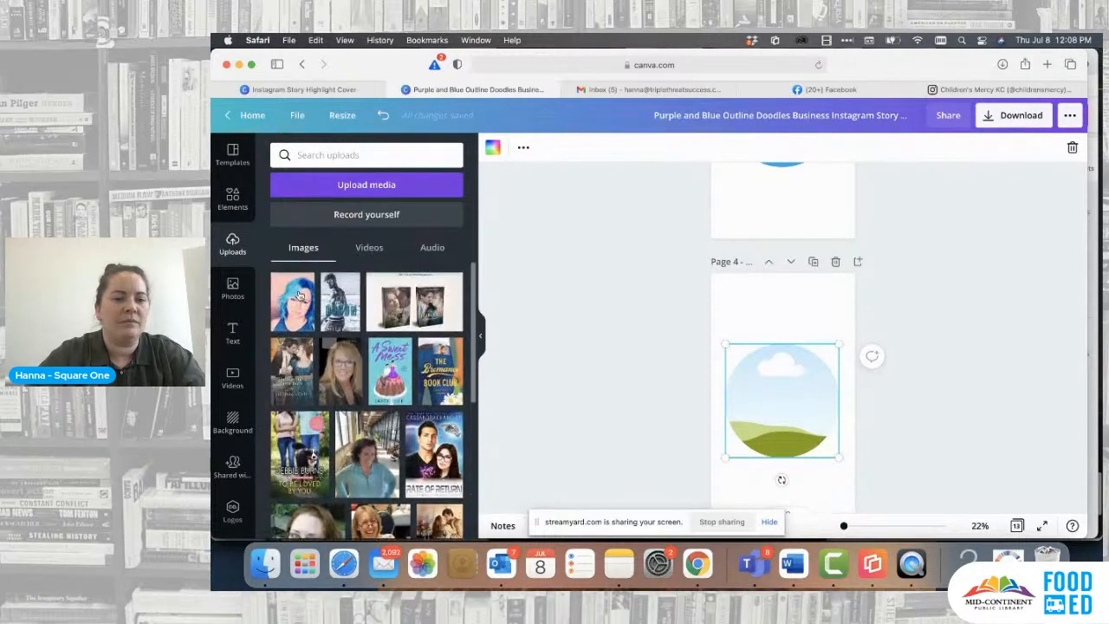
left_click_drag(293, 303, 785, 394)
scroll(811, 418, "down", 2)
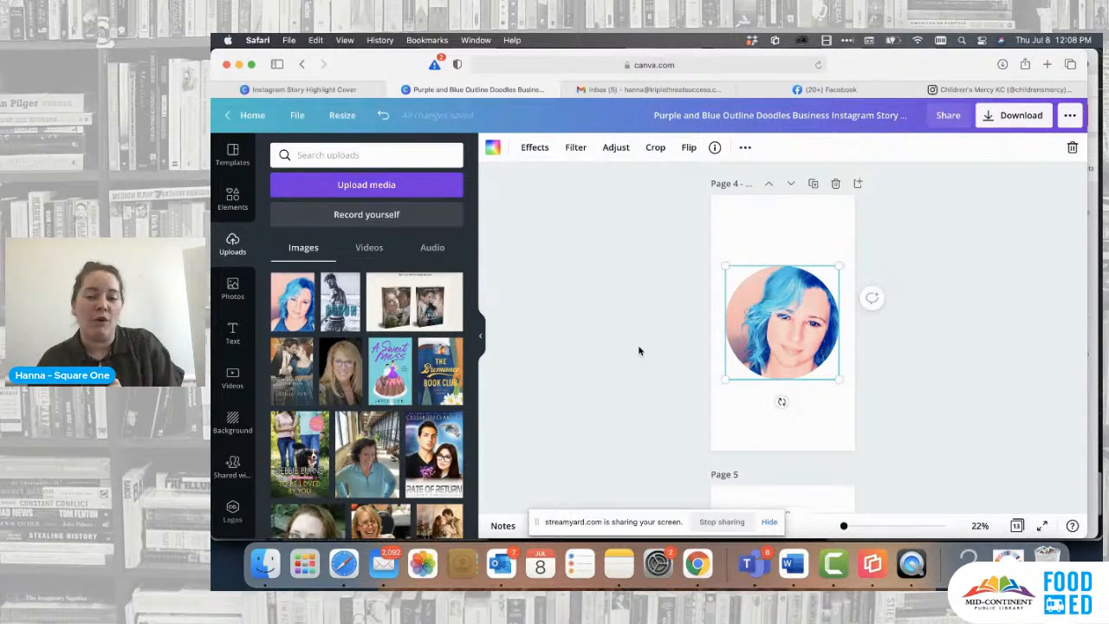
- Switch to Instagram and examine the story highlight covers on the Children's Mercy KC and Bliss Books & Wine KC profiles
left_click(1015, 88)
scroll(724, 259, "down", 1)
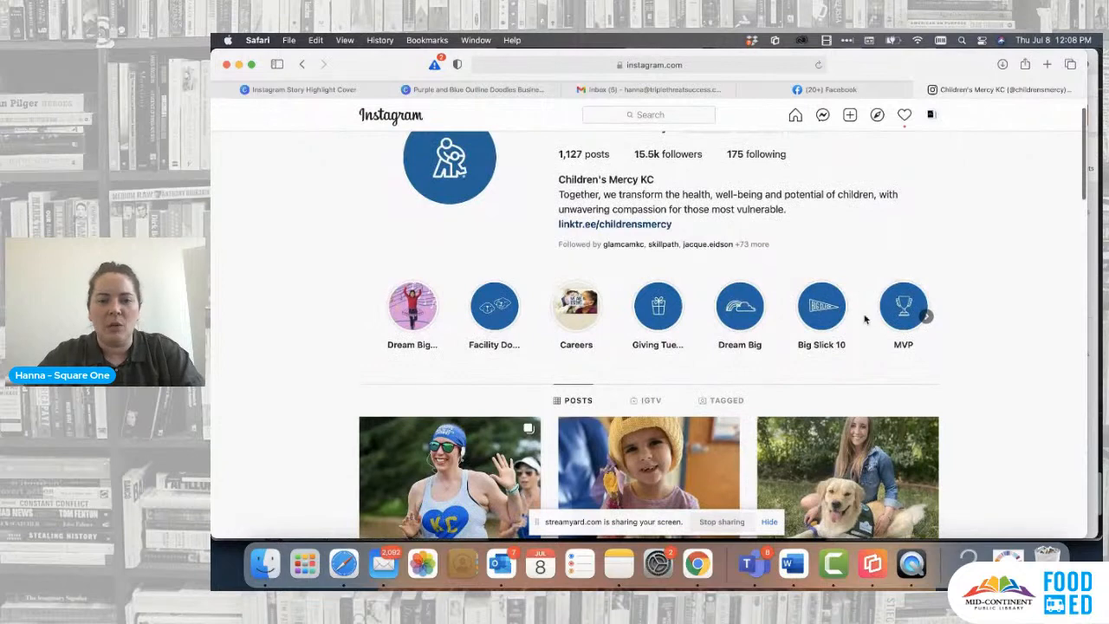
scroll(734, 298, "up", 1)
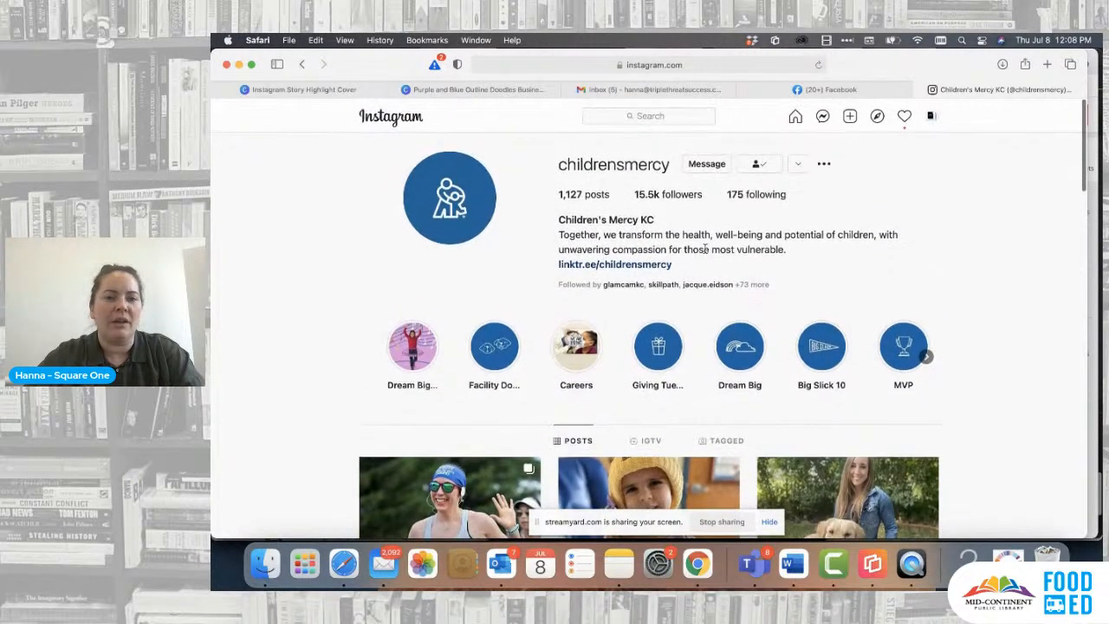
left_click(654, 116)
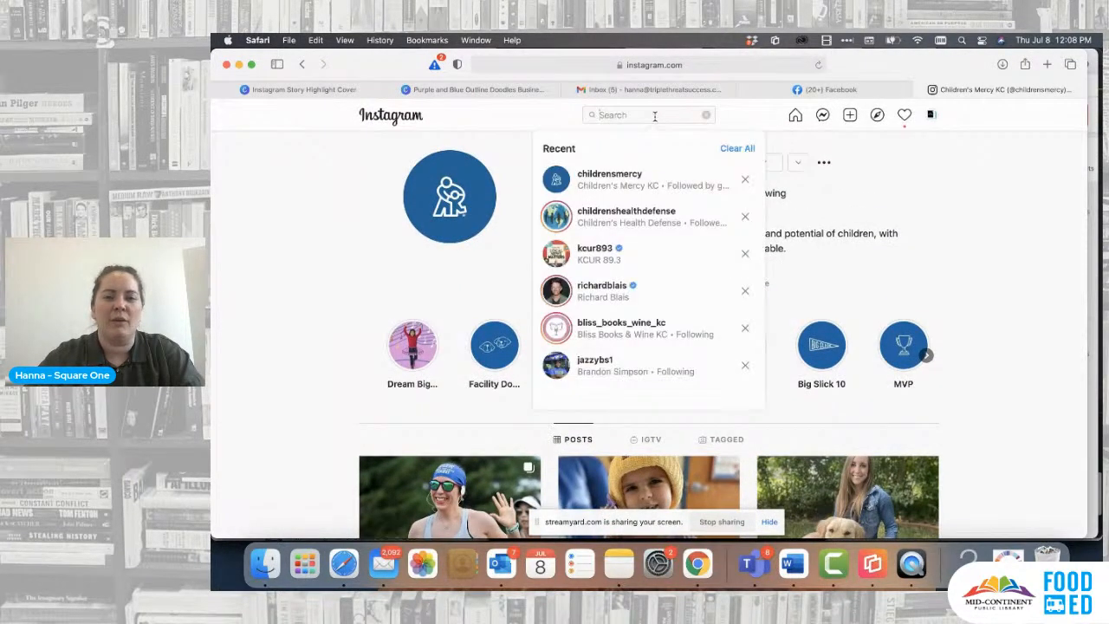
left_click(590, 335)
scroll(536, 352, "down", 1)
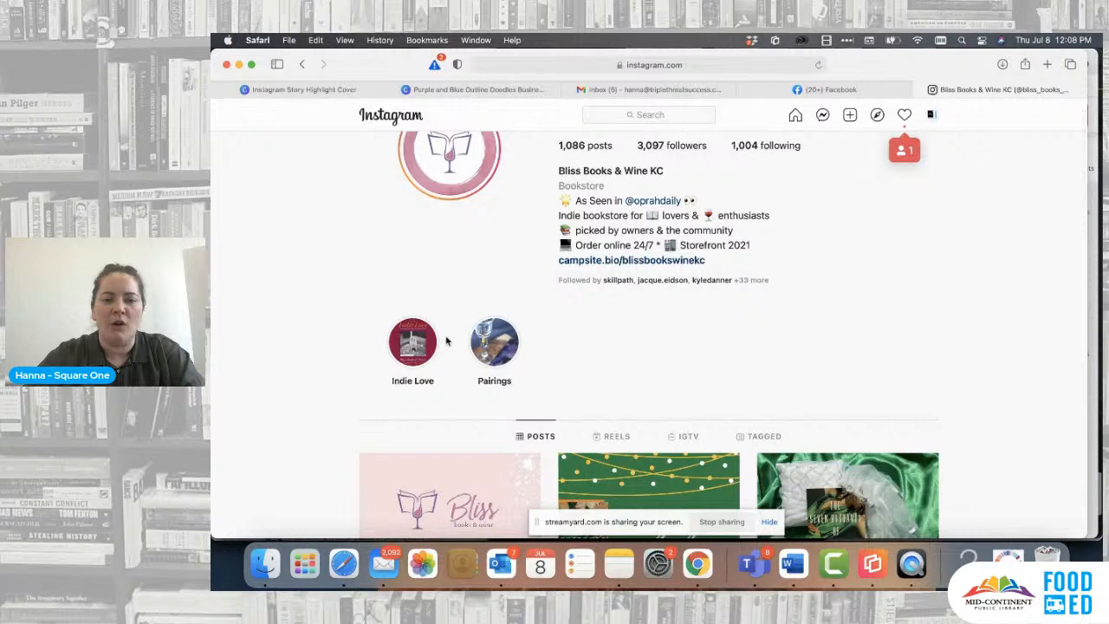
scroll(518, 334, "up", 1)
scroll(522, 332, "down", 1)
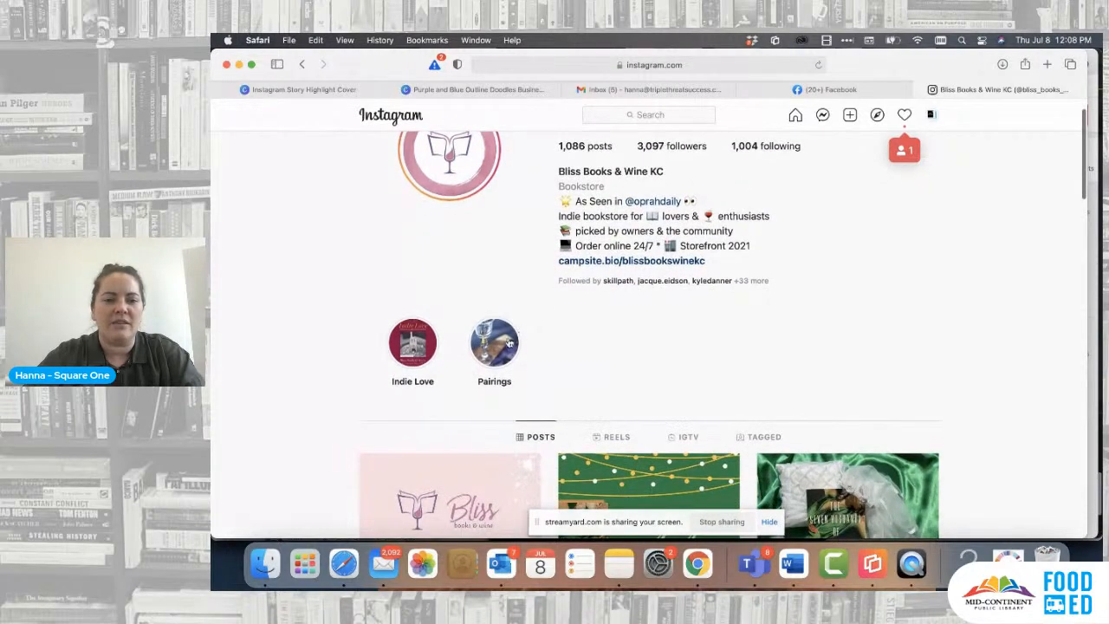
- View the Pairings story highlight of Bliss Books & Wine KC and return to the Canva design
left_click(496, 343)
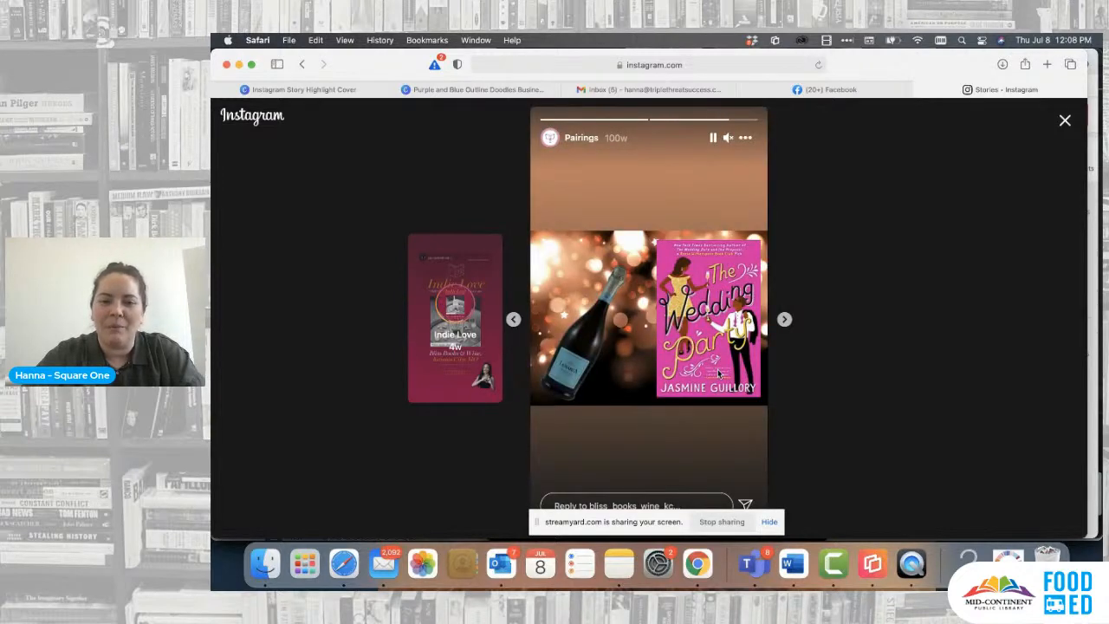
left_click(1064, 120)
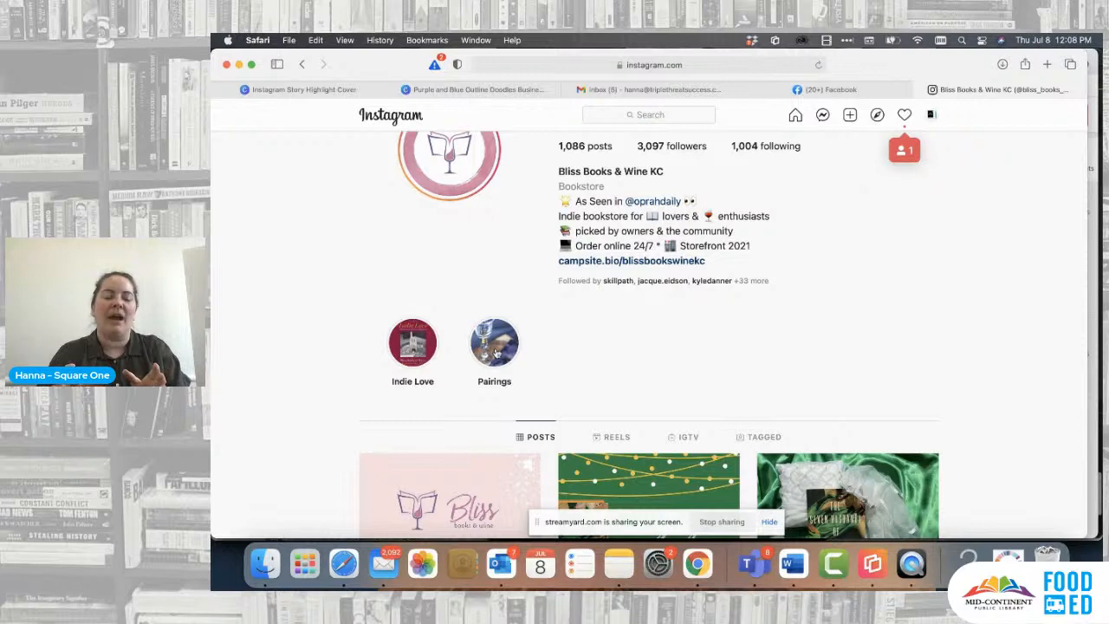
left_click(520, 91)
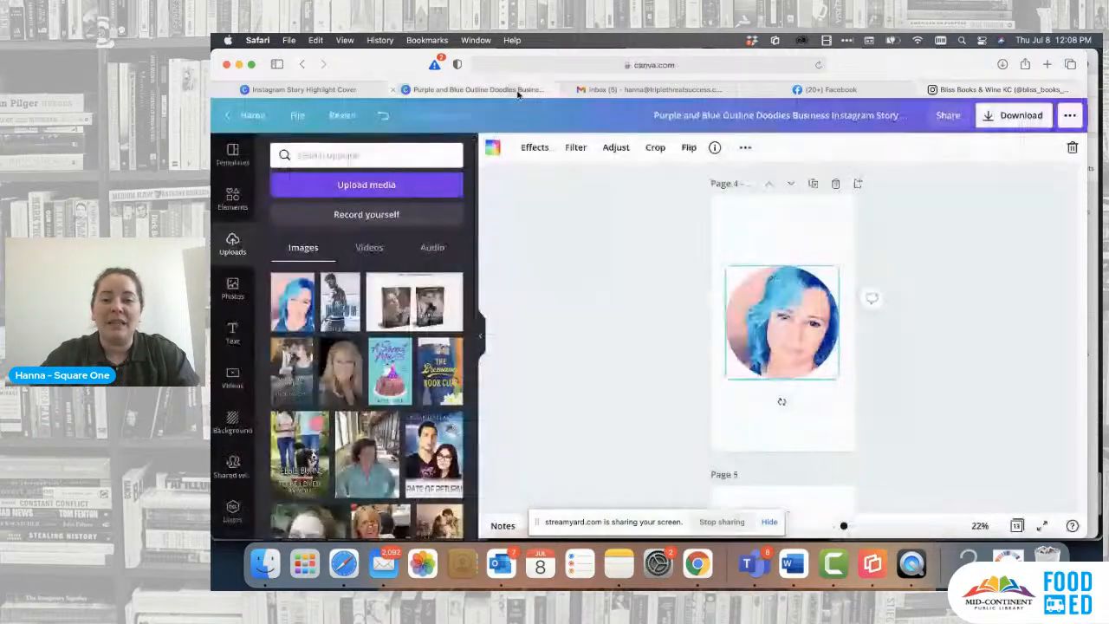
- Switch to Instagram on the phone mirrored in QuickTime Player and examine the KMBC 9 highlights, Stories Archive and cover photo library
left_click(828, 236)
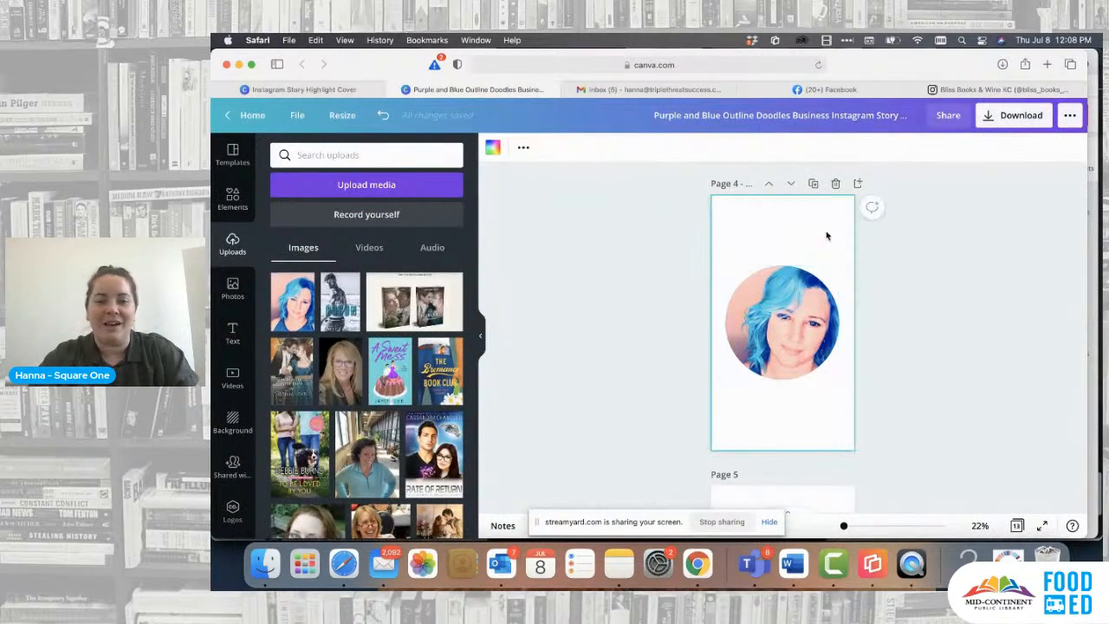
left_click(973, 90)
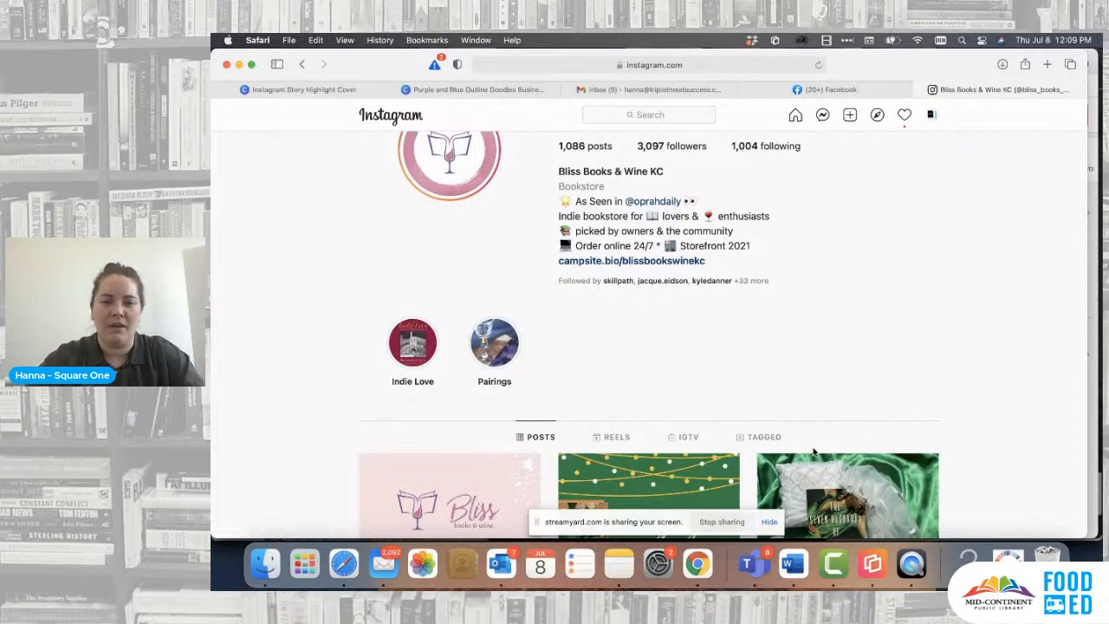
key("ctrl+Up")
left_click(662, 364)
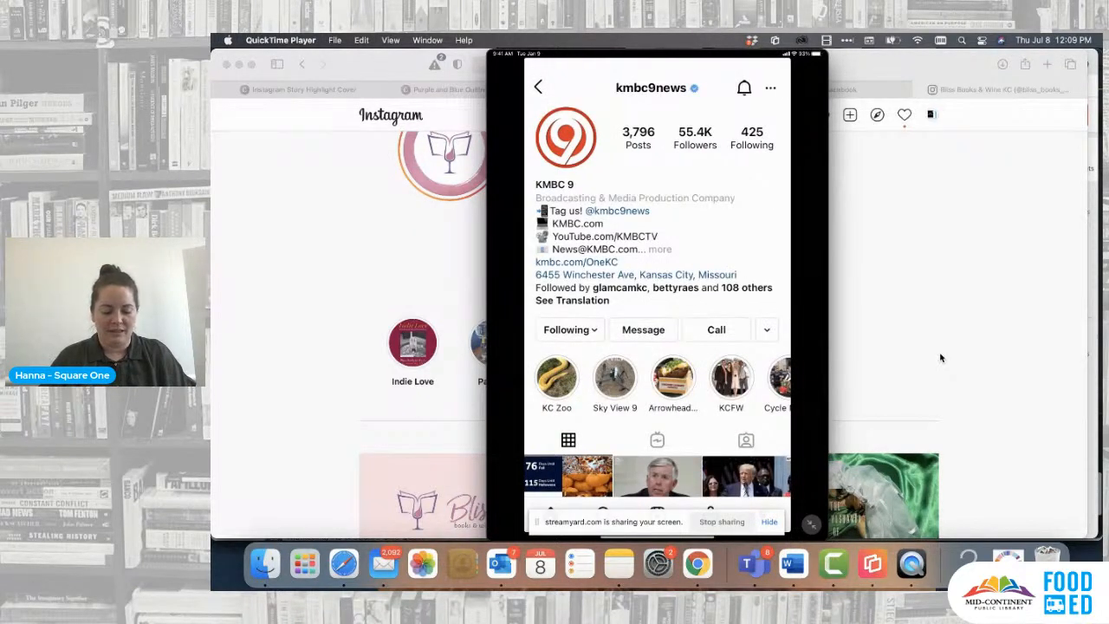
mouse_move(707, 388)
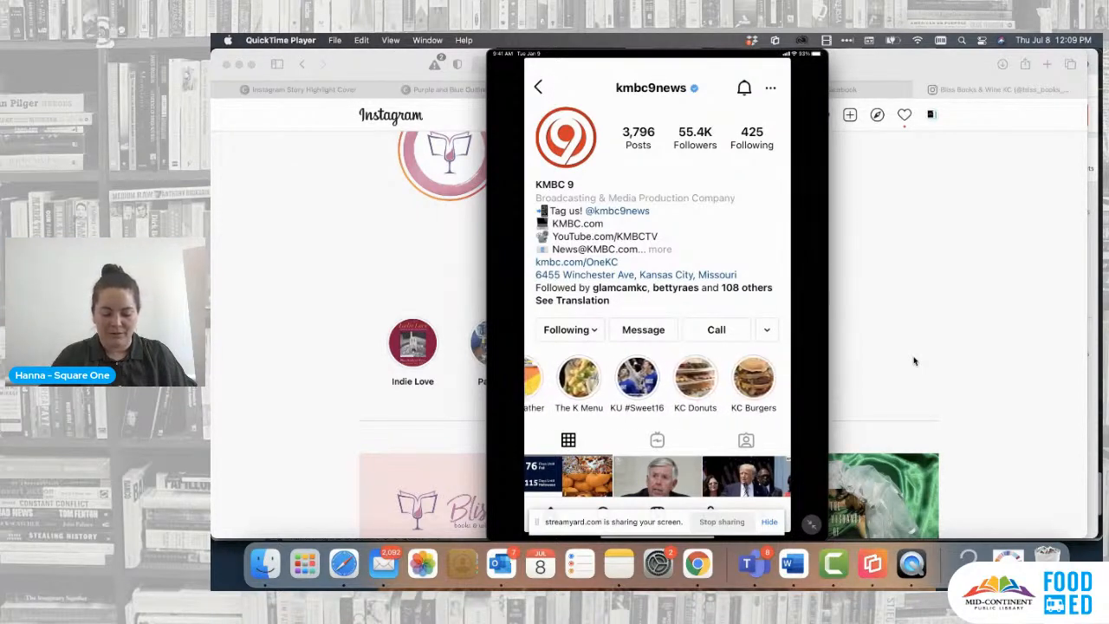
mouse_move(786, 413)
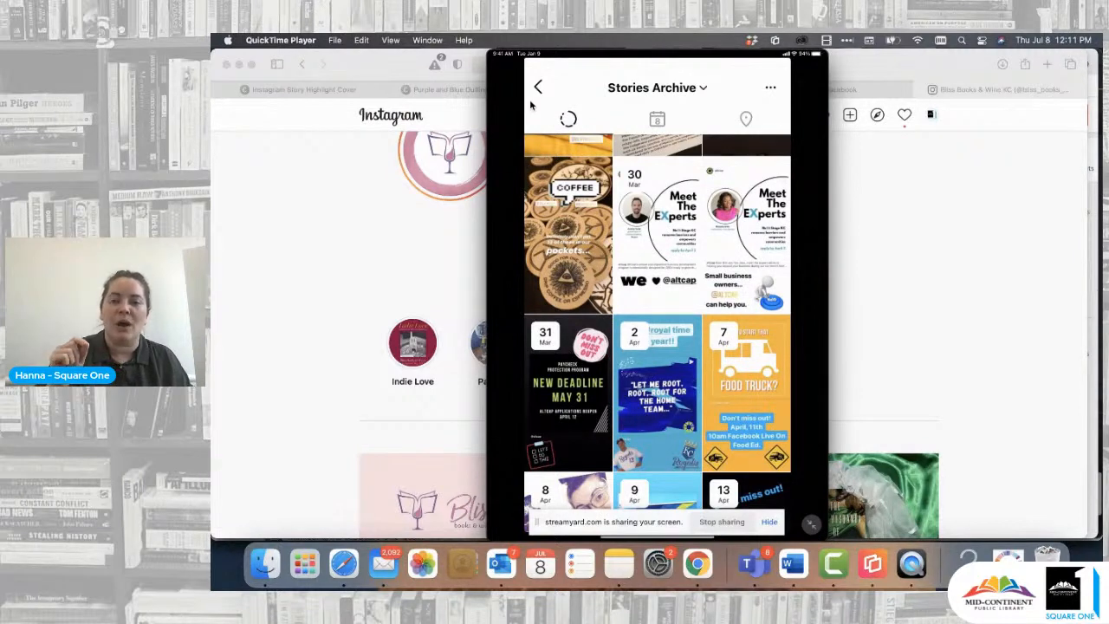
mouse_move(648, 274)
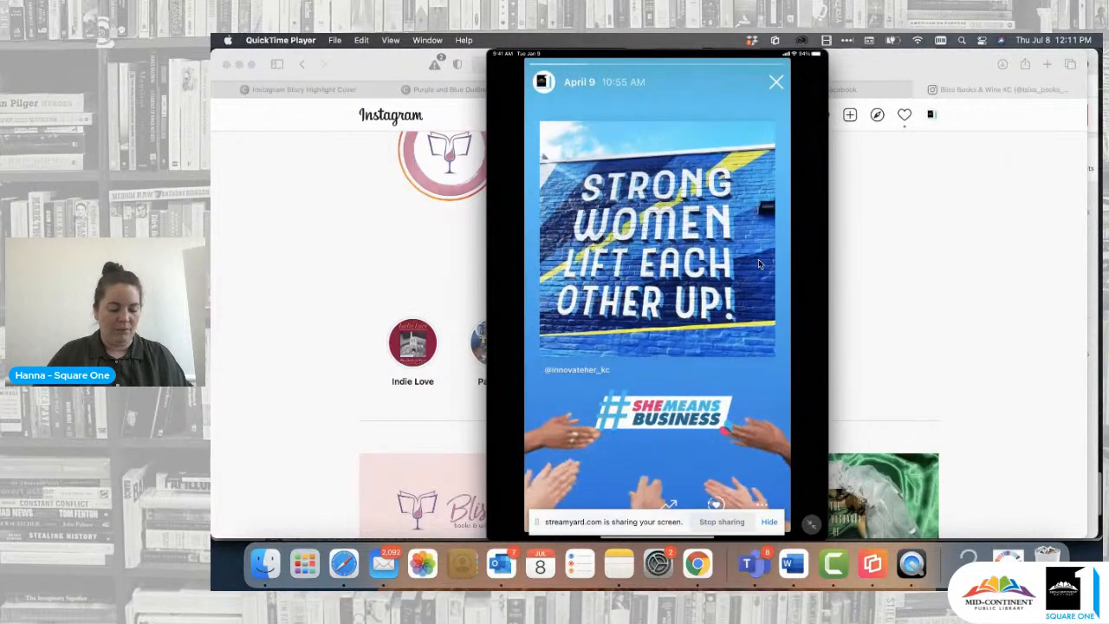
mouse_move(691, 504)
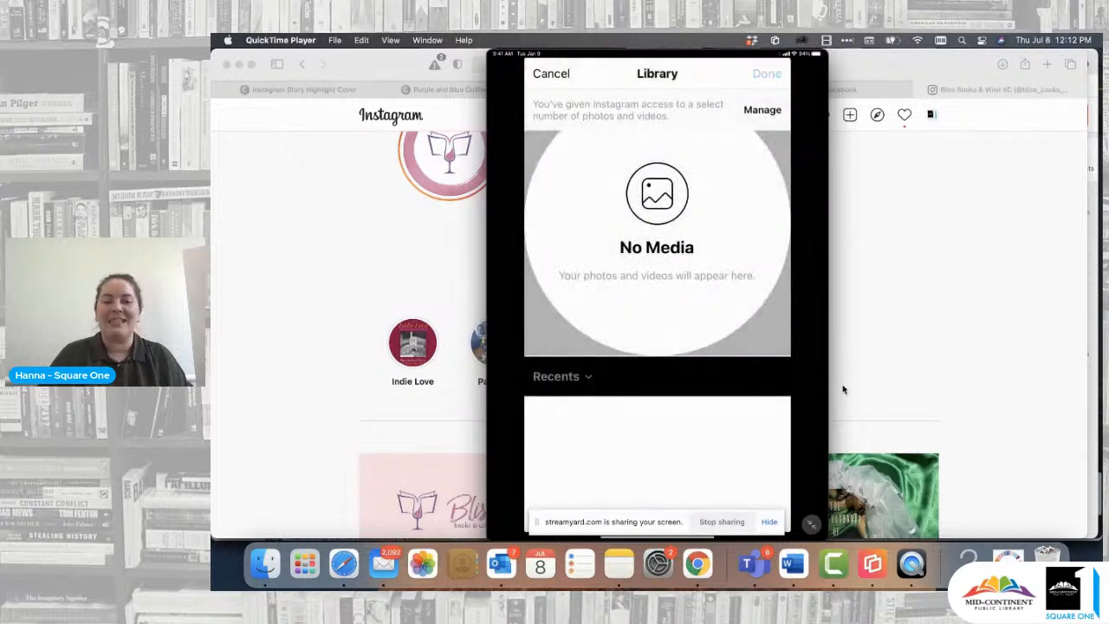
- Return to the Canva highlight cover design and review the covers on pages 4 and 5
left_click(314, 89)
left_click(314, 89)
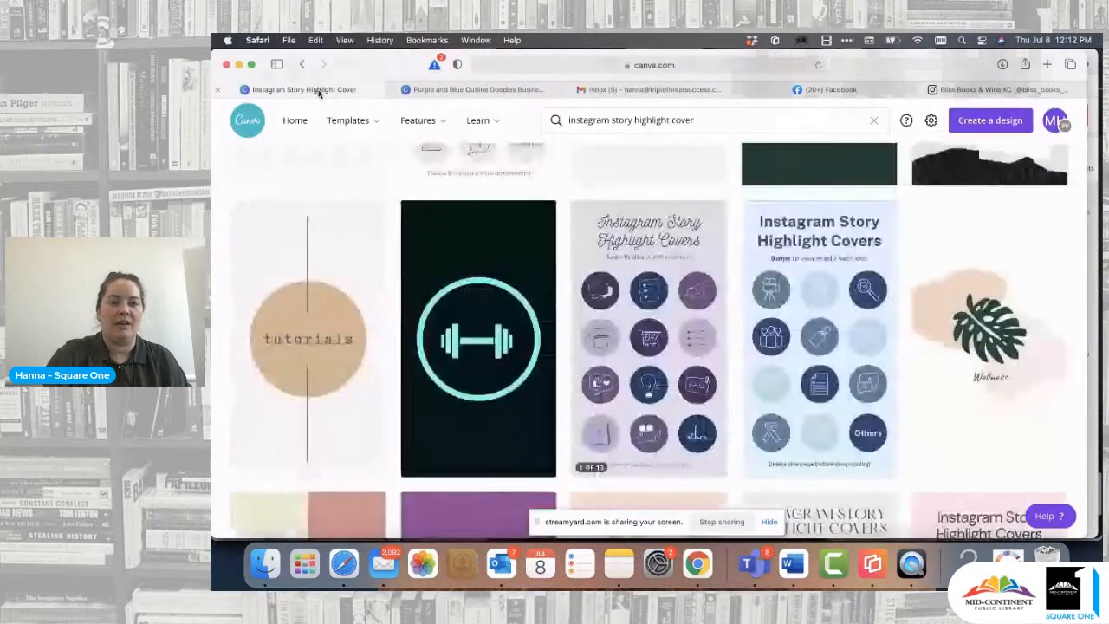
left_click(487, 89)
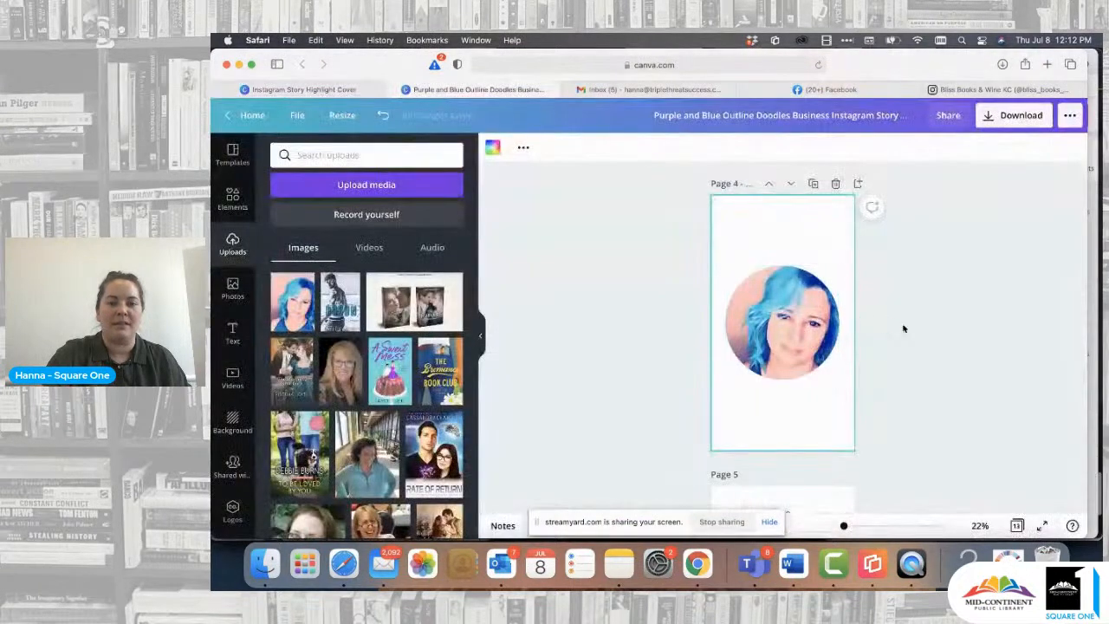
scroll(803, 286, "down", 5)
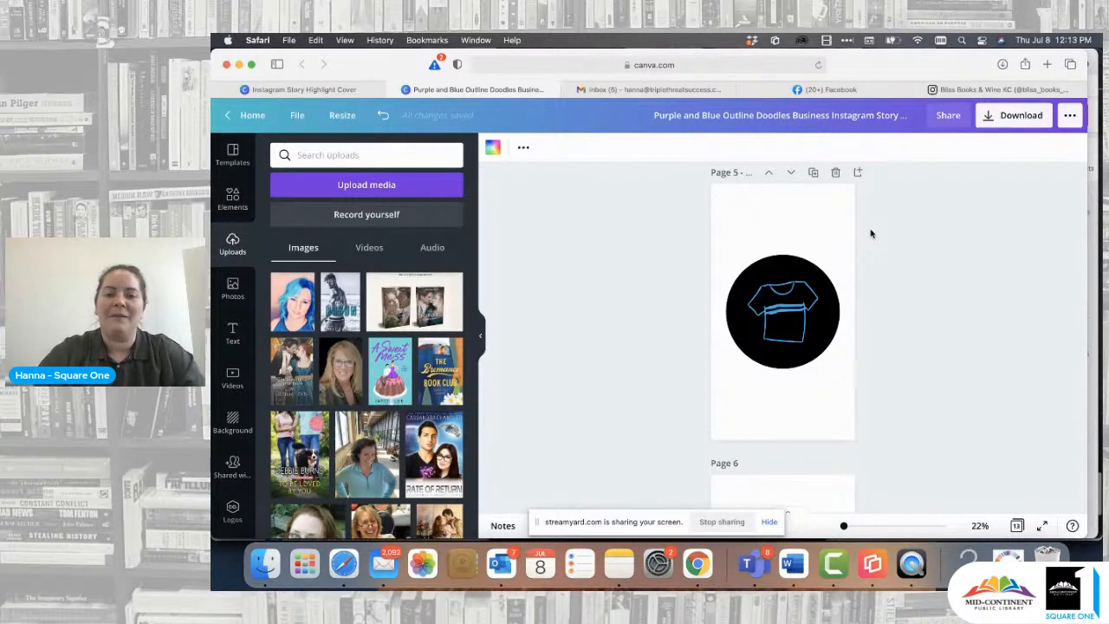
scroll(869, 299, "down", 4)
scroll(870, 298, "up", 8)
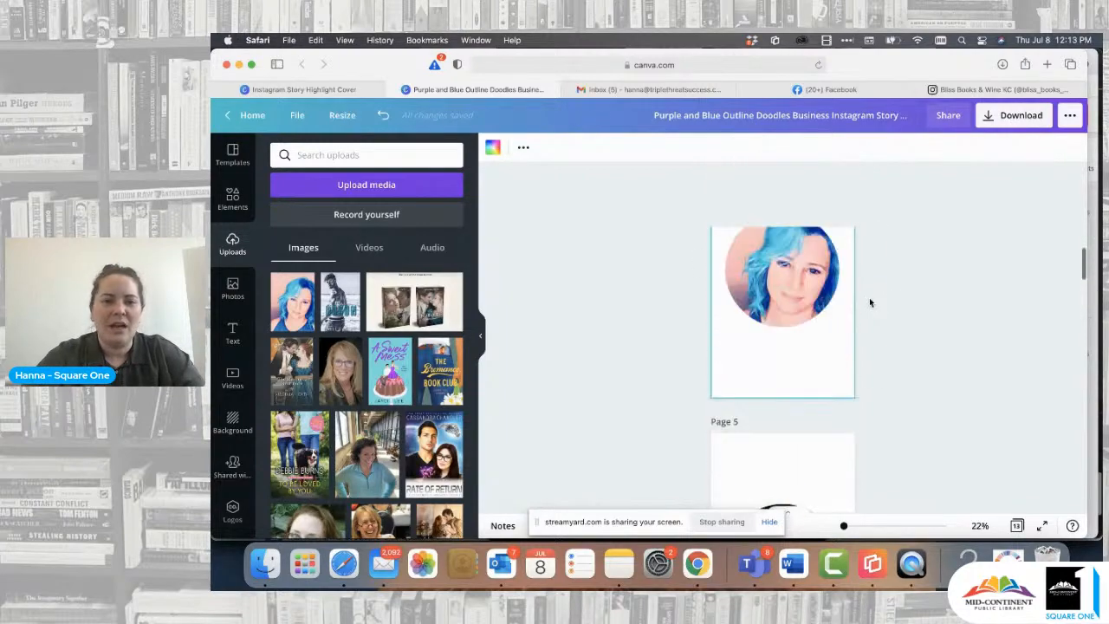
- Close the template design, start a blank Your Story design and place an enlarged circle in the middle of its page
left_click(394, 90)
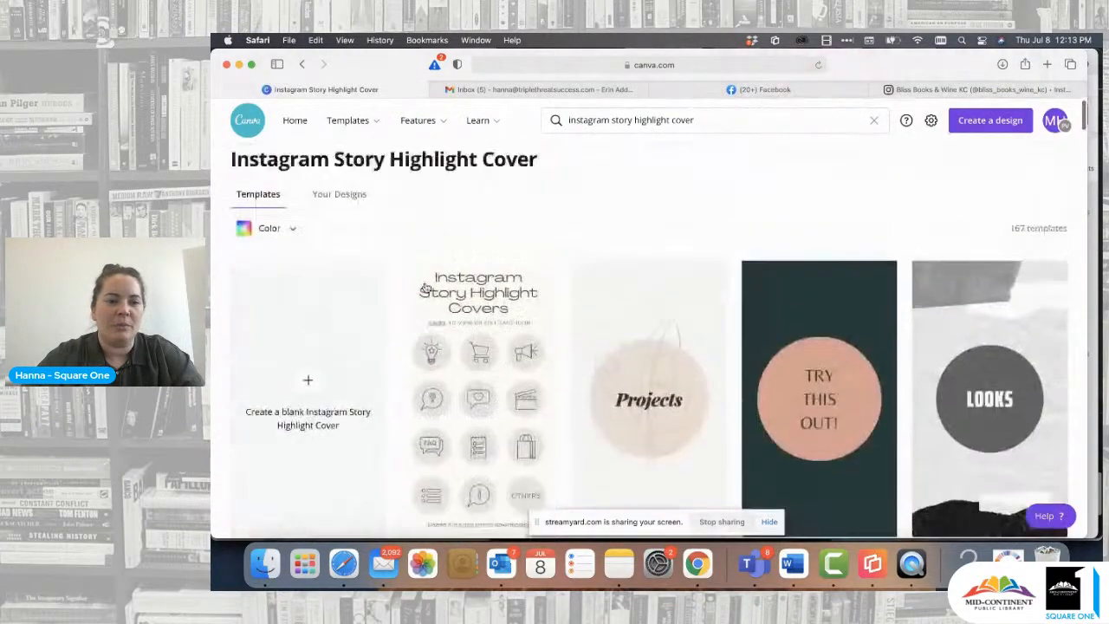
left_click(309, 388)
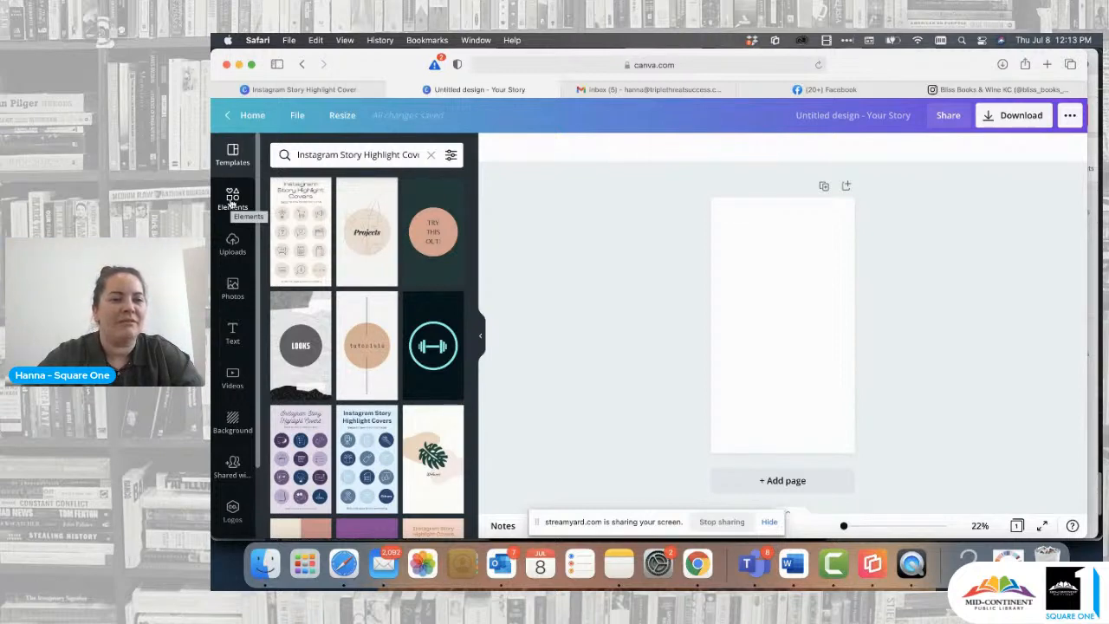
left_click(232, 201)
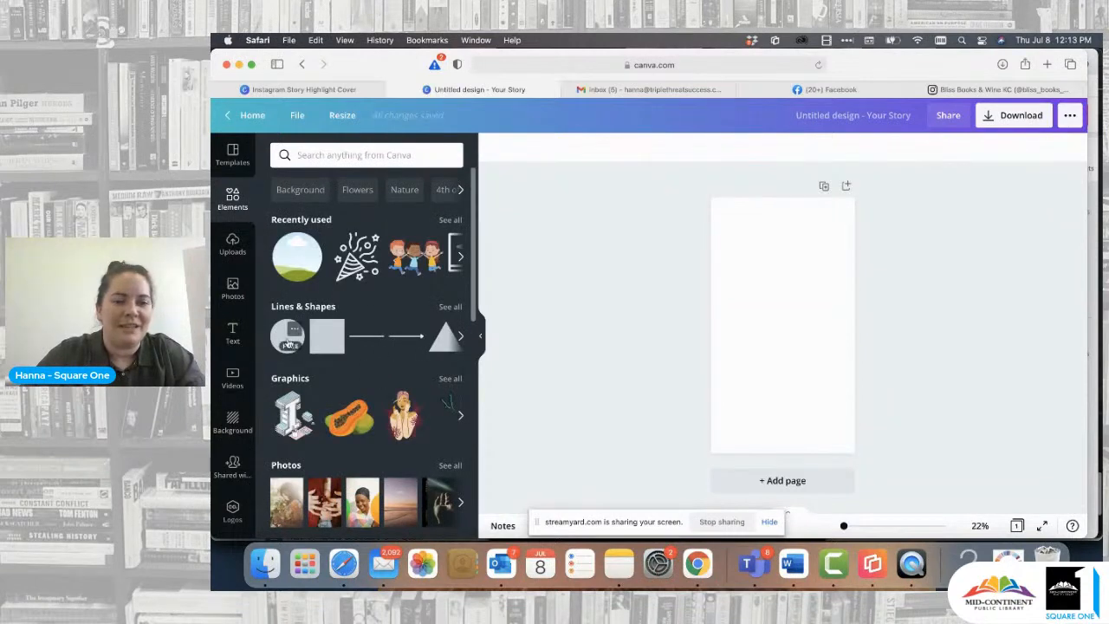
left_click(289, 342)
left_click_drag(820, 292, 841, 279)
mouse_move(798, 319)
left_mouse_down()
mouse_move(780, 317)
mouse_move(789, 329)
left_mouse_up()
left_click(831, 395)
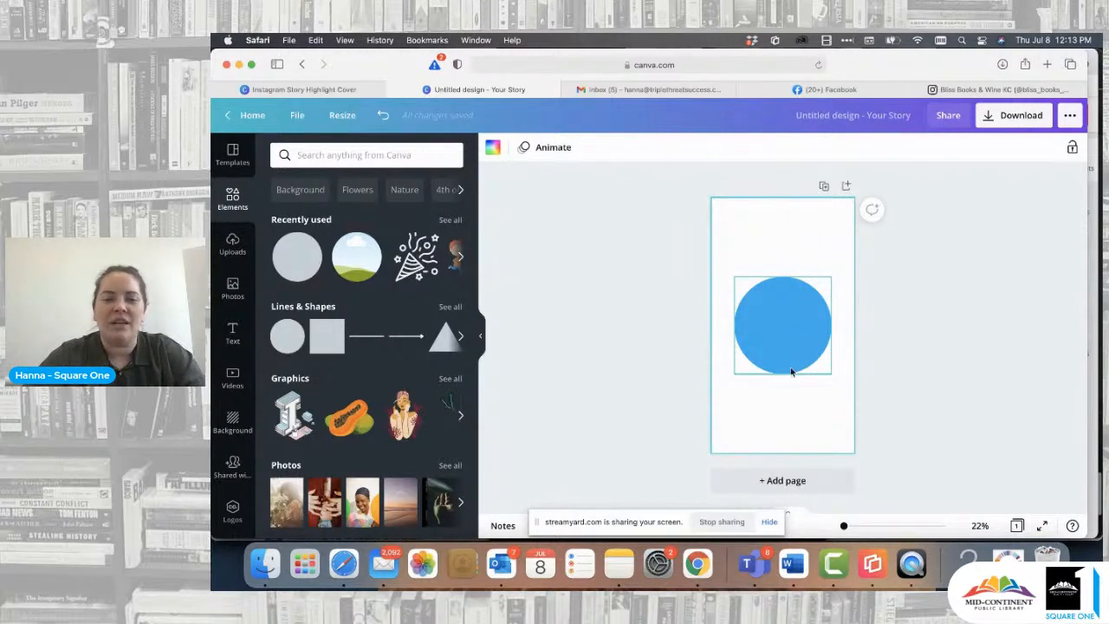
- Color the page background black and the circle white from the Square One palette
left_click(492, 148)
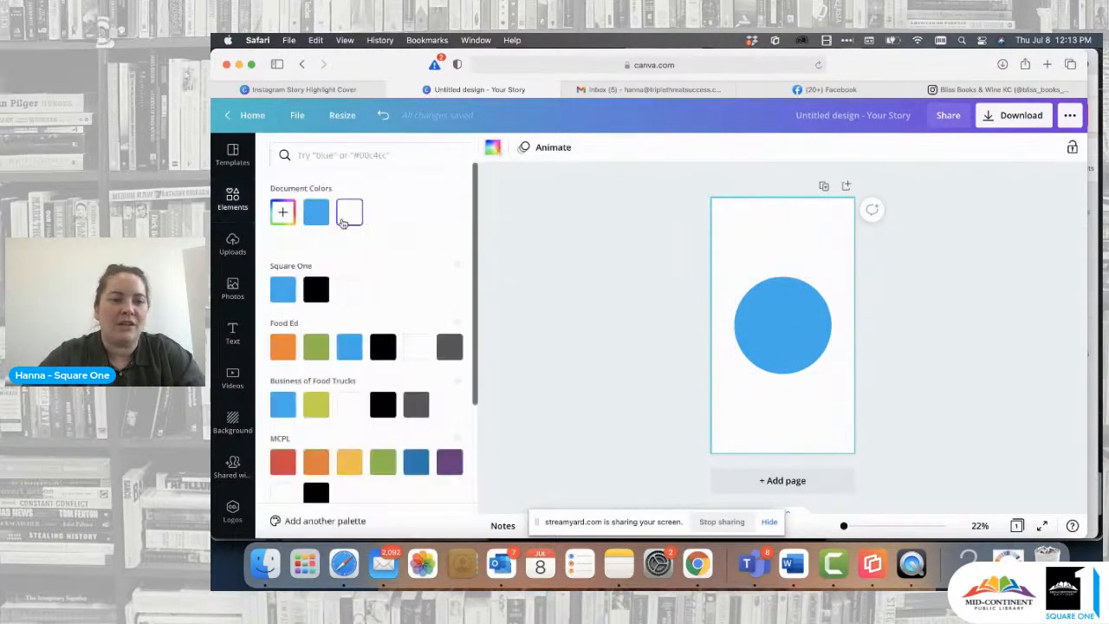
left_click(316, 290)
left_click(770, 310)
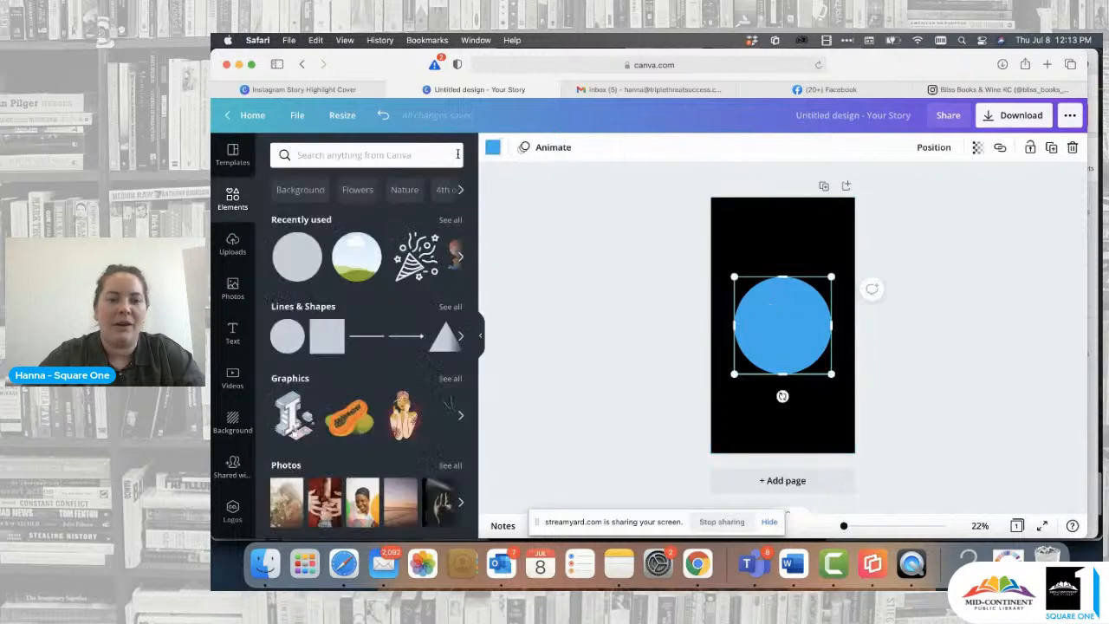
left_click(492, 148)
left_click(349, 290)
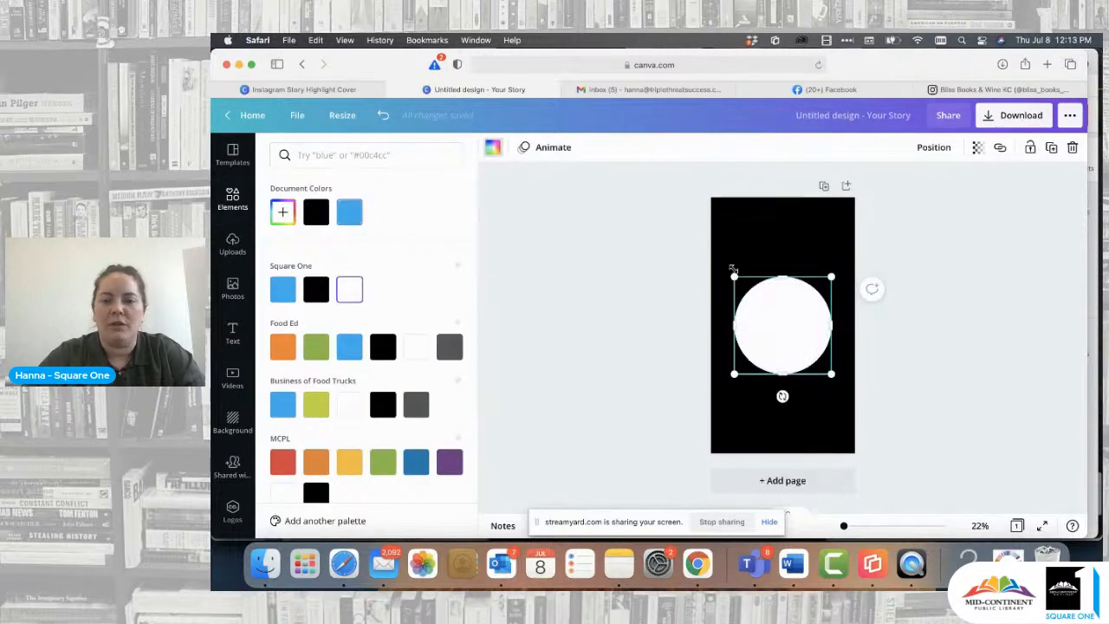
left_click(787, 235)
left_click(767, 414)
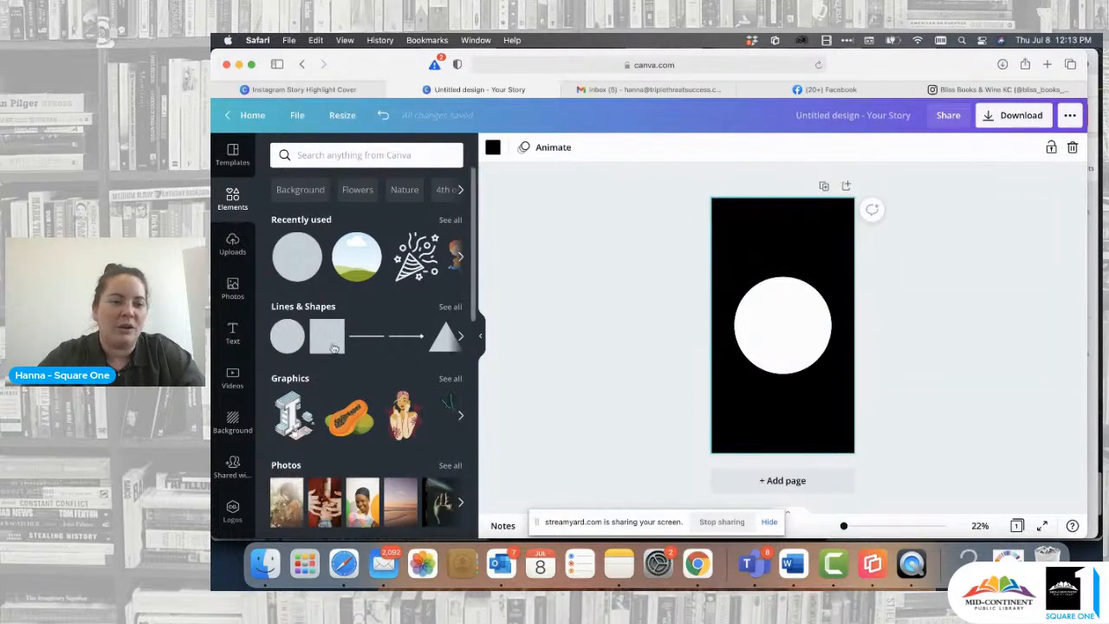
- Search the elements library for "love" graphics and place a small solid red heart in the center of the white circle
scroll(325, 346, "down", 1)
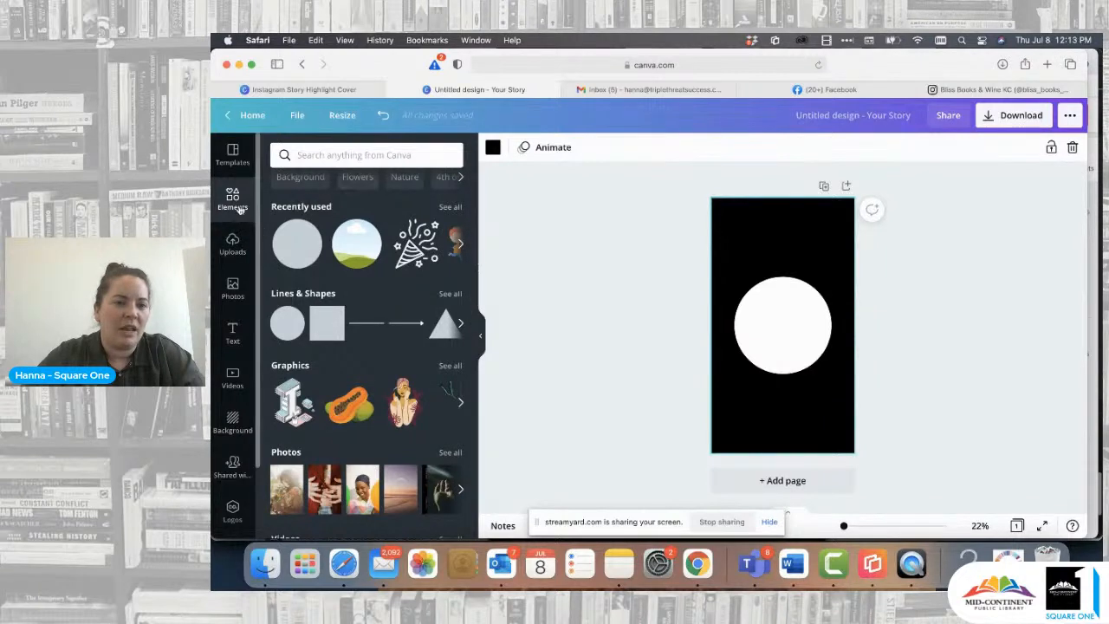
left_click(335, 156)
type("love")
key("Return")
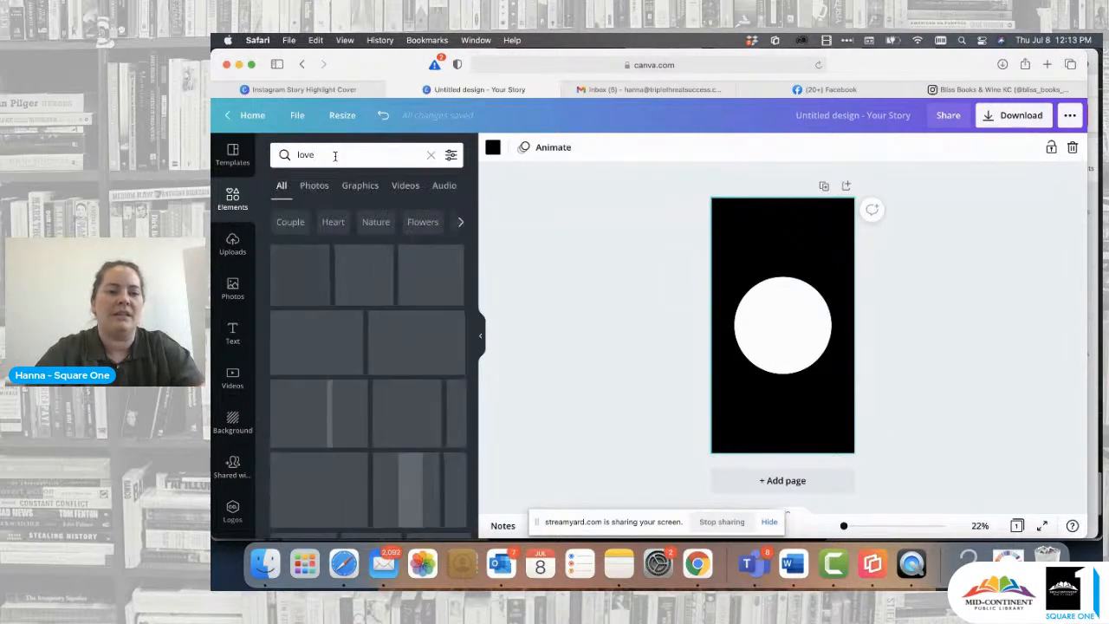
scroll(394, 423, "down", 3)
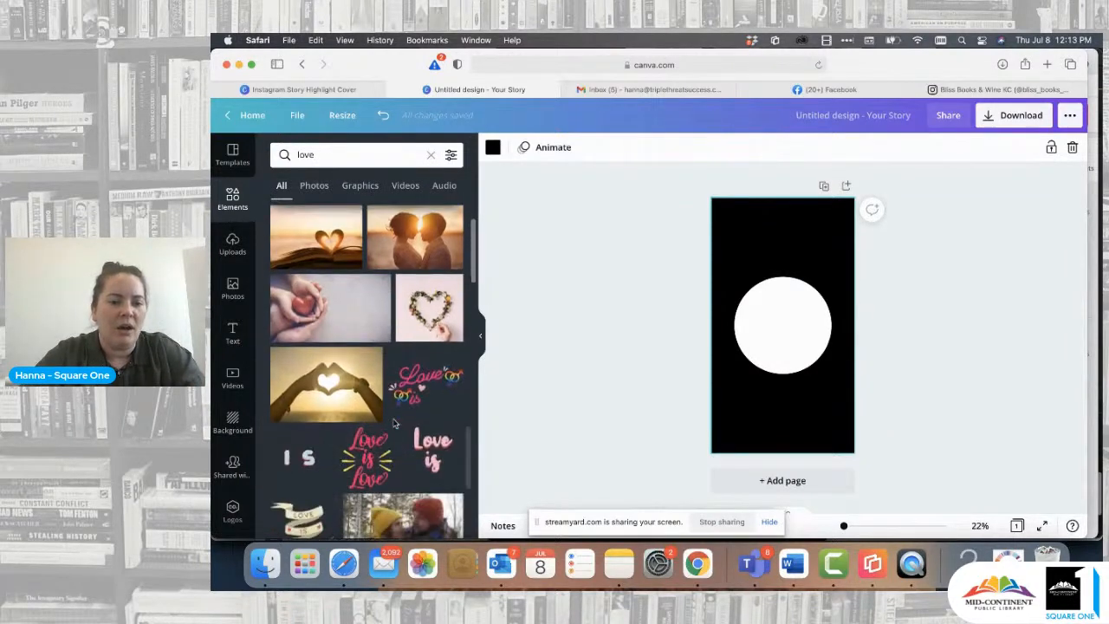
scroll(394, 408, "up", 3)
left_click(360, 185)
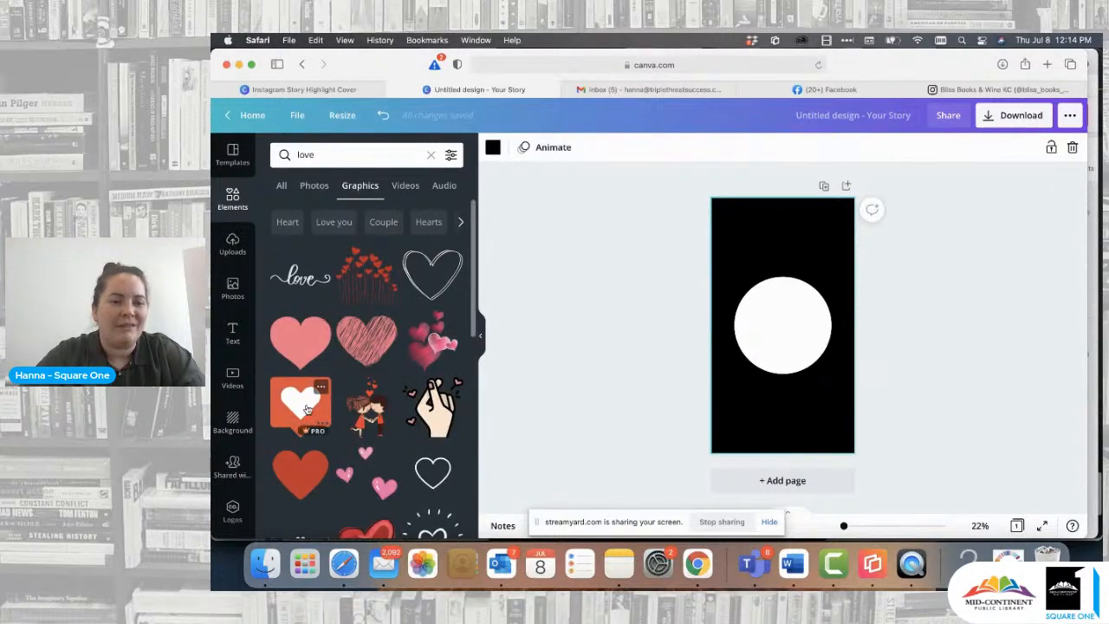
left_click_drag(304, 411, 783, 373)
left_click_drag(808, 300, 782, 323)
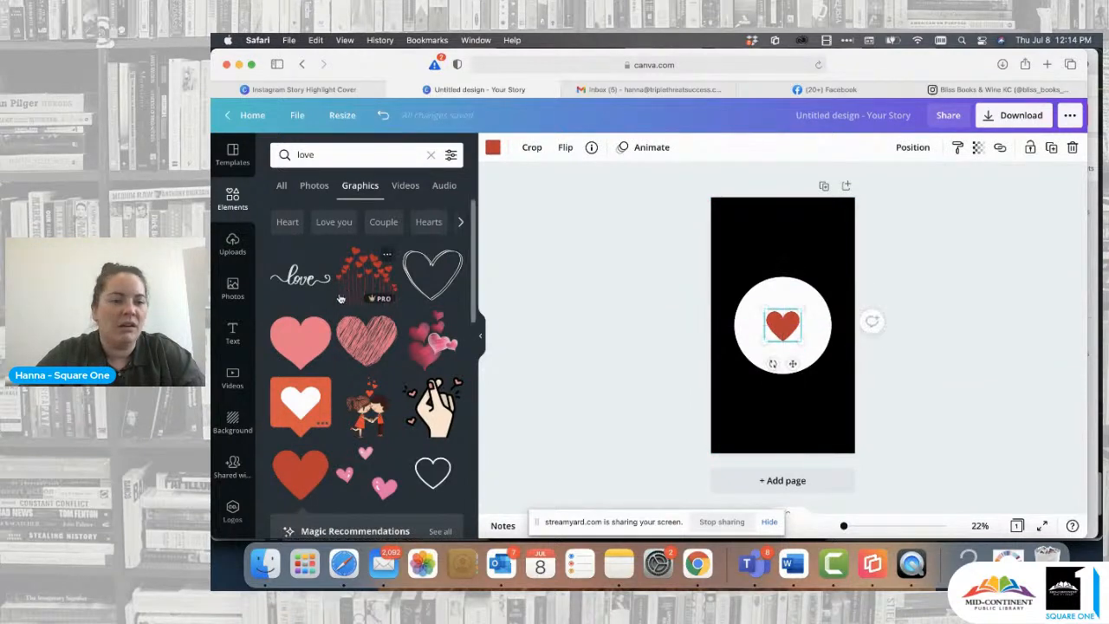
- Add a heading reading "I" above the heart, enlarged to size 129 and set in the Waffle Slab font
left_click(234, 331)
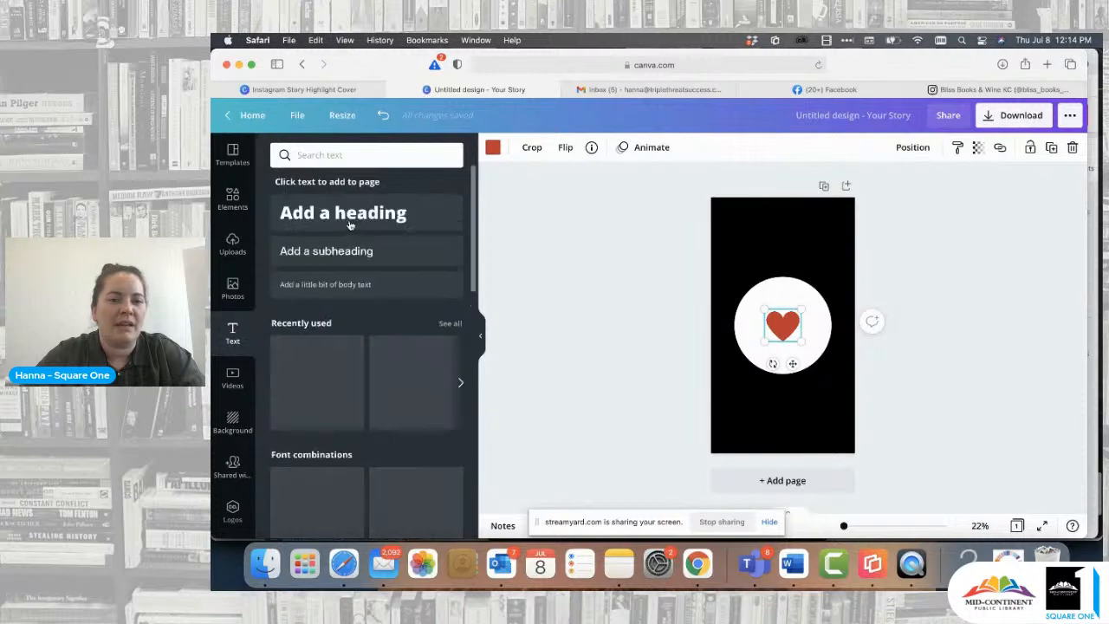
left_click(366, 215)
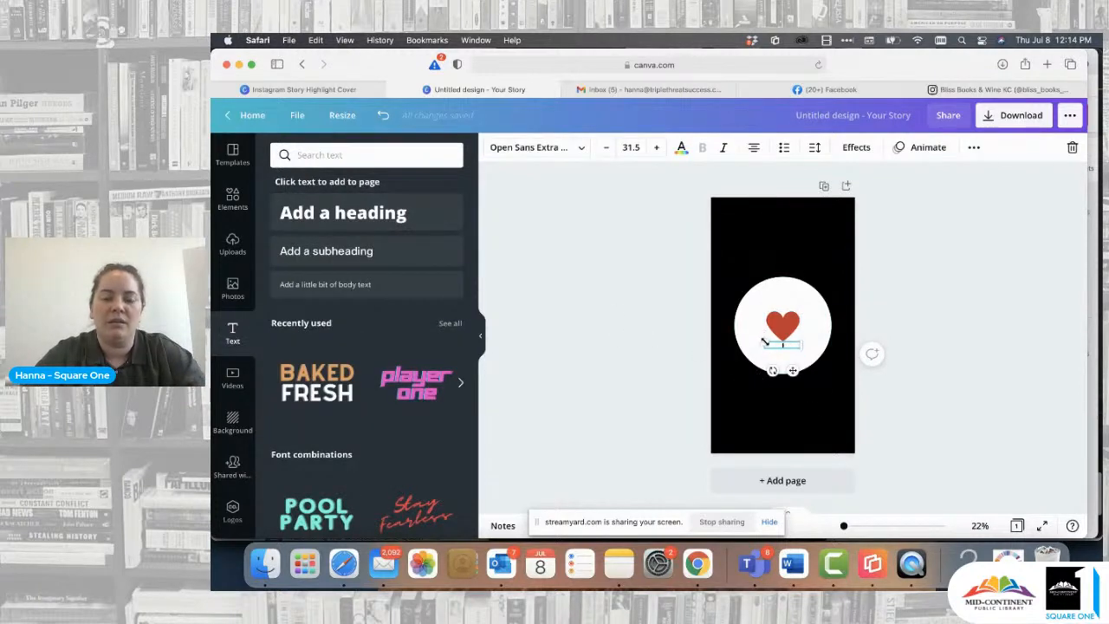
left_click_drag(765, 341, 651, 320)
left_click(631, 373)
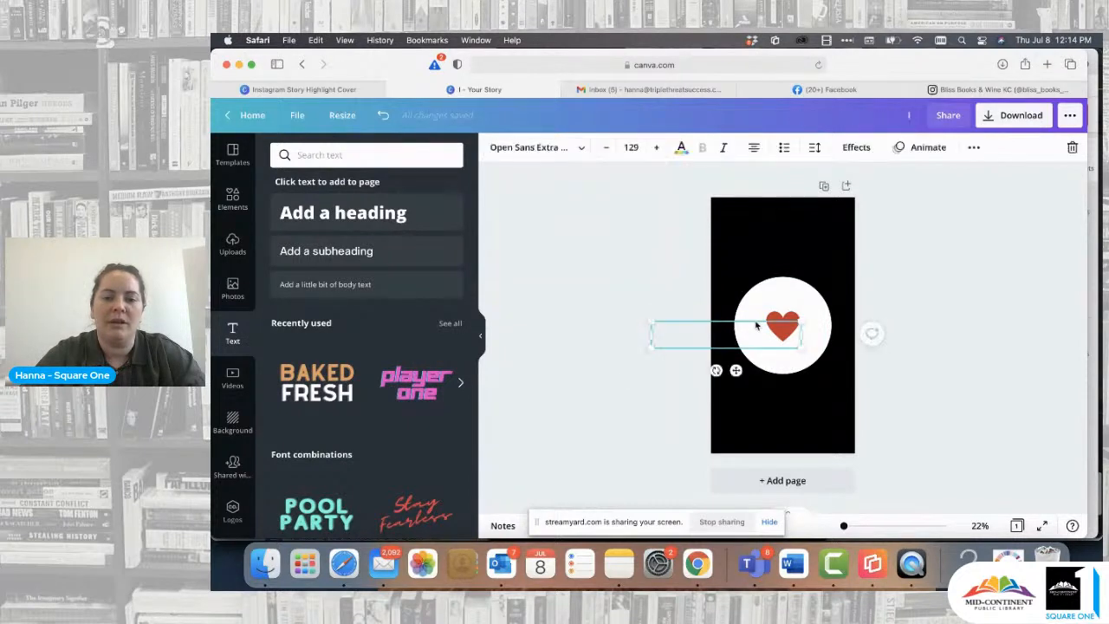
left_click_drag(728, 335, 786, 296)
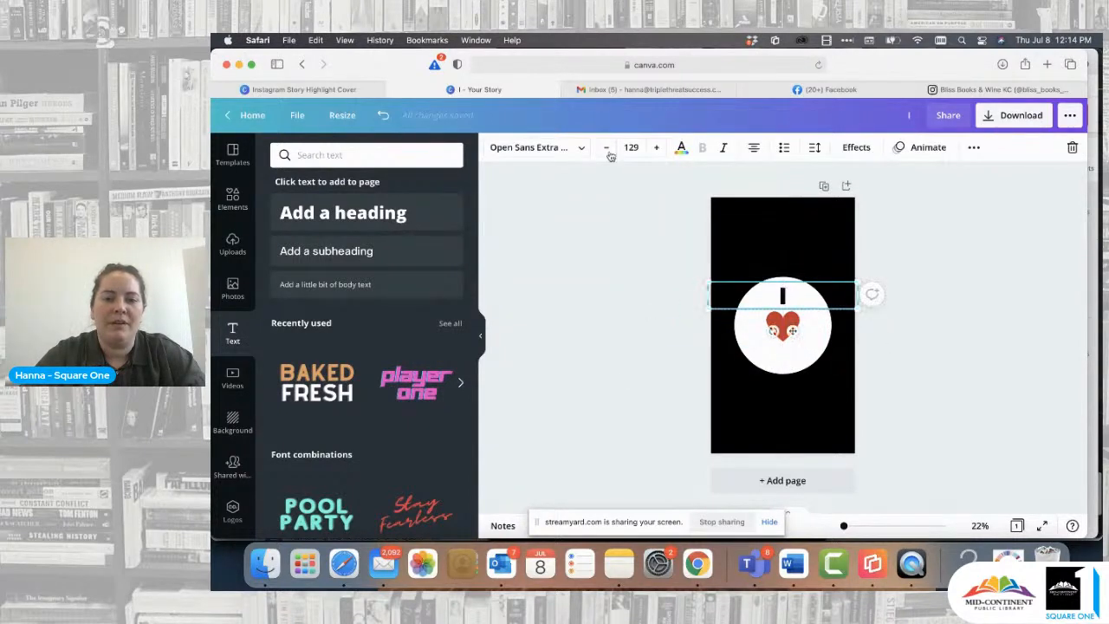
left_click(579, 149)
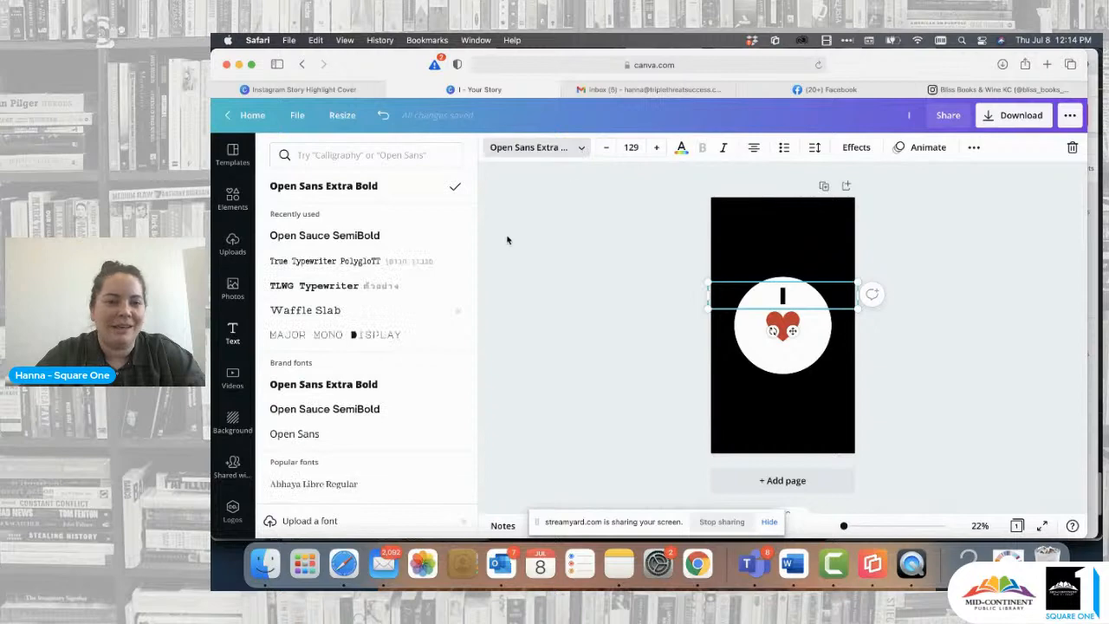
left_click(325, 312)
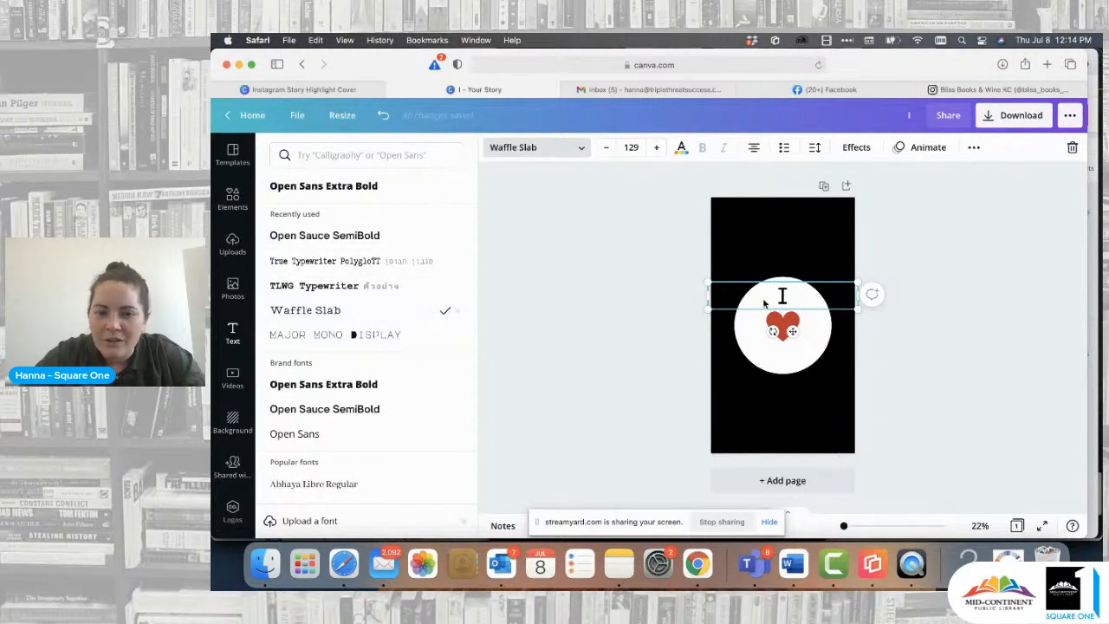
- Place a copy of the "I" text below the heart, enlarge it to size 176 and change it to "KC"
left_click_drag(857, 295, 788, 353)
left_click(654, 335)
left_click(974, 147)
double_click(789, 352)
type("KC")
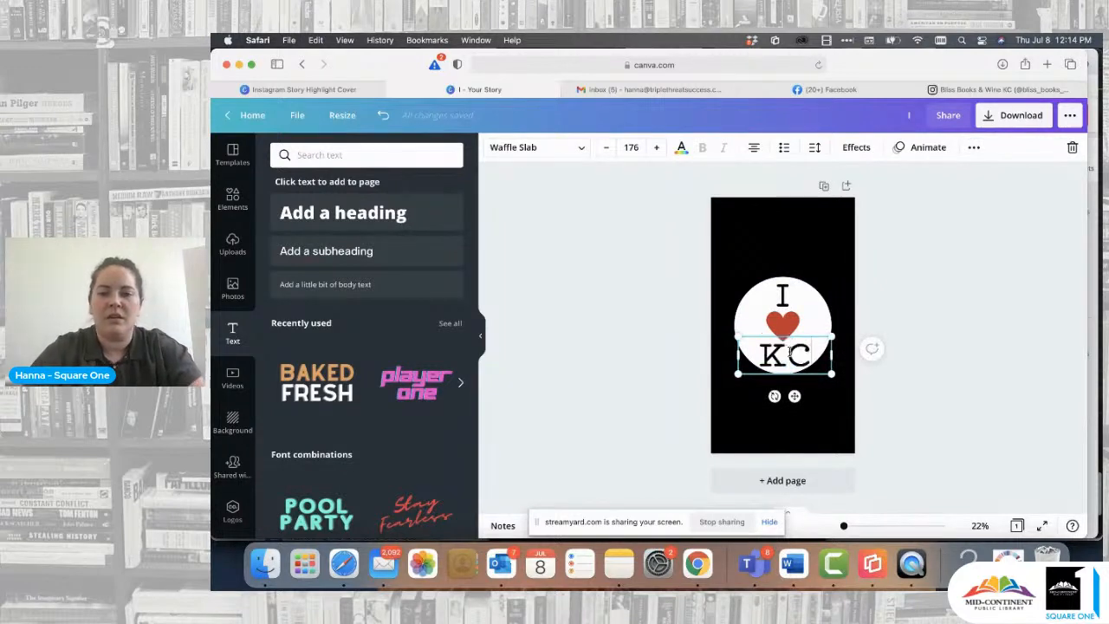
- Shrink the "KC" text slightly and center it below the heart so it fits inside the white circle
left_click(884, 329)
left_click(793, 351)
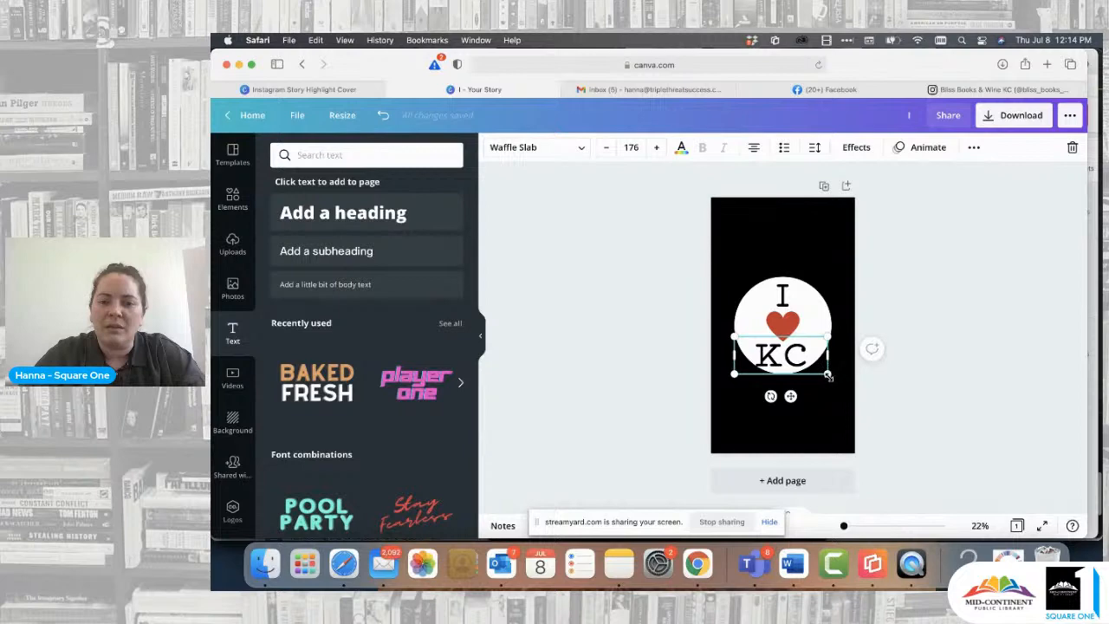
left_click_drag(835, 376, 778, 350)
left_click(785, 325)
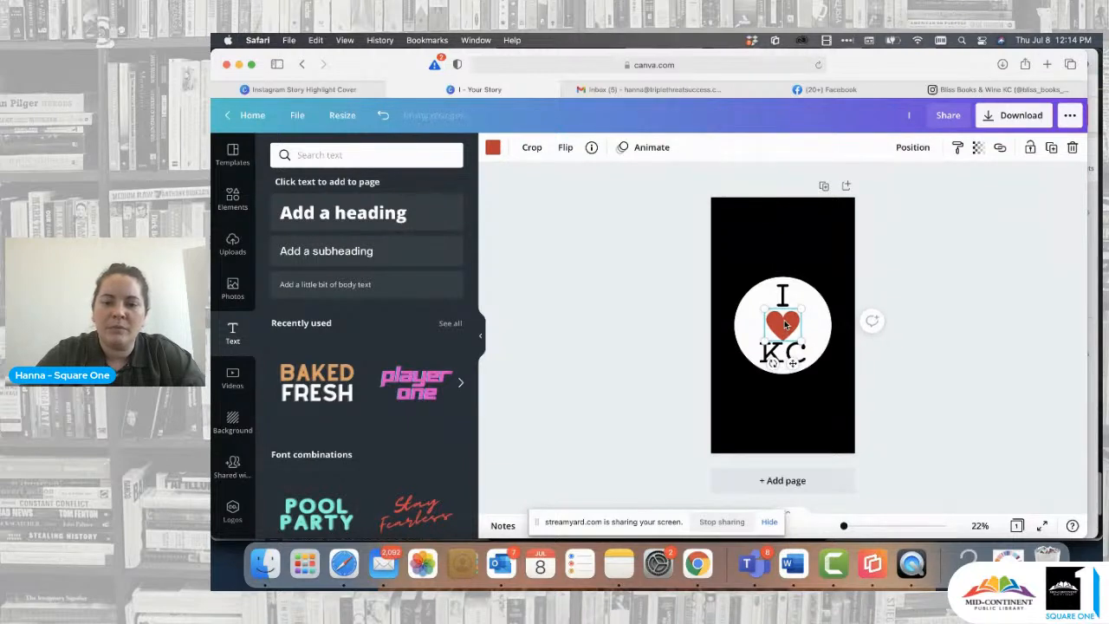
left_click(914, 289)
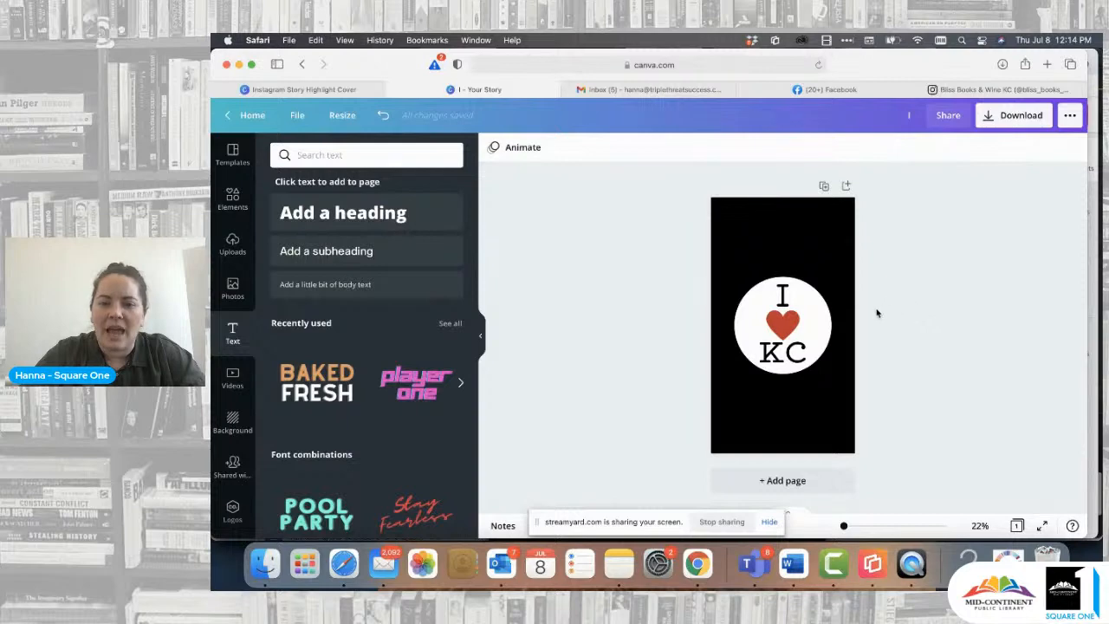
- Download the "I ♥ KC" cover as a PNG and send it from Preview to the iPhone with AirDrop
left_click(1021, 123)
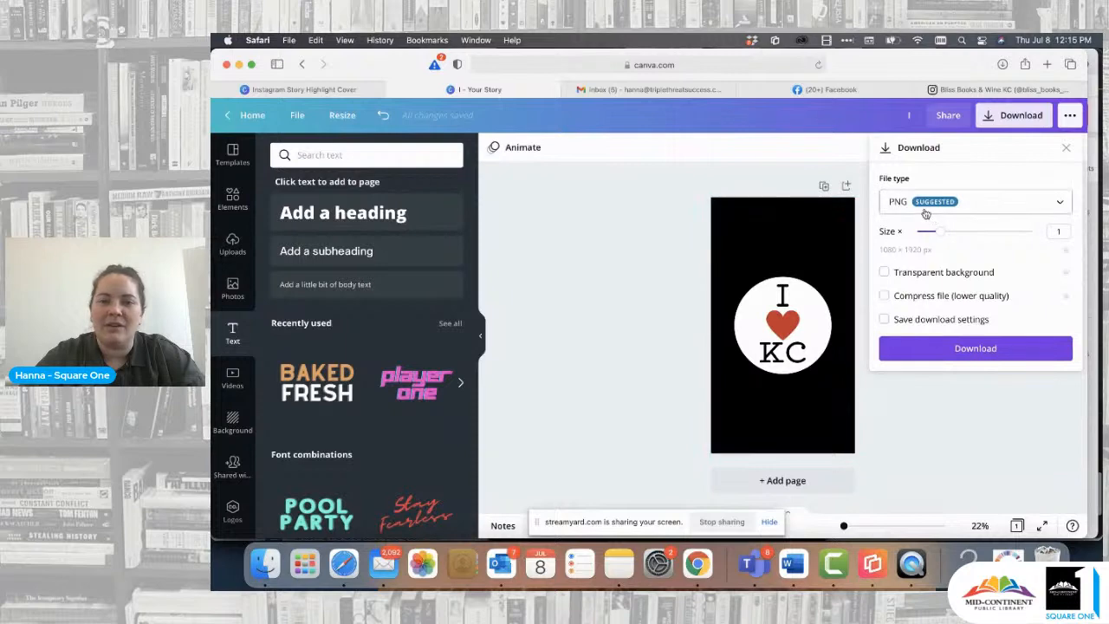
left_click(999, 351)
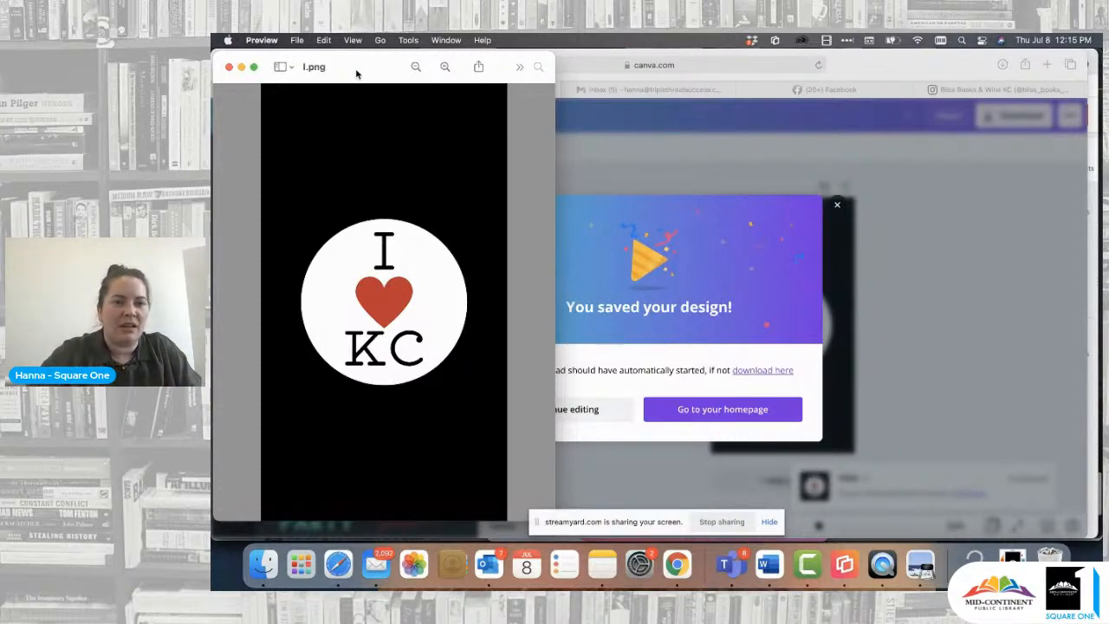
left_click(520, 68)
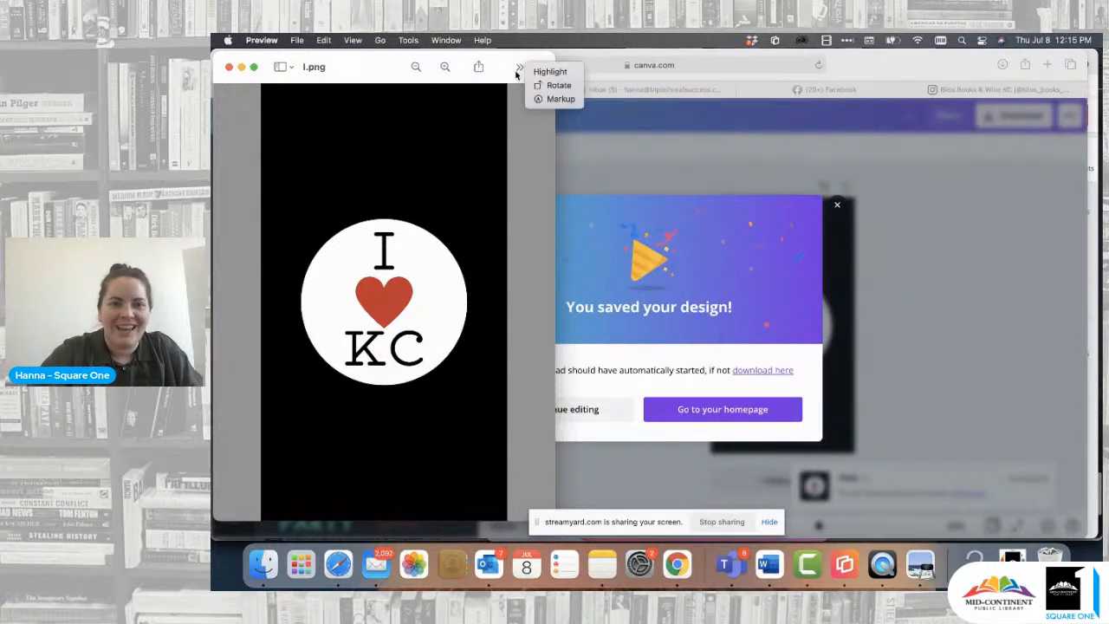
left_click(518, 71)
left_click(480, 69)
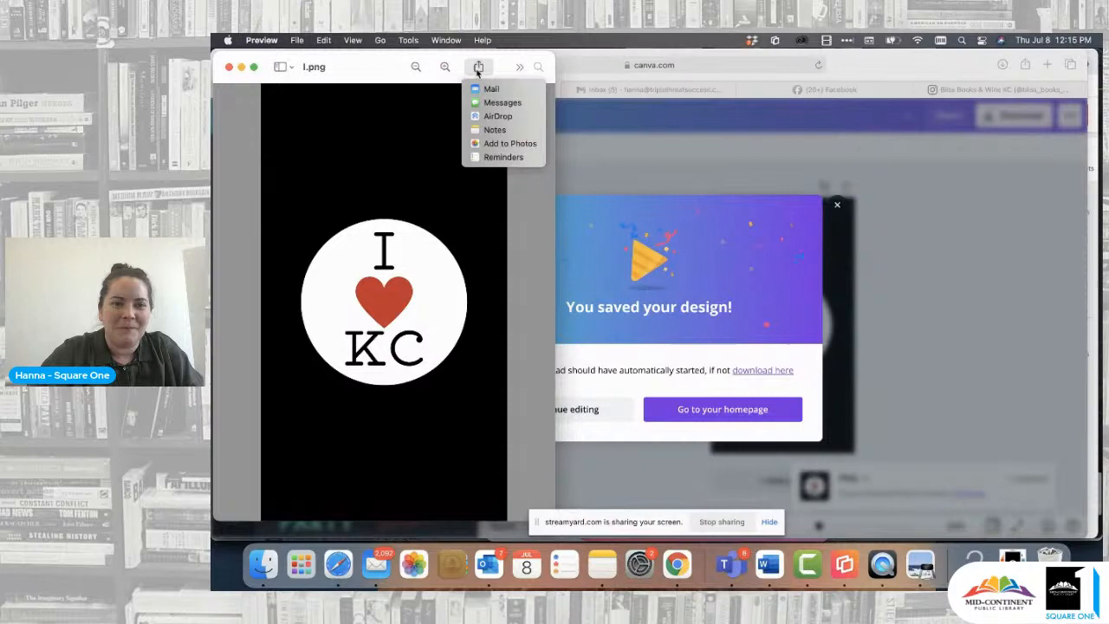
left_click(497, 118)
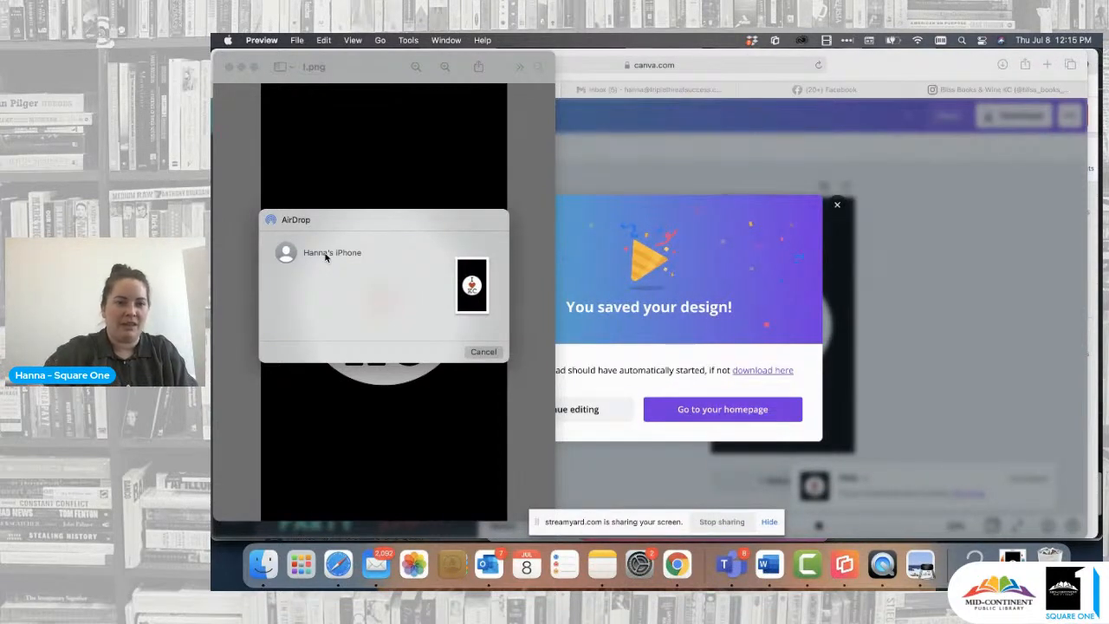
left_click(326, 256)
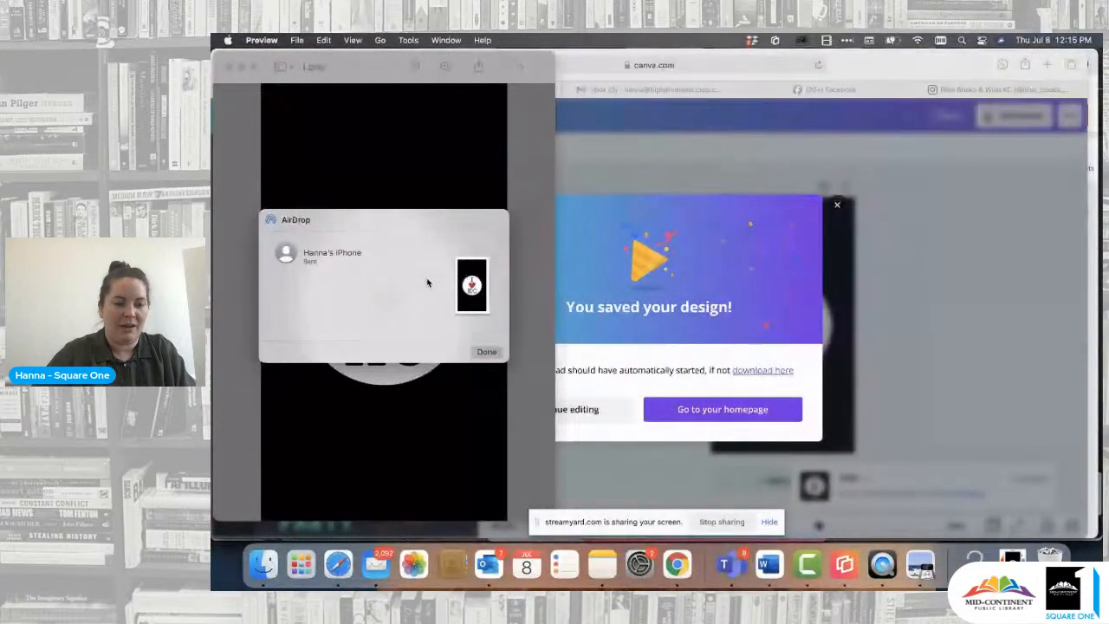
left_click(496, 354)
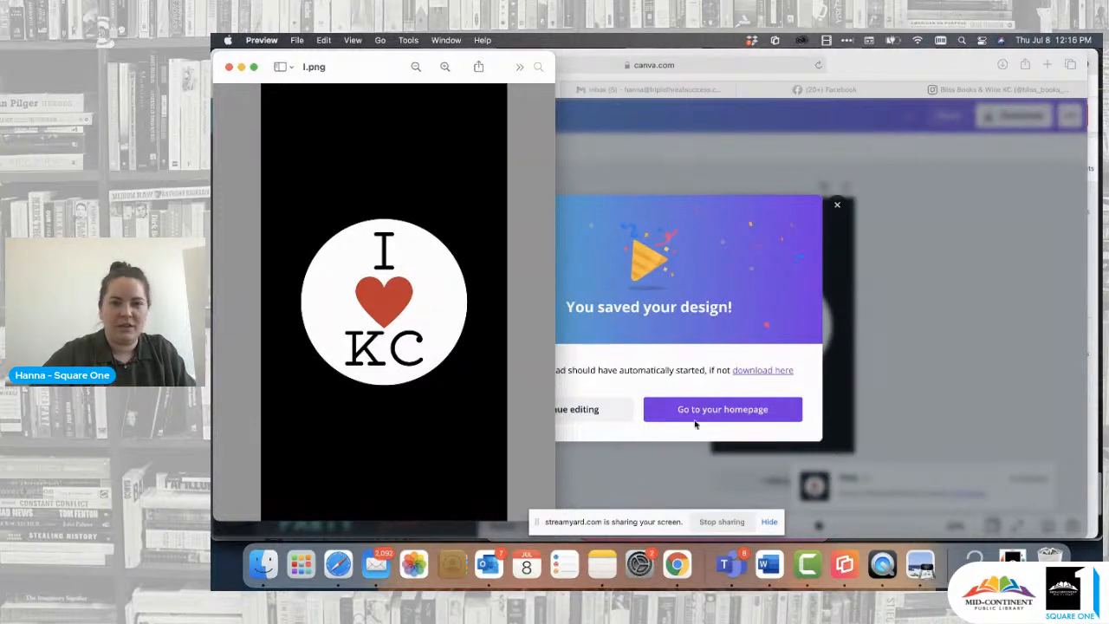
- Switch to the QuickTime Movie Recording window to view the phone's screen
key("ctrl+Up")
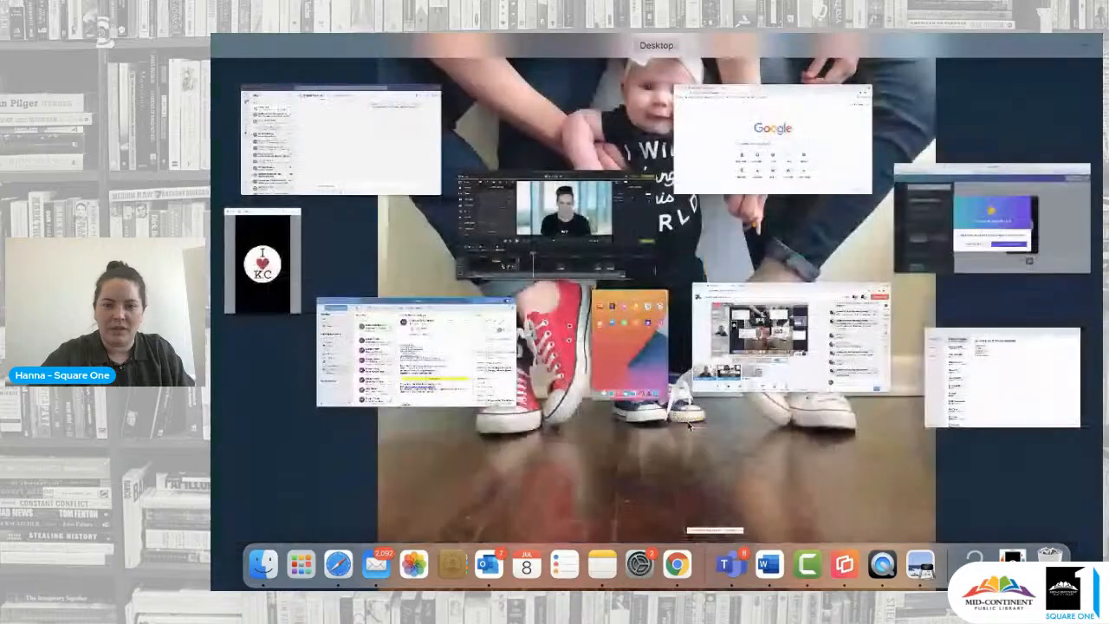
left_click(291, 249)
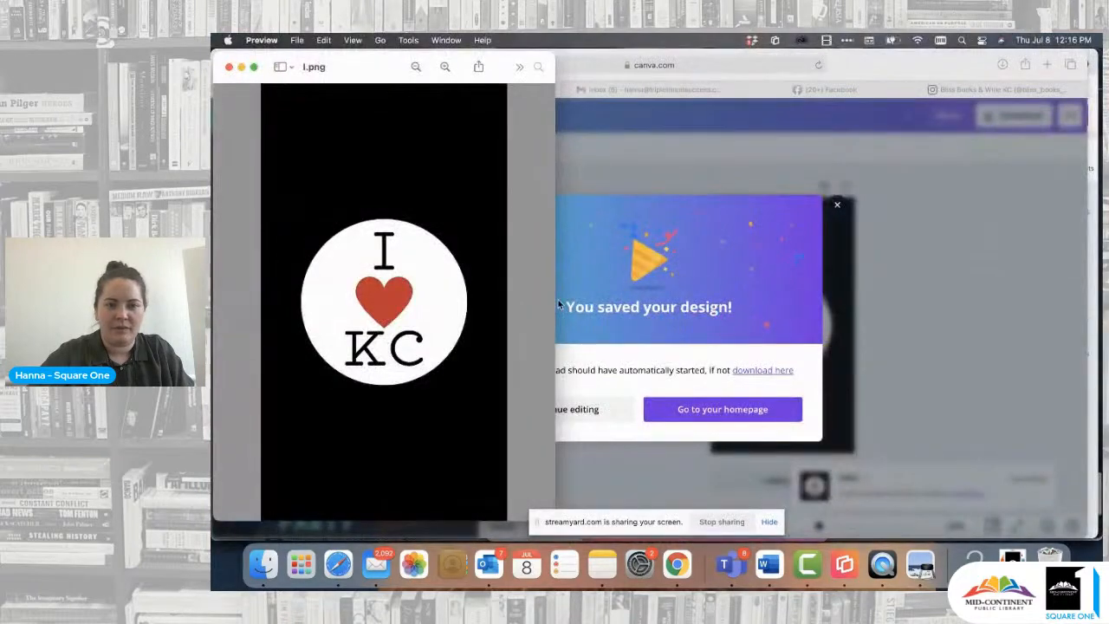
key("ctrl+Up")
left_click(649, 351)
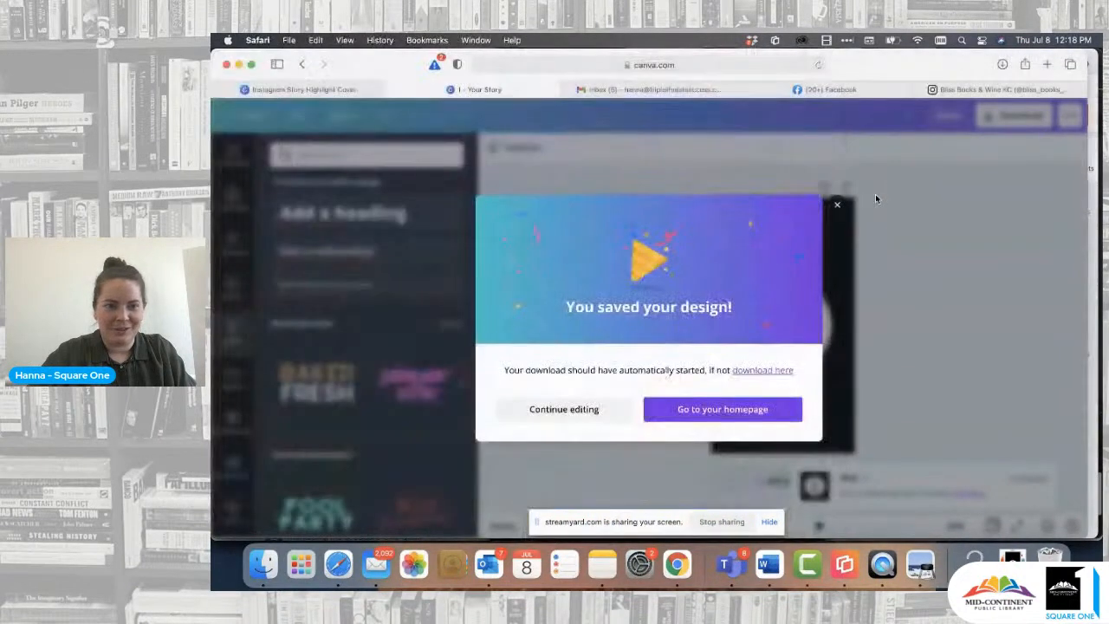
- Return to the story design in Canva, dismiss the saved-design message and duplicate the page
left_click(875, 193)
left_click(345, 89)
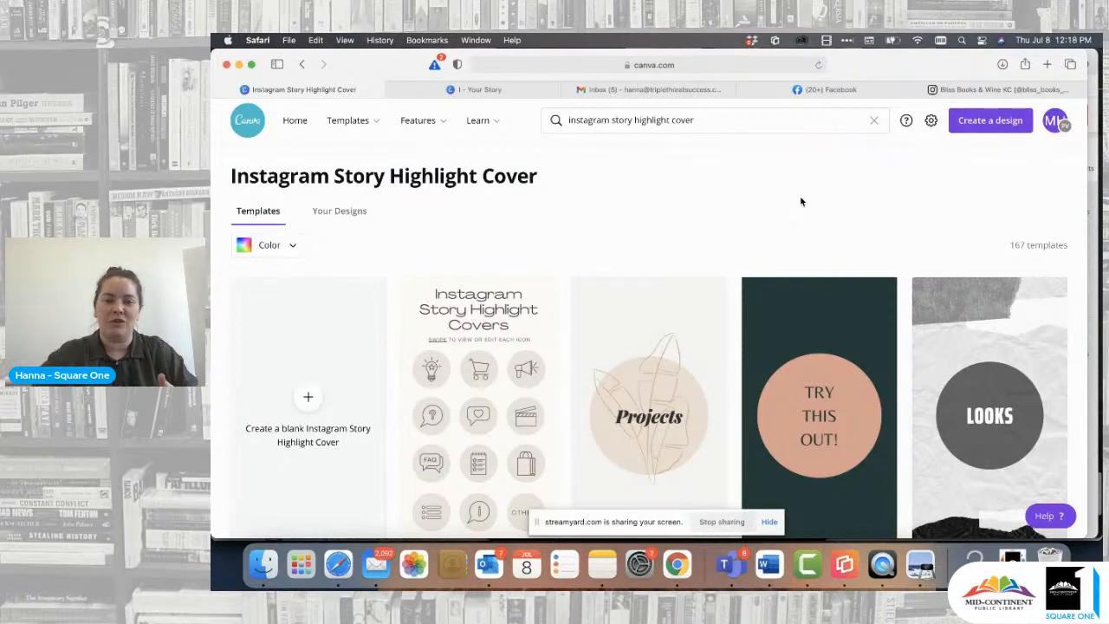
left_click(517, 94)
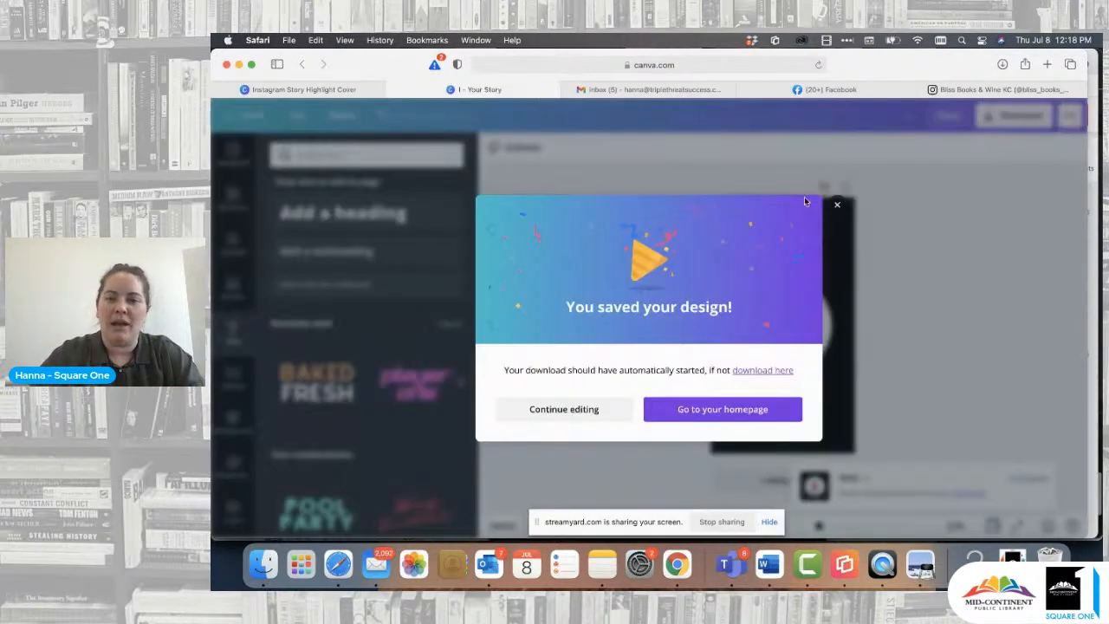
left_click(837, 205)
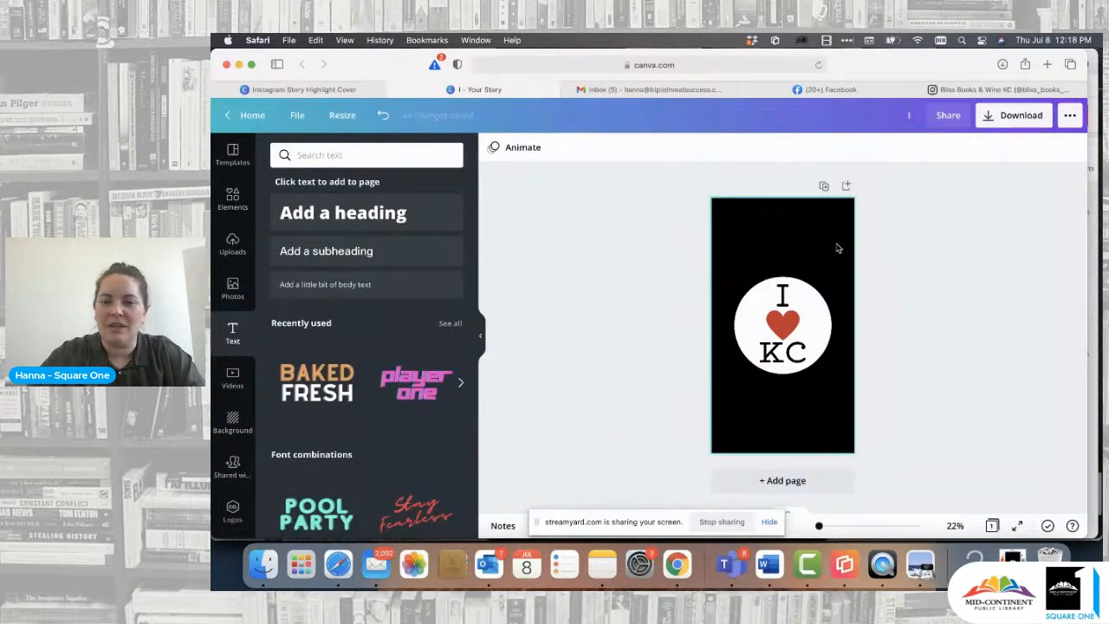
left_click(825, 189)
- Recolor the heart on page 1 to the blue of the Square One palette
scroll(805, 316, "up", 2)
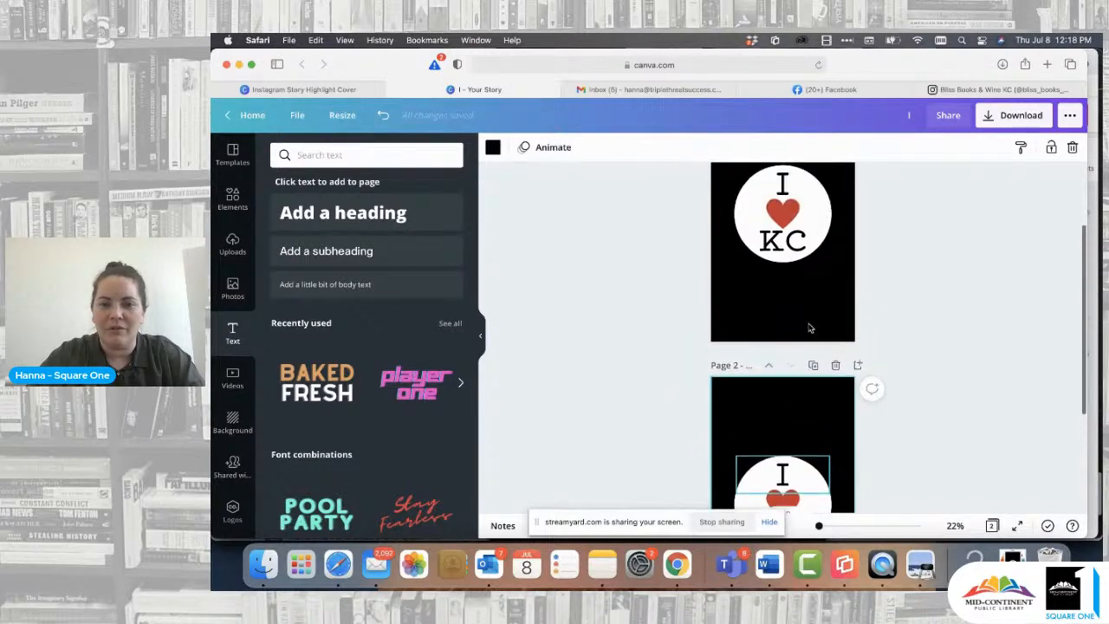
left_click(788, 229)
left_click(782, 210)
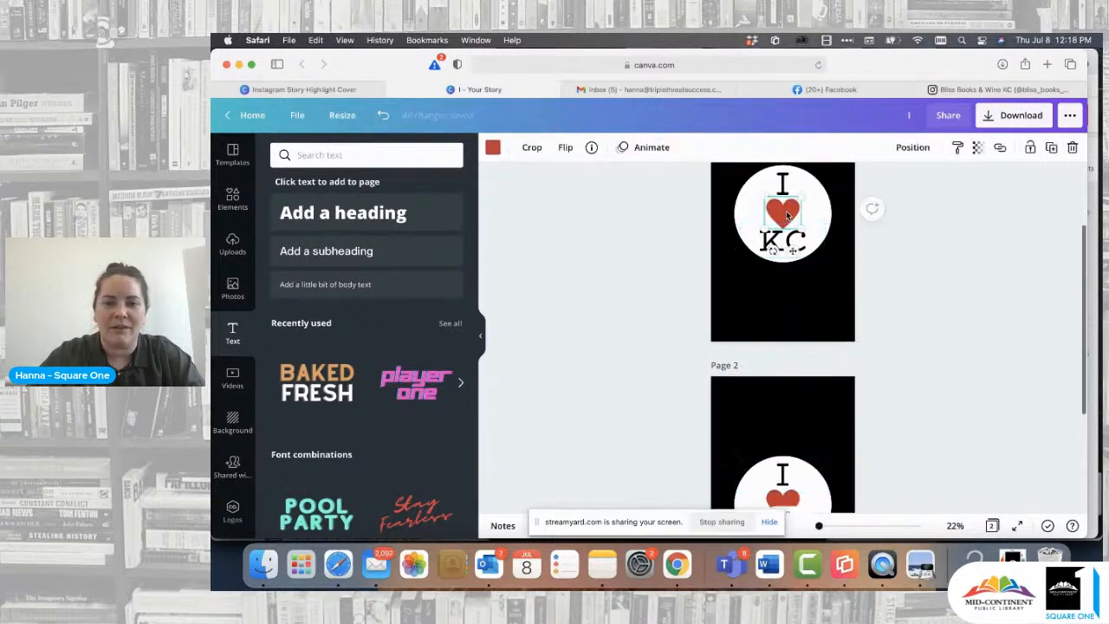
left_click(493, 147)
left_click(284, 290)
left_click(563, 264)
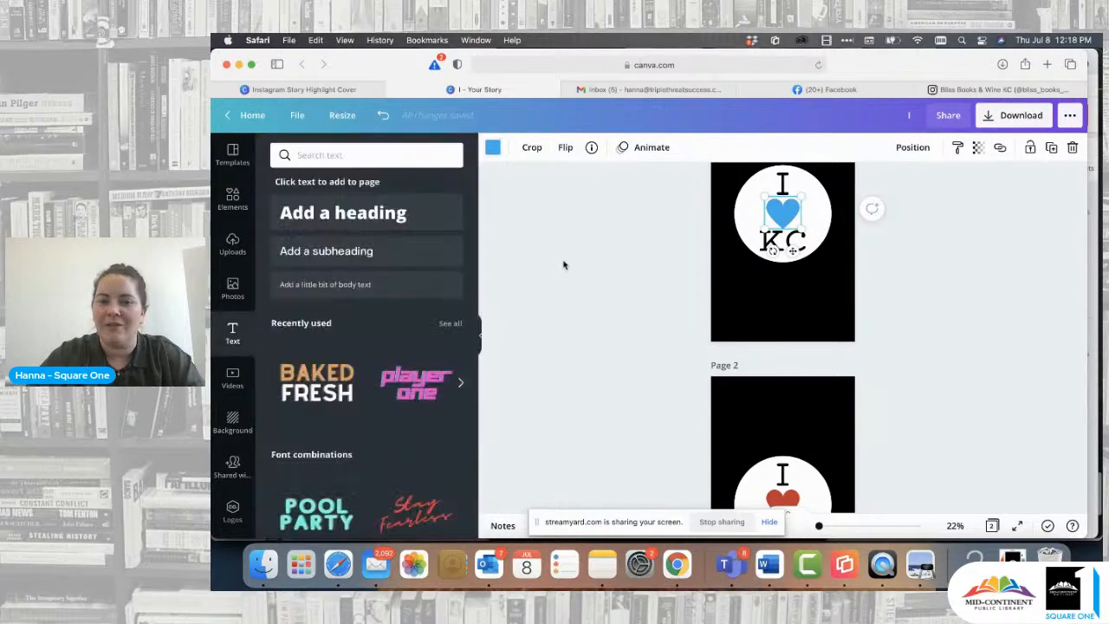
scroll(857, 293, "up", 2)
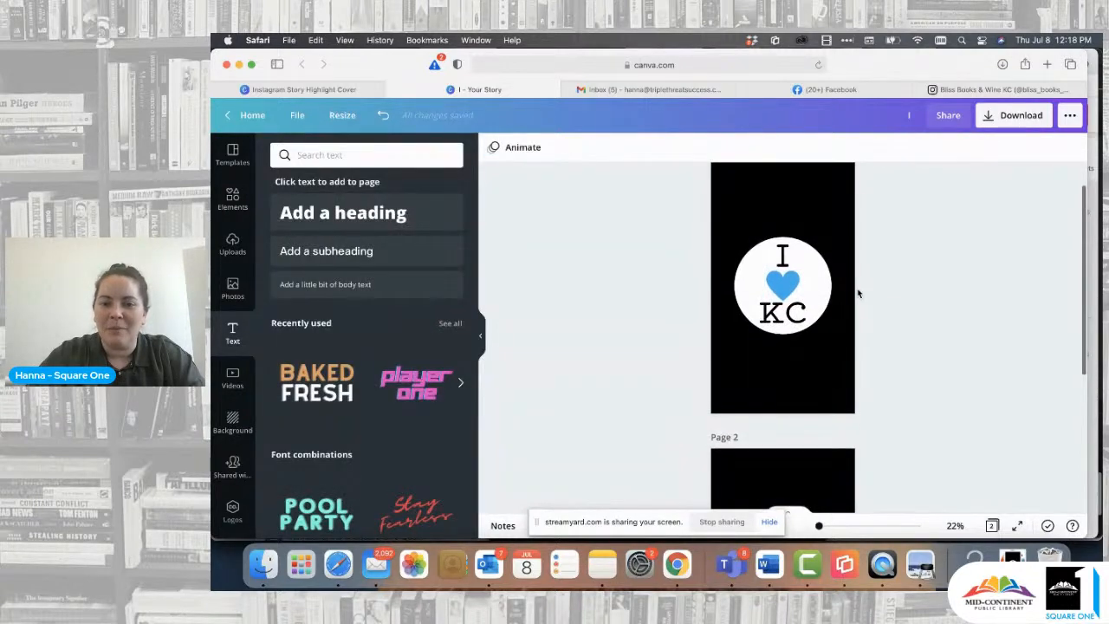
- Delete the "I" text, the heart and the "KC" text from page 2, leaving only the white circle
scroll(858, 293, "down", 5)
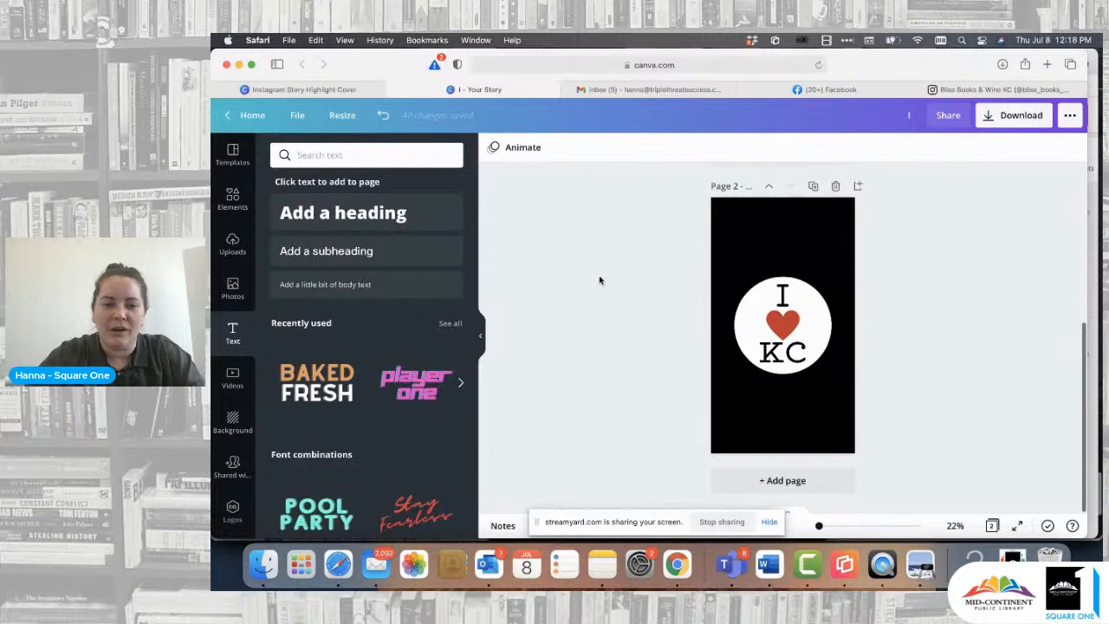
left_click(784, 297)
key("BackSpace")
left_click(782, 325)
key("BackSpace")
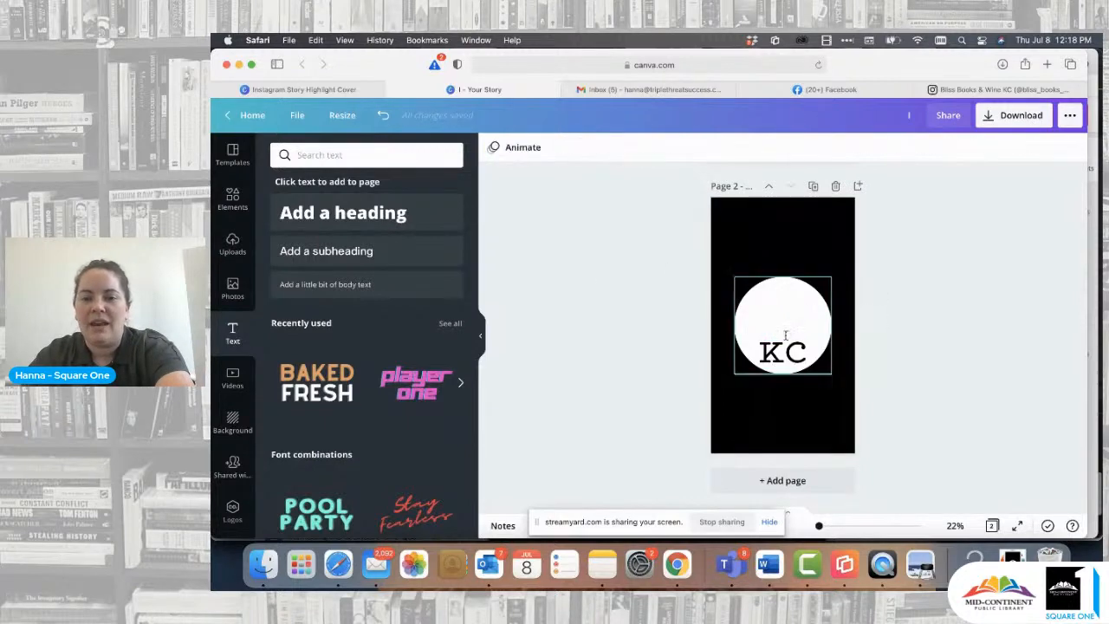
left_click(786, 338)
key("BackSpace")
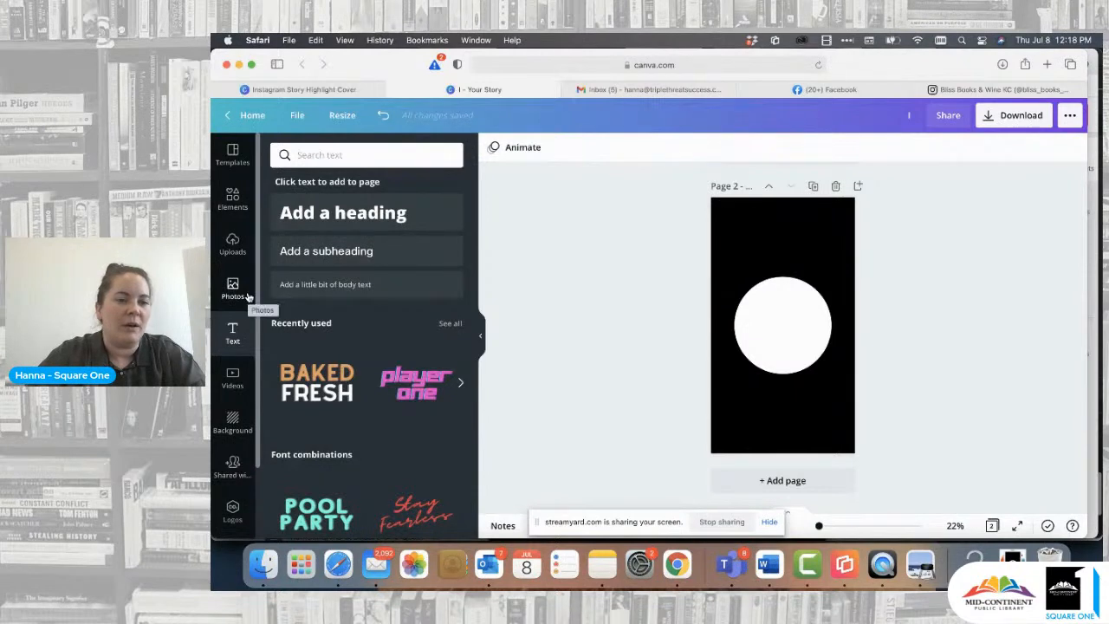
- Search the elements library for "food" and add the plate, fork and spoon graphic to page 2
left_click(237, 206)
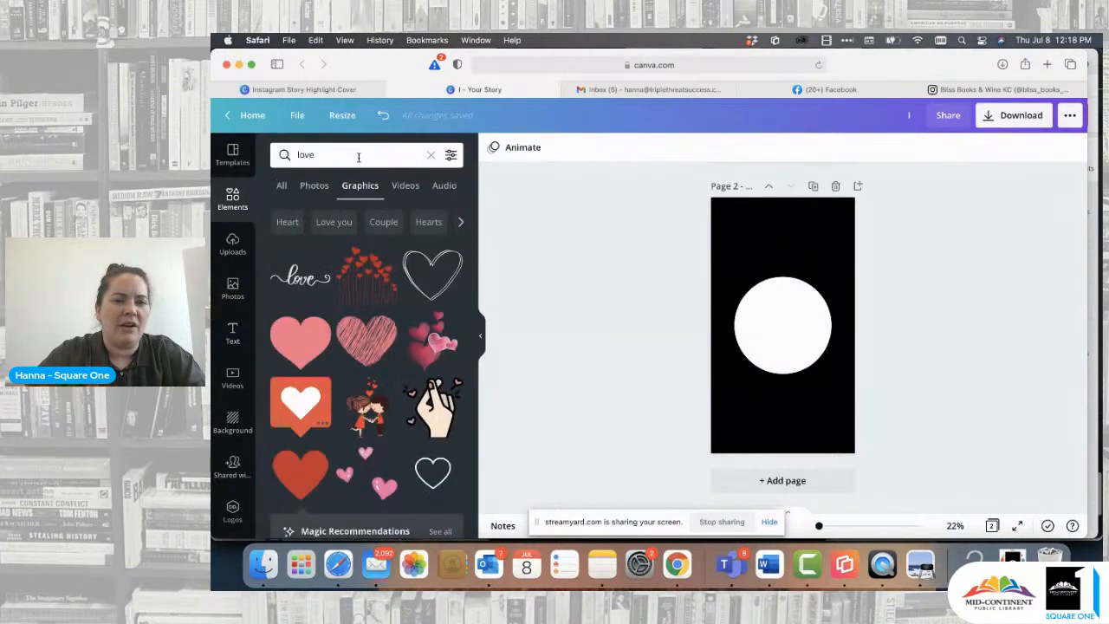
left_click(432, 156)
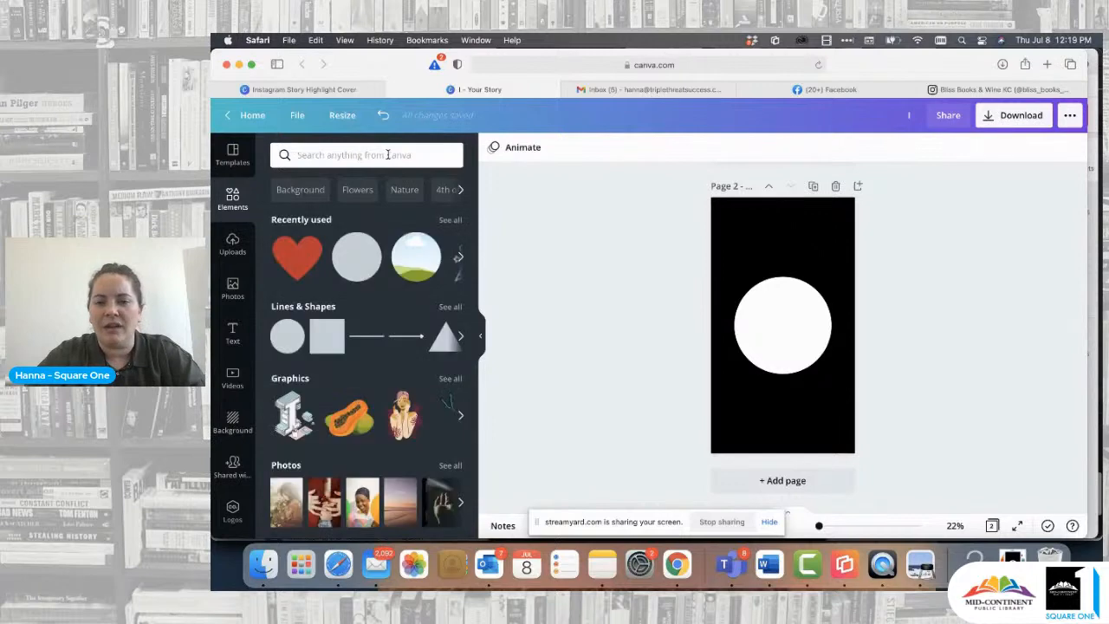
type("food")
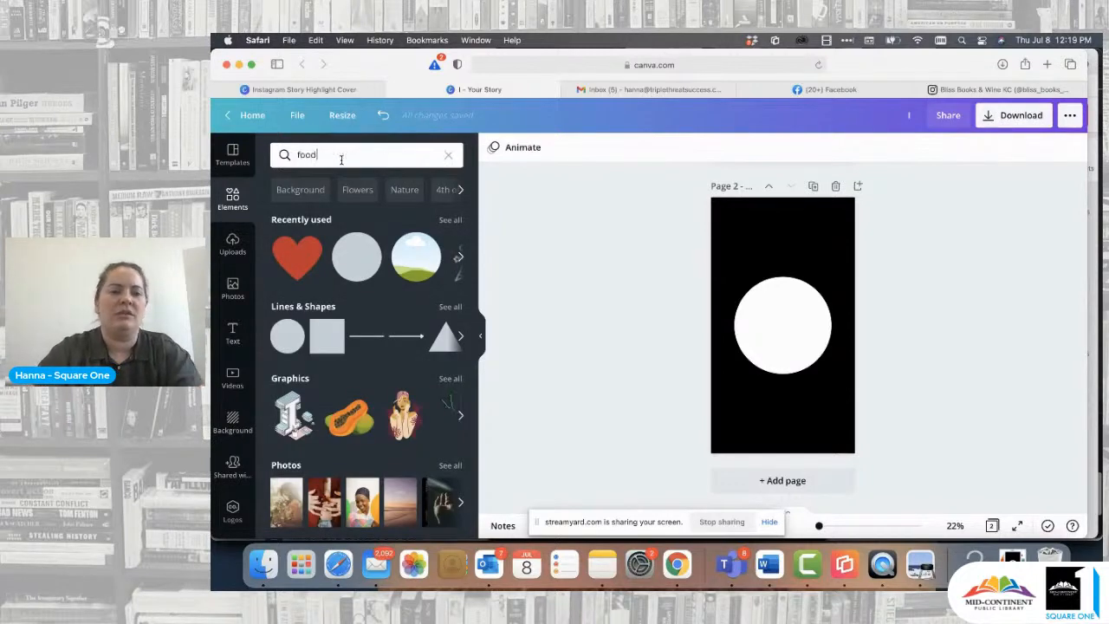
key("Return")
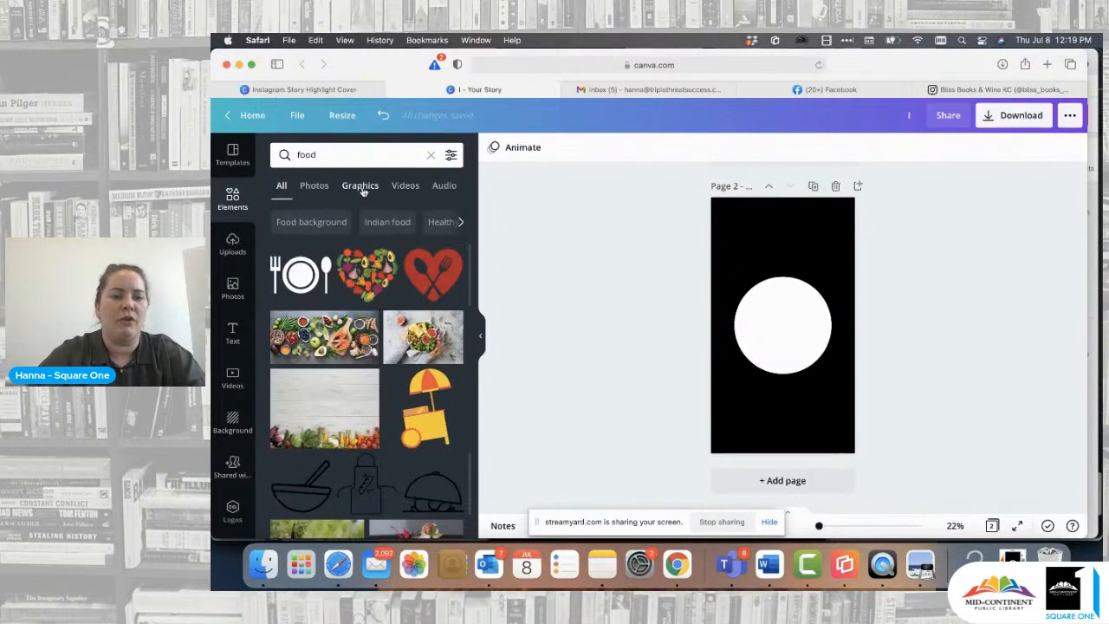
left_click(300, 273)
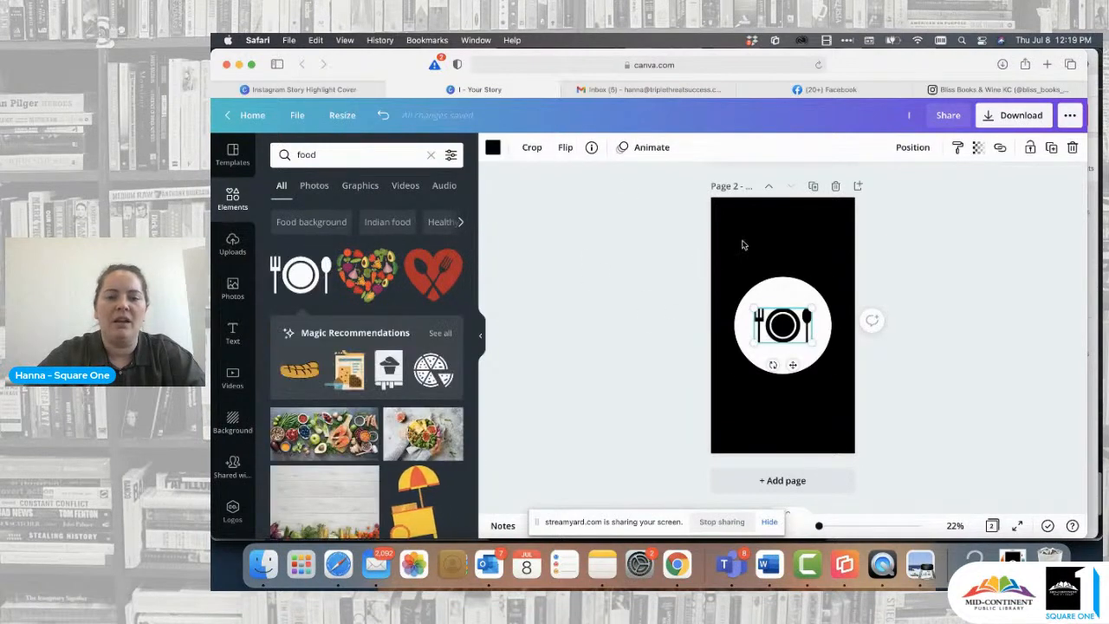
- Recolor the plate and cutlery graphic to the document's blue, then enlarge and center it within the white circle
left_click(492, 148)
left_click(349, 211)
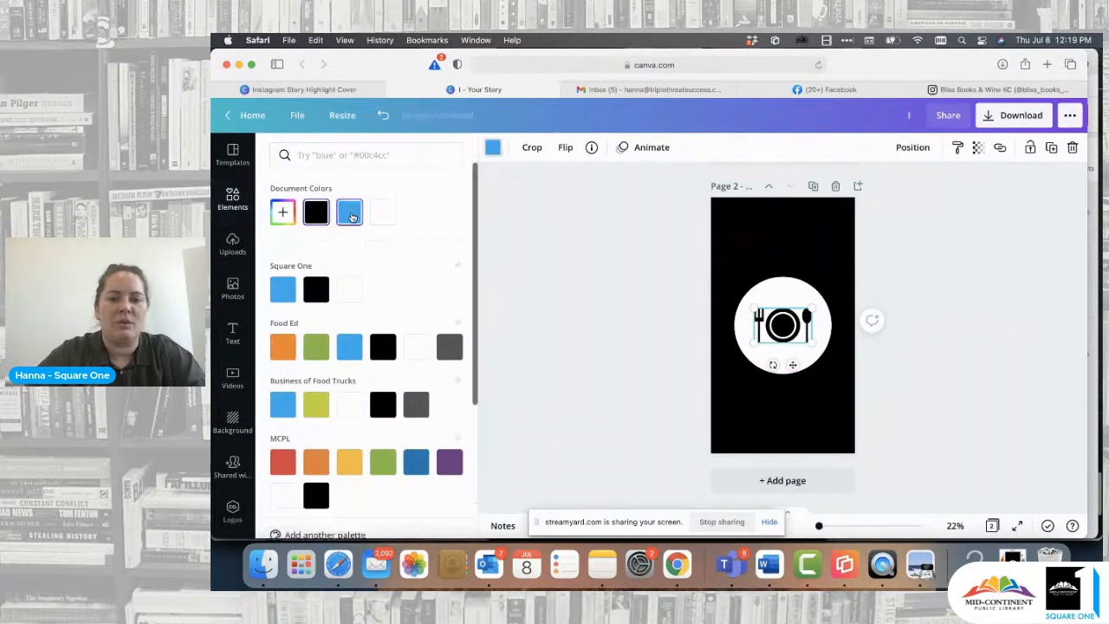
left_click_drag(813, 304, 838, 292)
left_click_drag(794, 321, 783, 327)
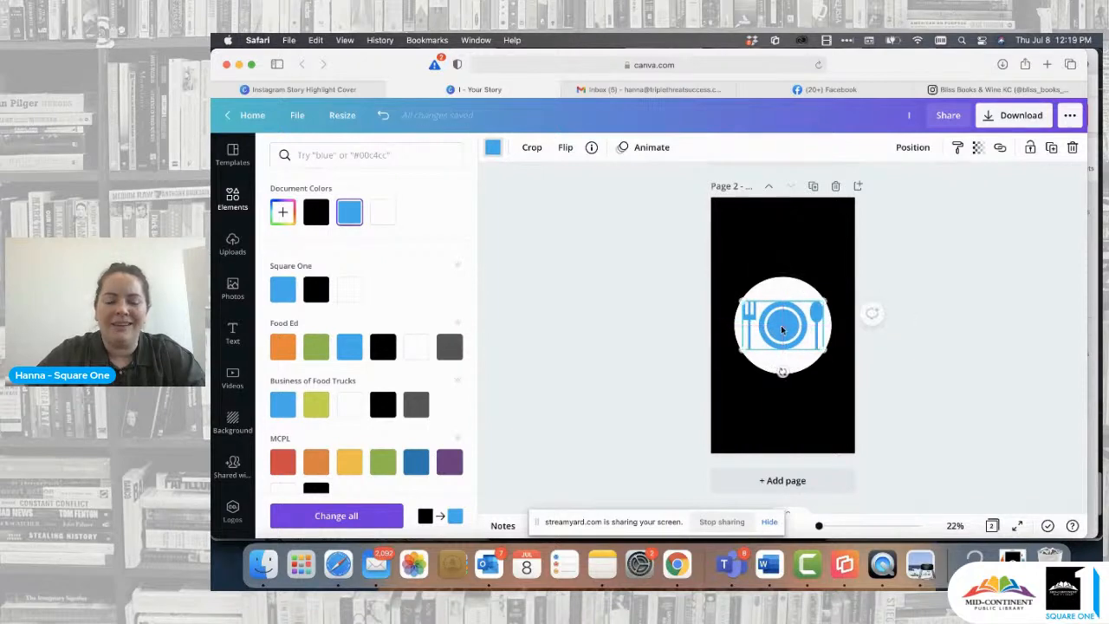
left_click(897, 272)
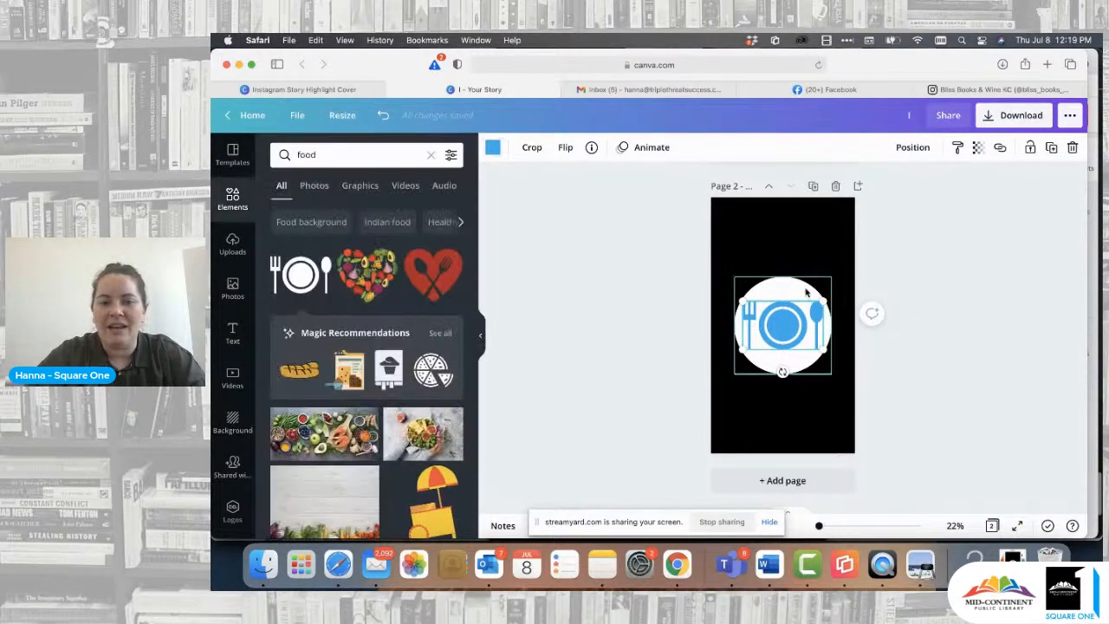
left_click(926, 276)
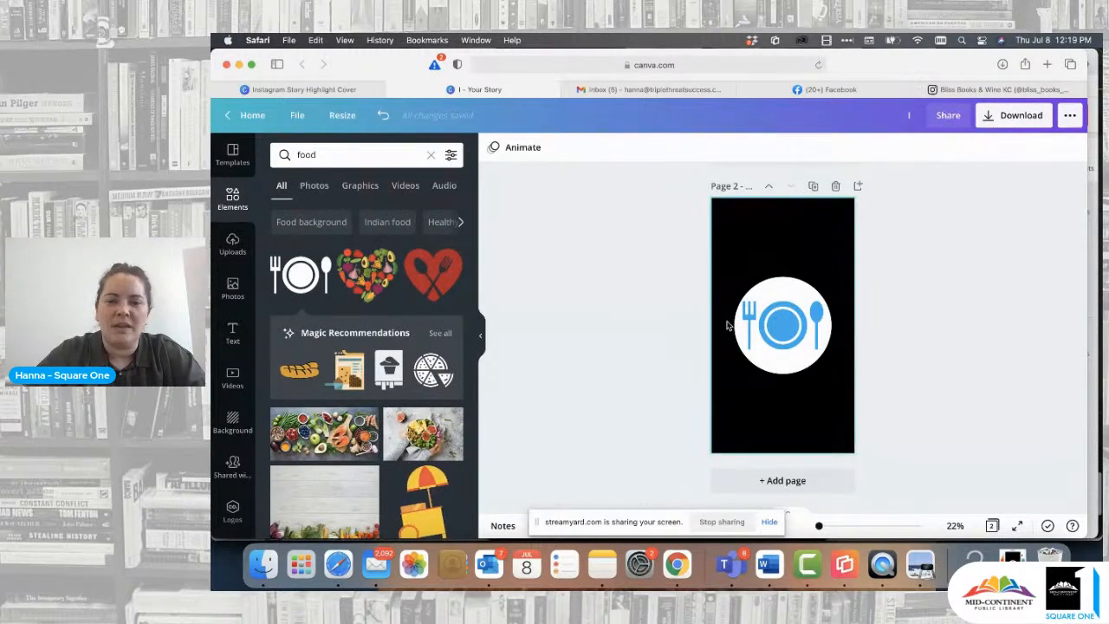
- Look at the story highlights on the Bliss Books & Wine KC Instagram profile, comparing them with the food cover
left_click(979, 90)
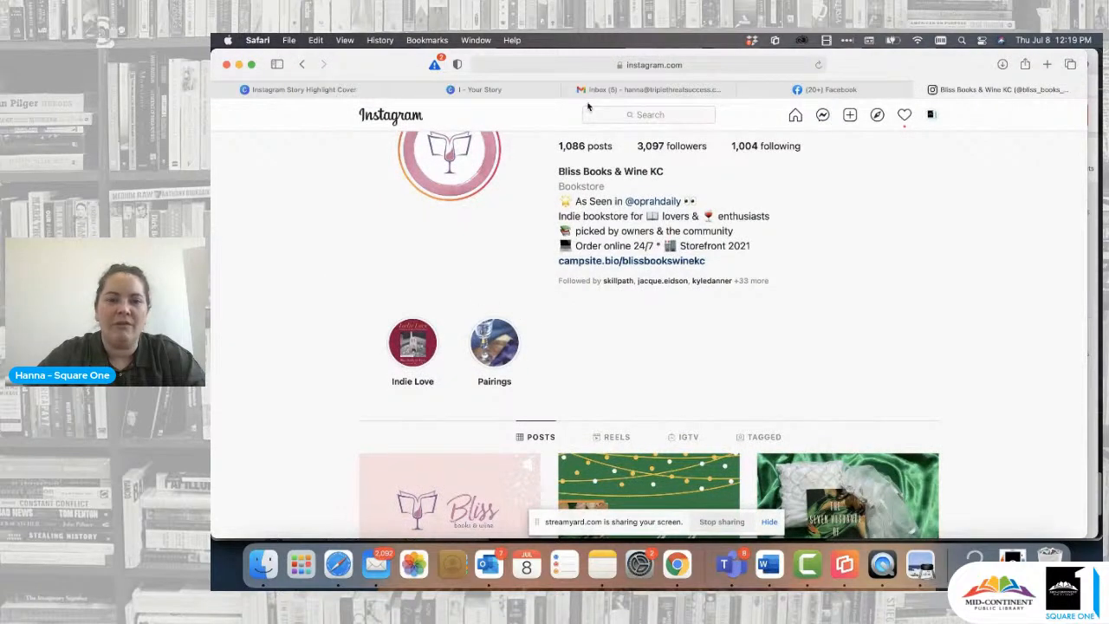
left_click(473, 90)
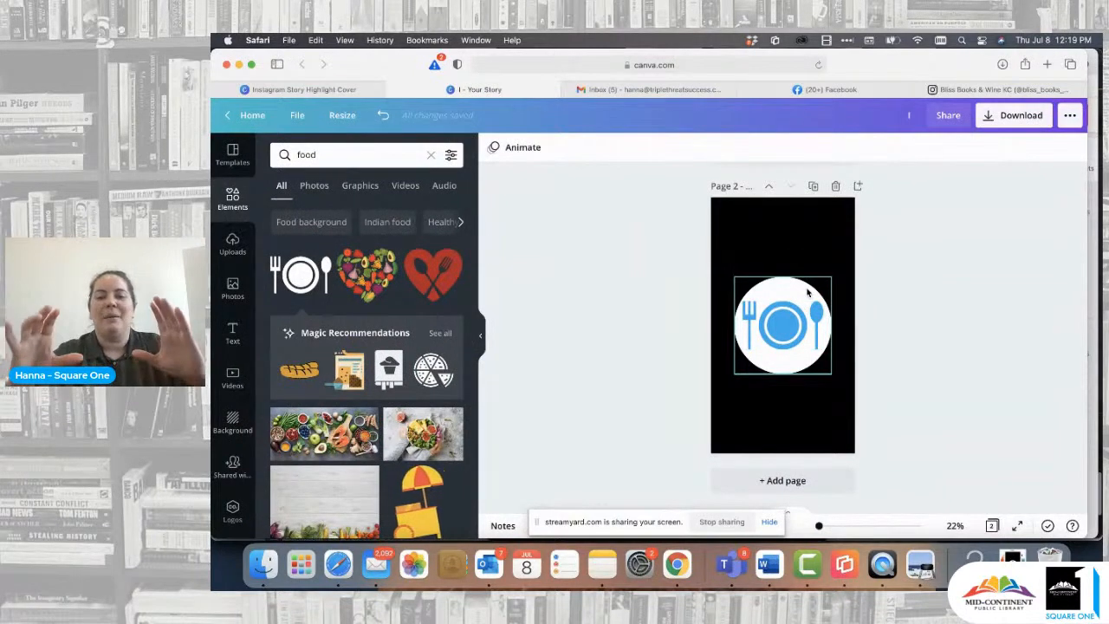
left_click(988, 90)
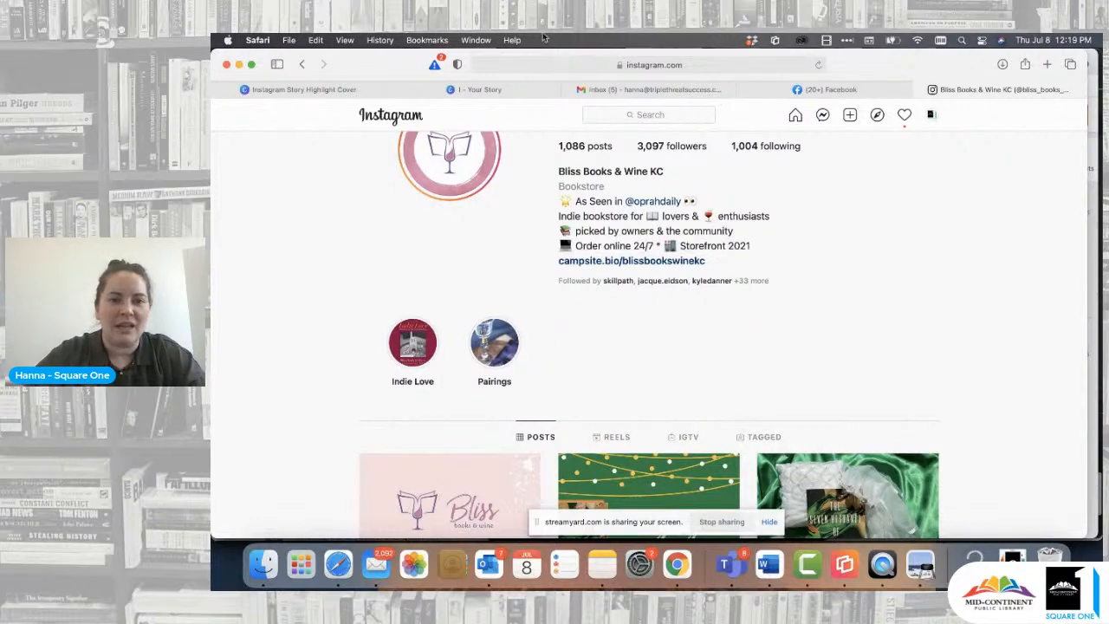
- Return to the Canva story design and download all pages as PNG files
left_click(498, 88)
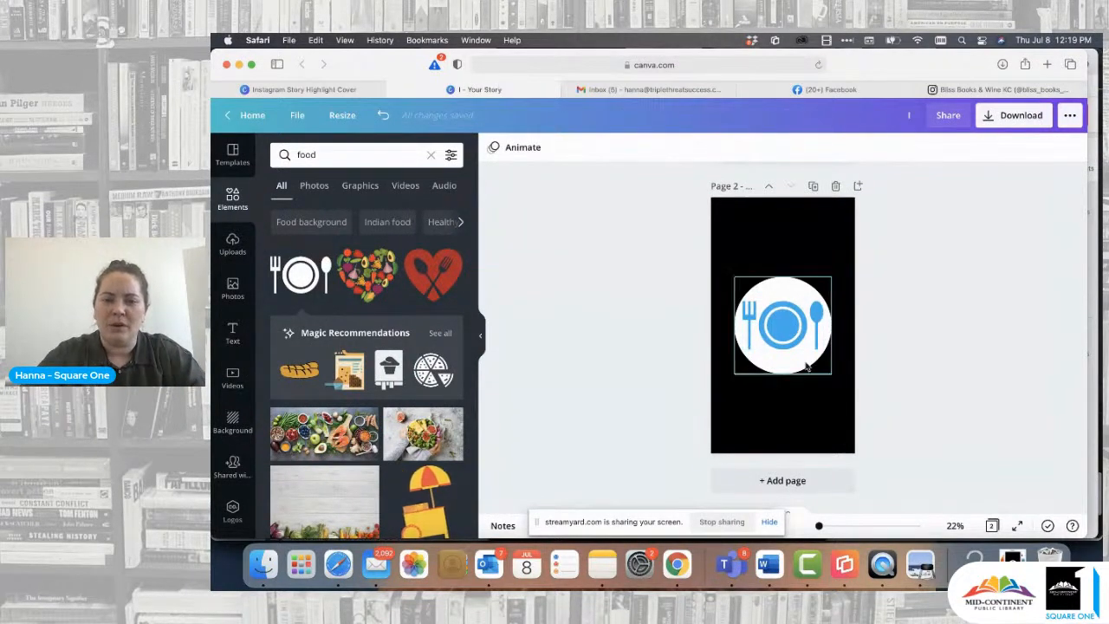
left_click(1021, 117)
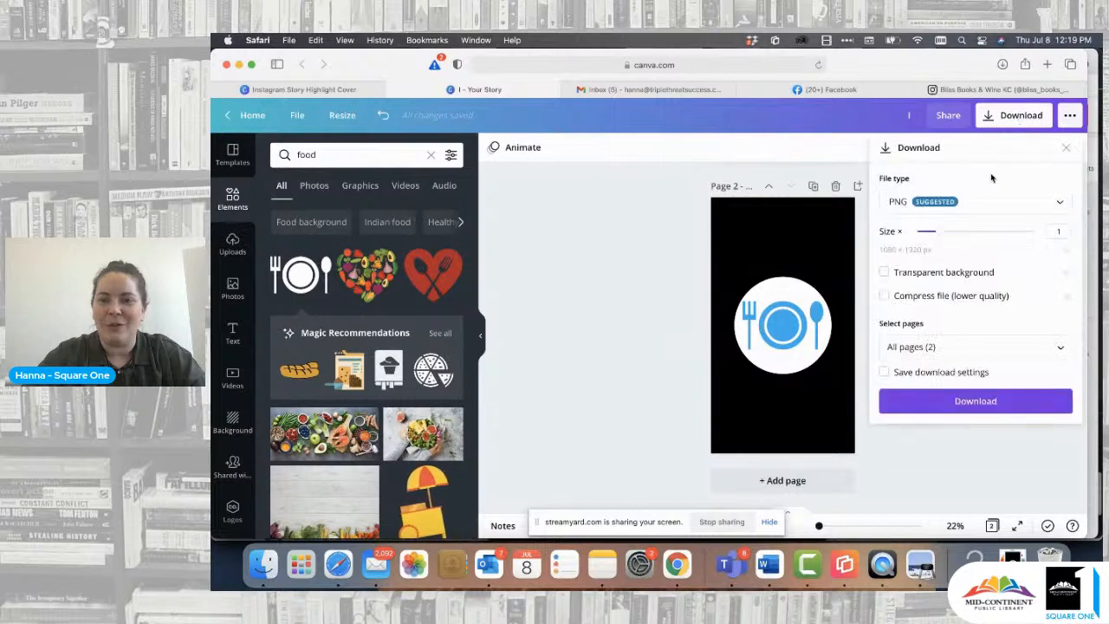
left_click(977, 407)
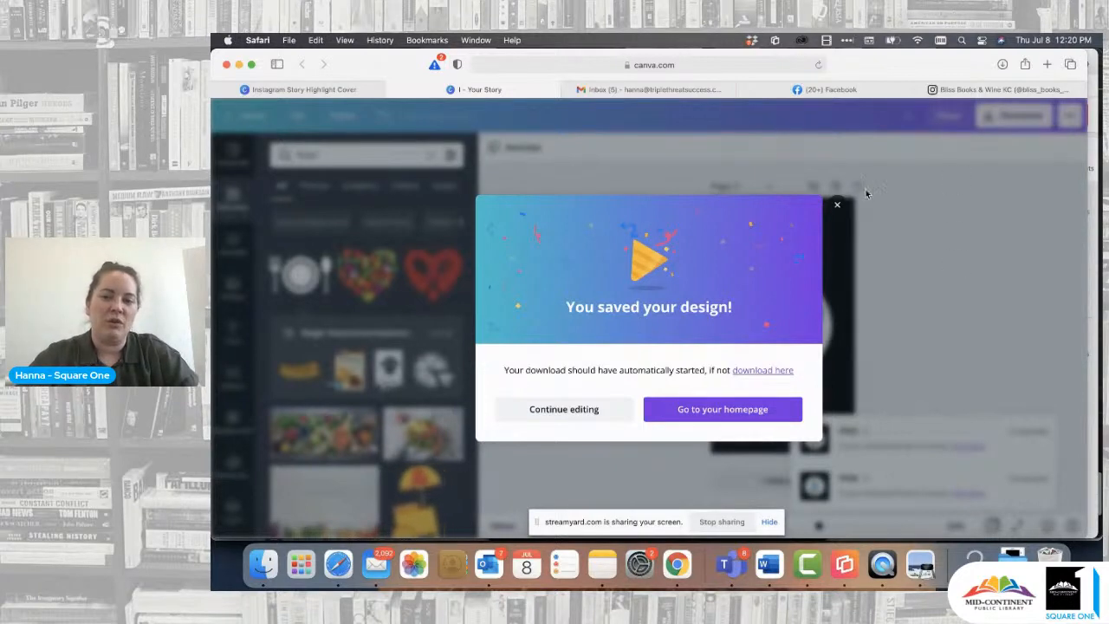
- Dismiss the download confirmation, switch to Instagram, search for "charlie" and open the charliehustleco profile to view its story highlights
left_click(837, 204)
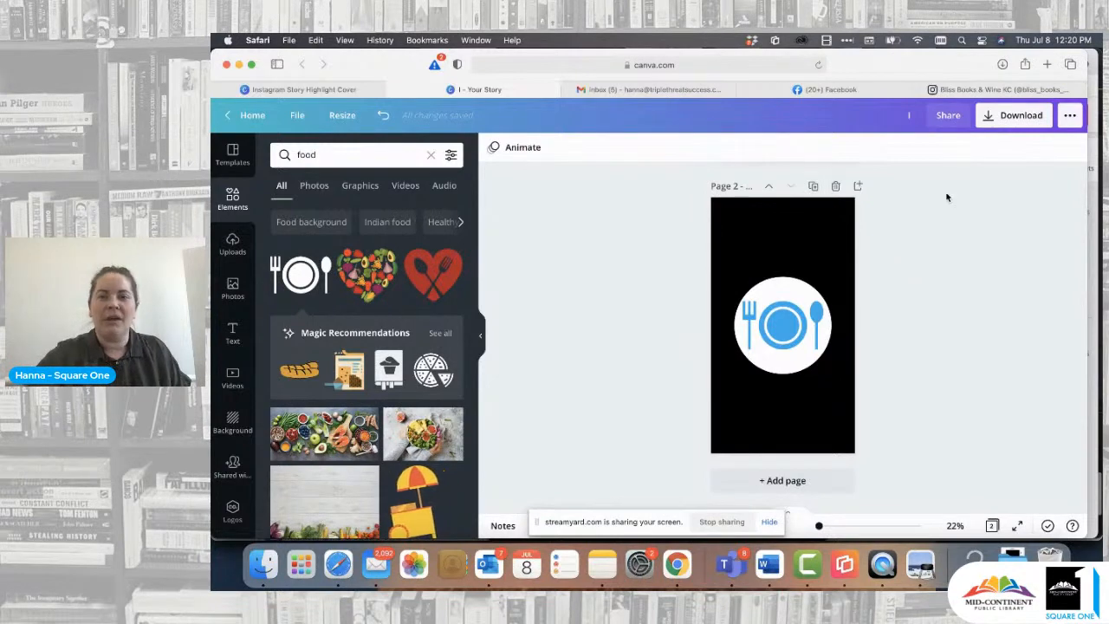
left_click(1005, 90)
scroll(867, 246, "up", 2)
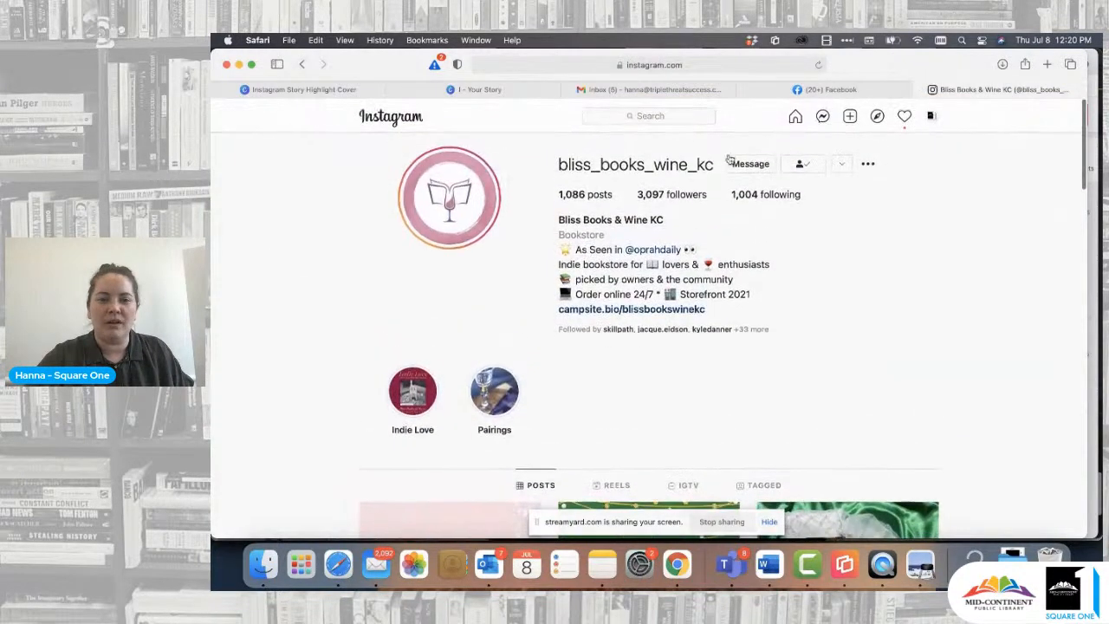
left_click(656, 115)
type("charlie")
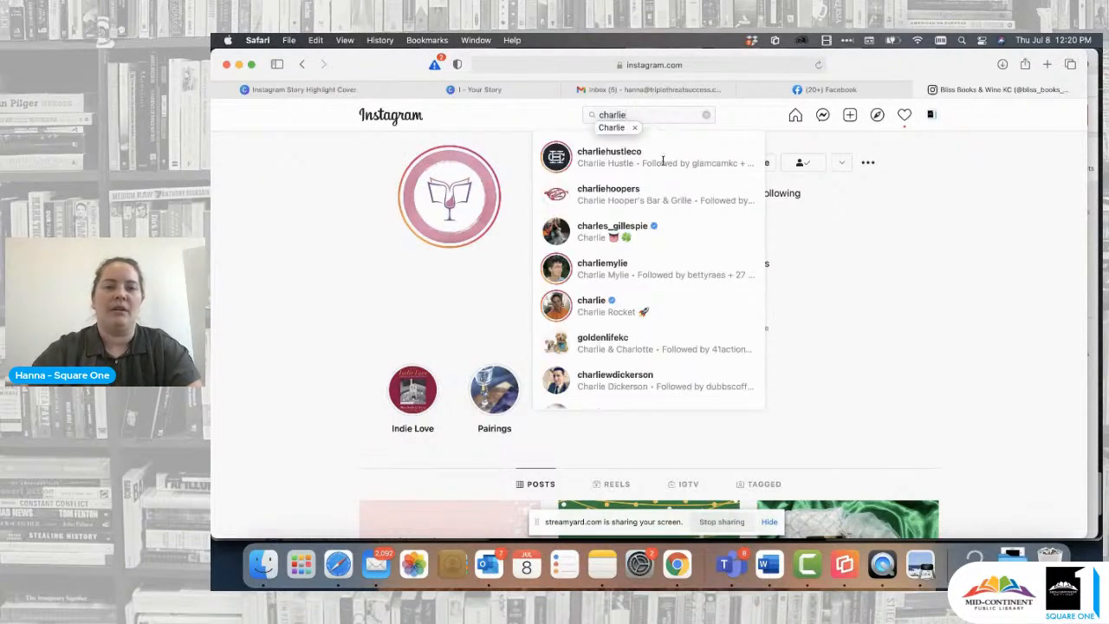
left_click(621, 161)
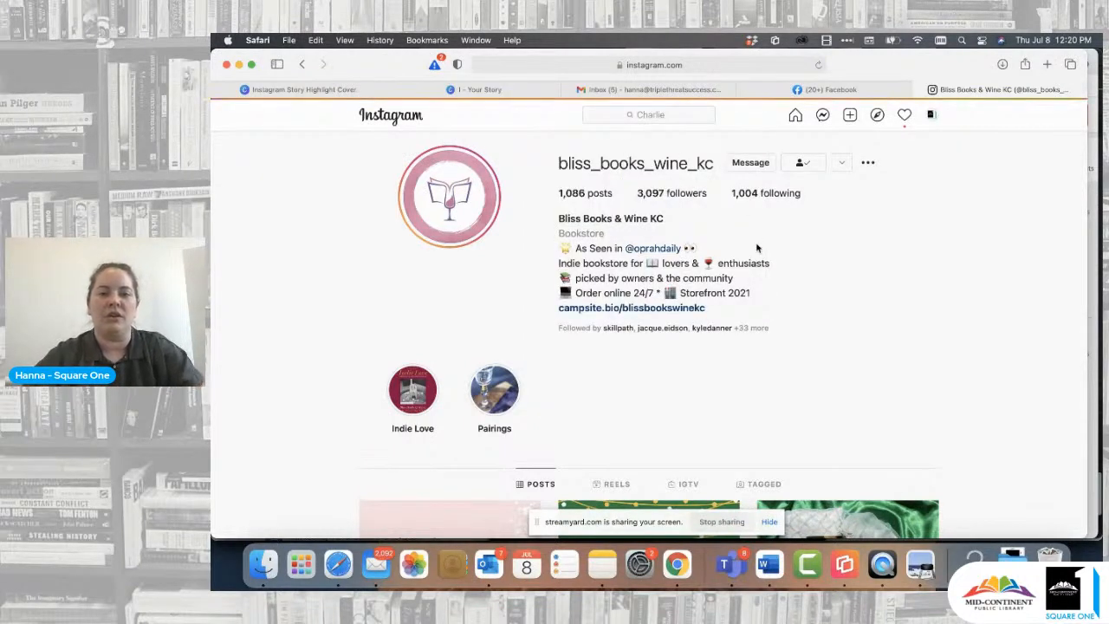
scroll(493, 287, "down", 1)
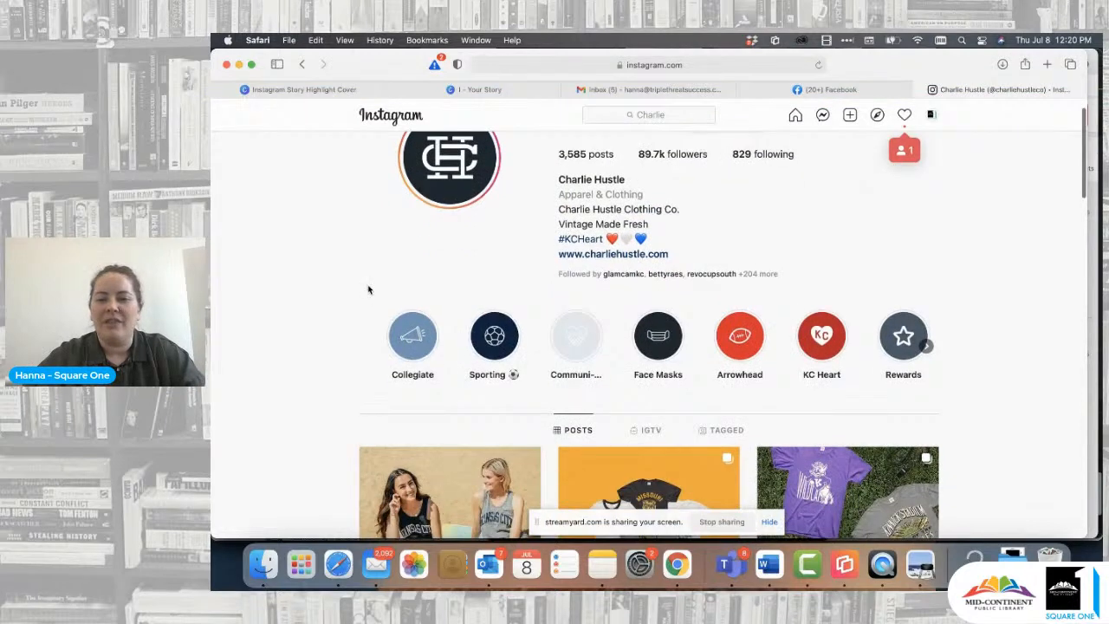
scroll(369, 290, "up", 1)
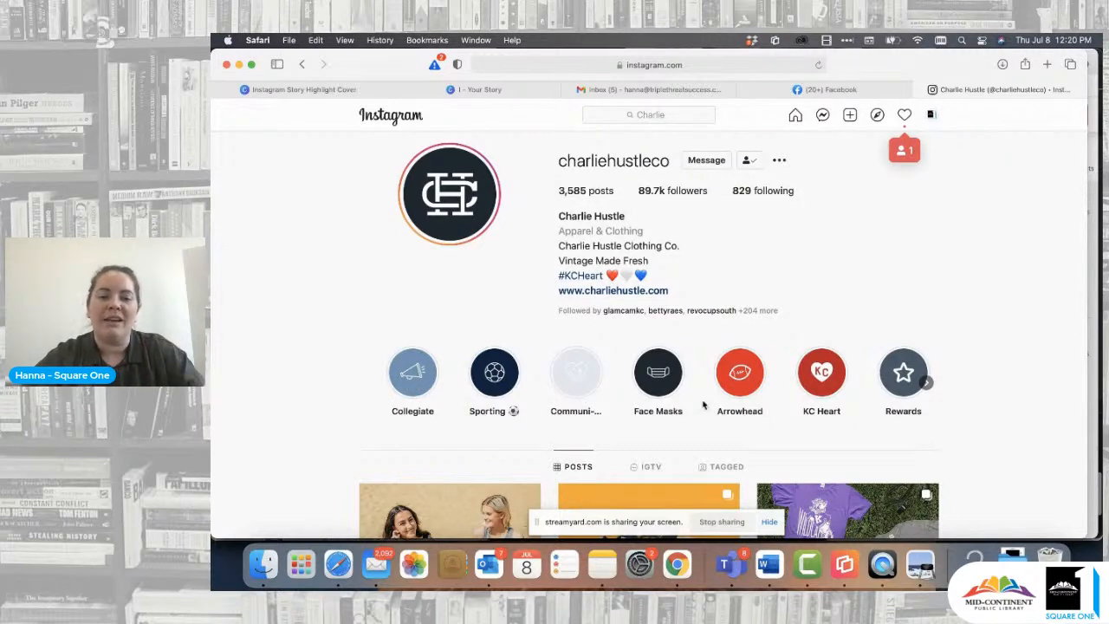
- View charliehustleco's story highlights from Collegiate through KC Heart, then close the story viewer
left_click(410, 371)
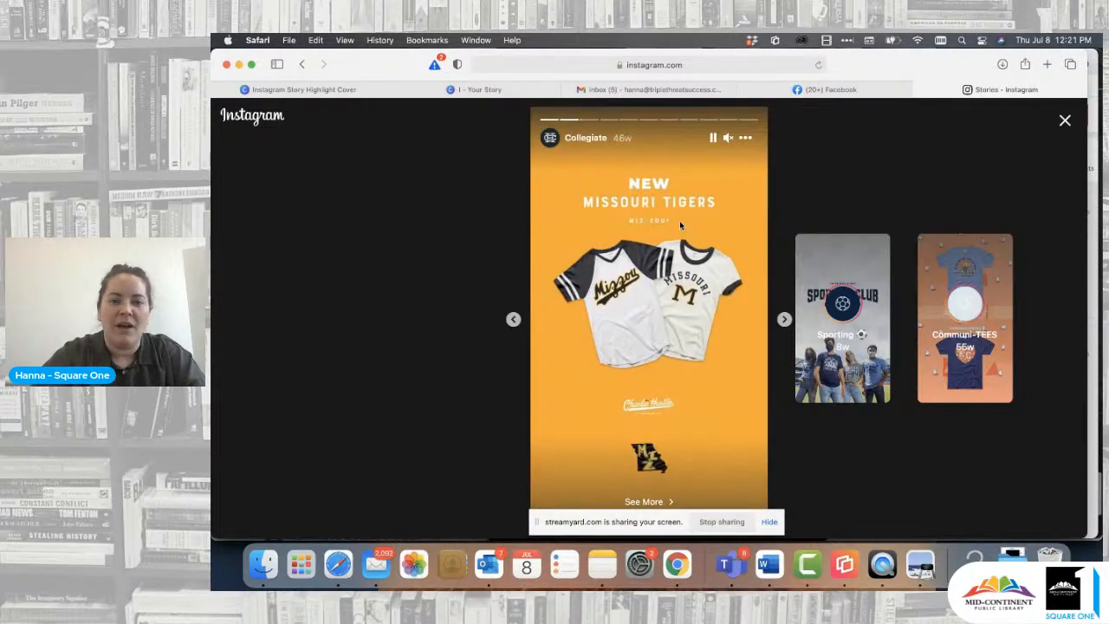
left_click(817, 299)
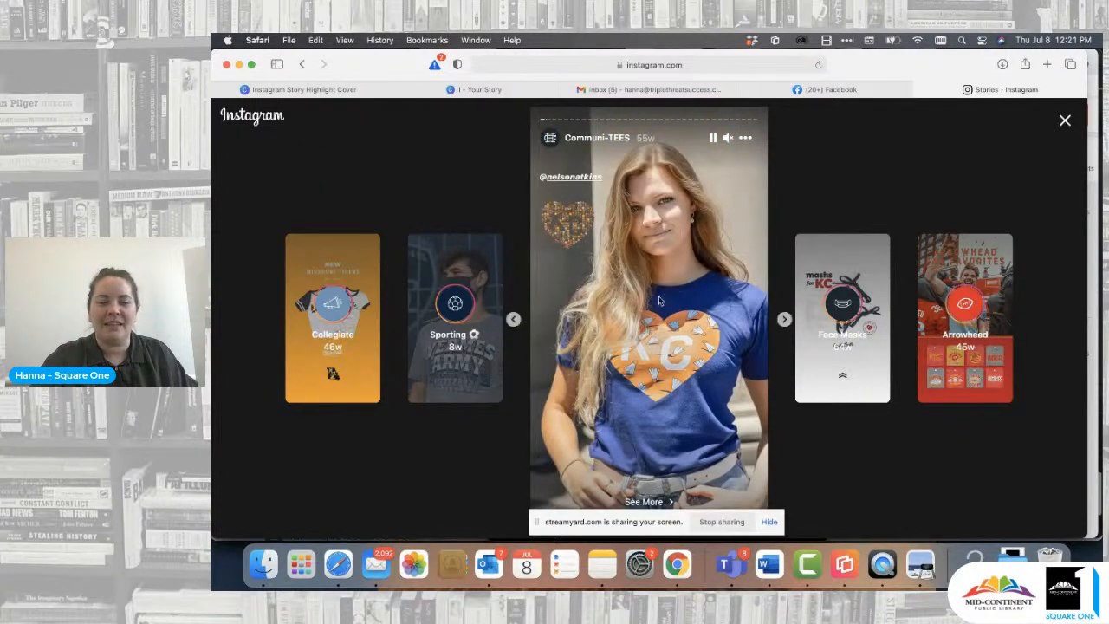
left_click(827, 292)
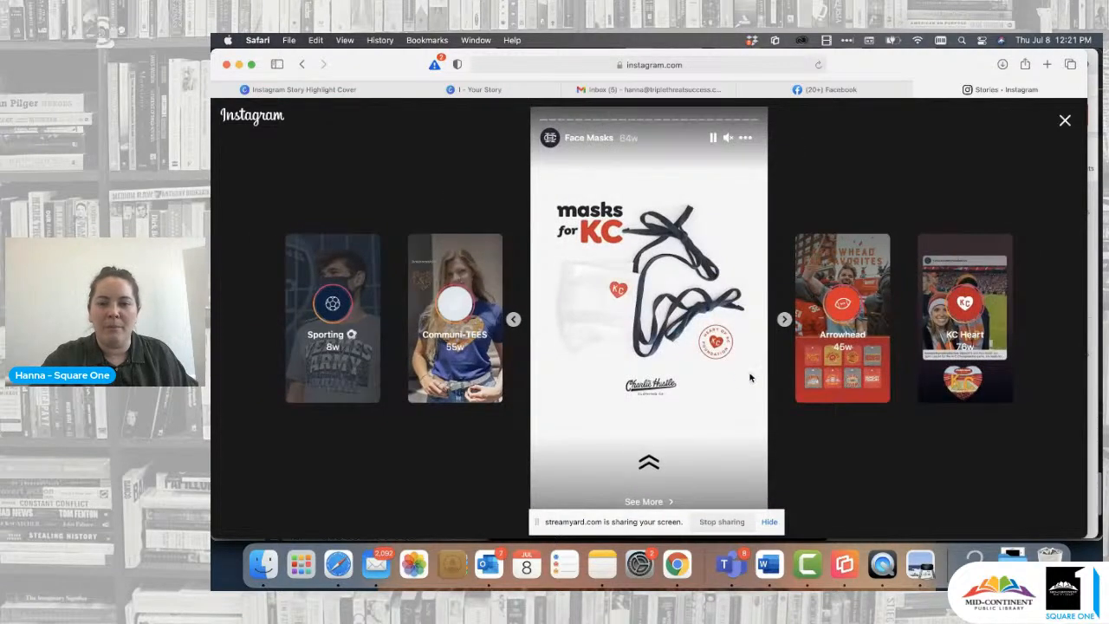
left_click(819, 338)
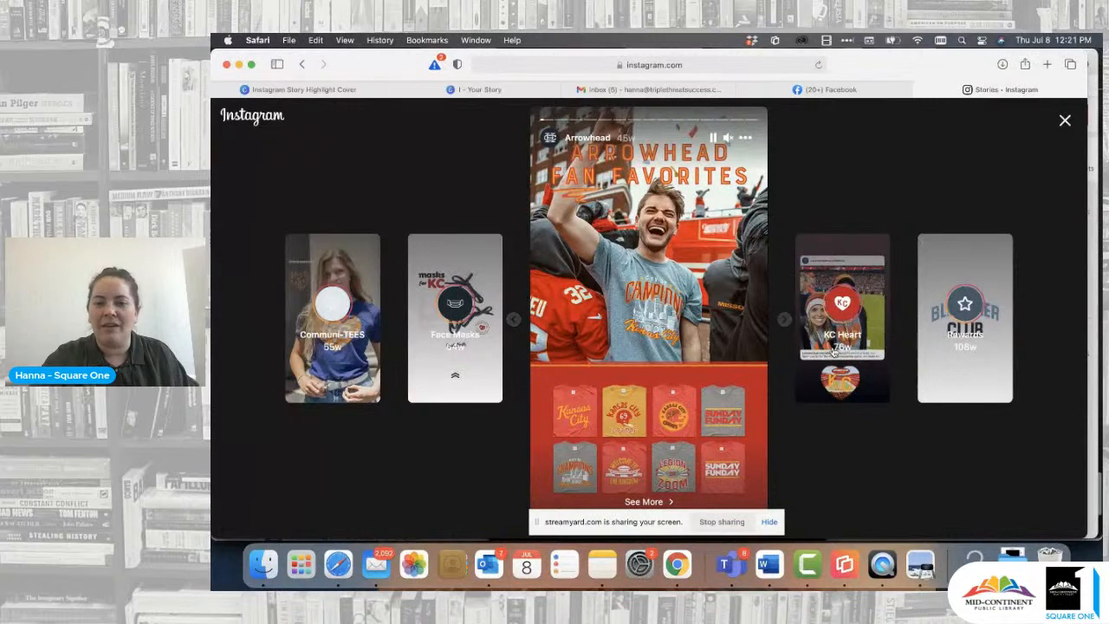
left_click(749, 319)
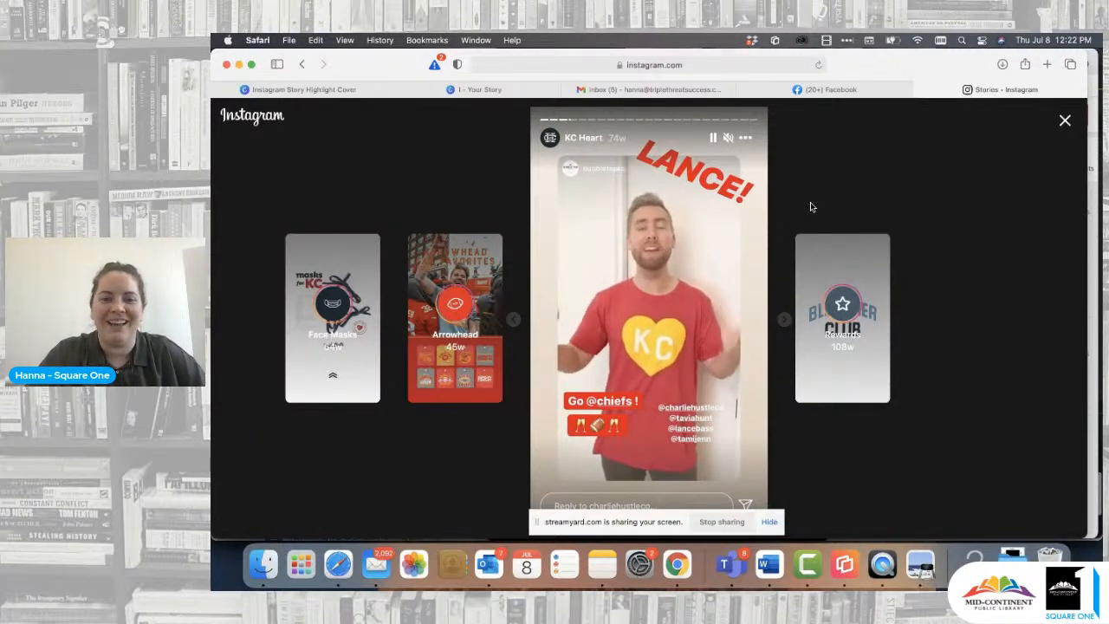
left_click(1065, 121)
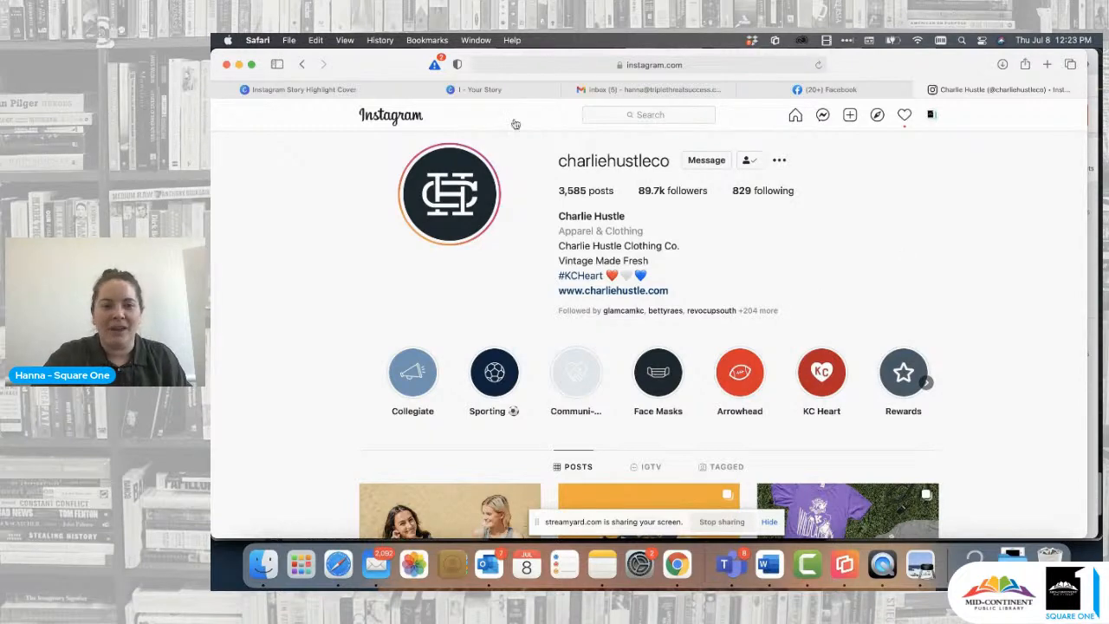
- Return to the Canva story design and delete the white circle behind the plate and cutlery graphic on page 2
left_click(478, 90)
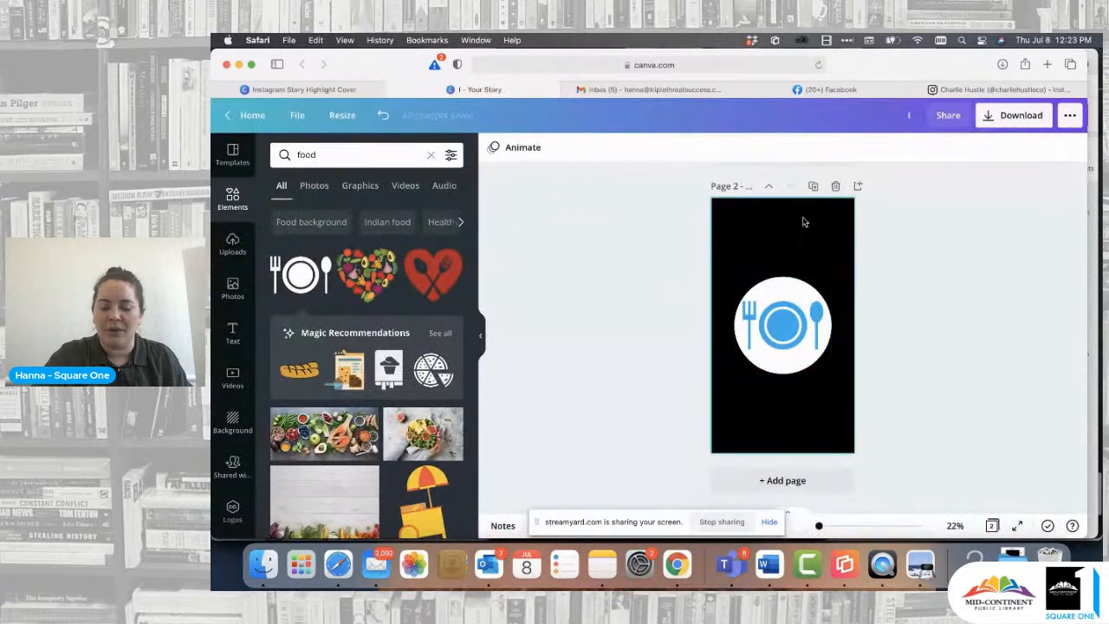
left_click(988, 89)
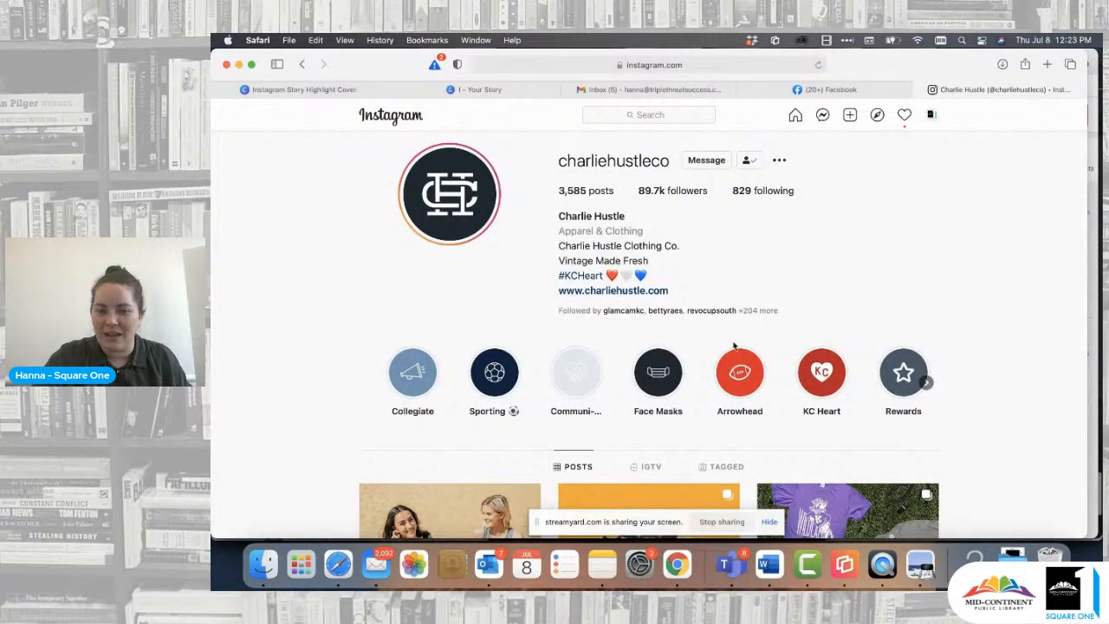
left_click(510, 90)
left_click(783, 291)
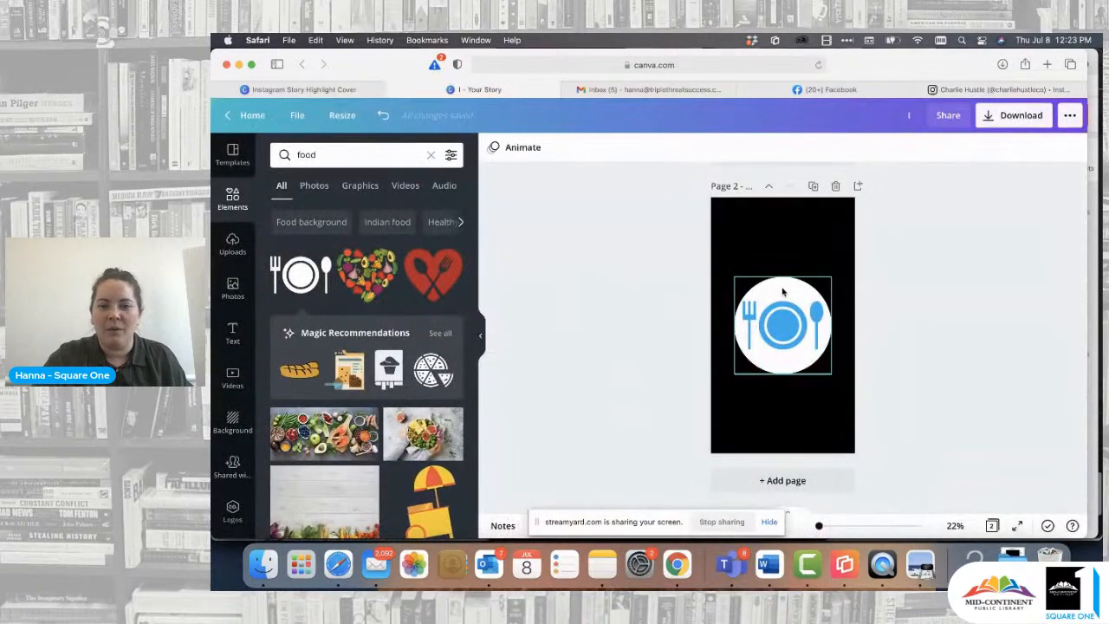
key("Delete")
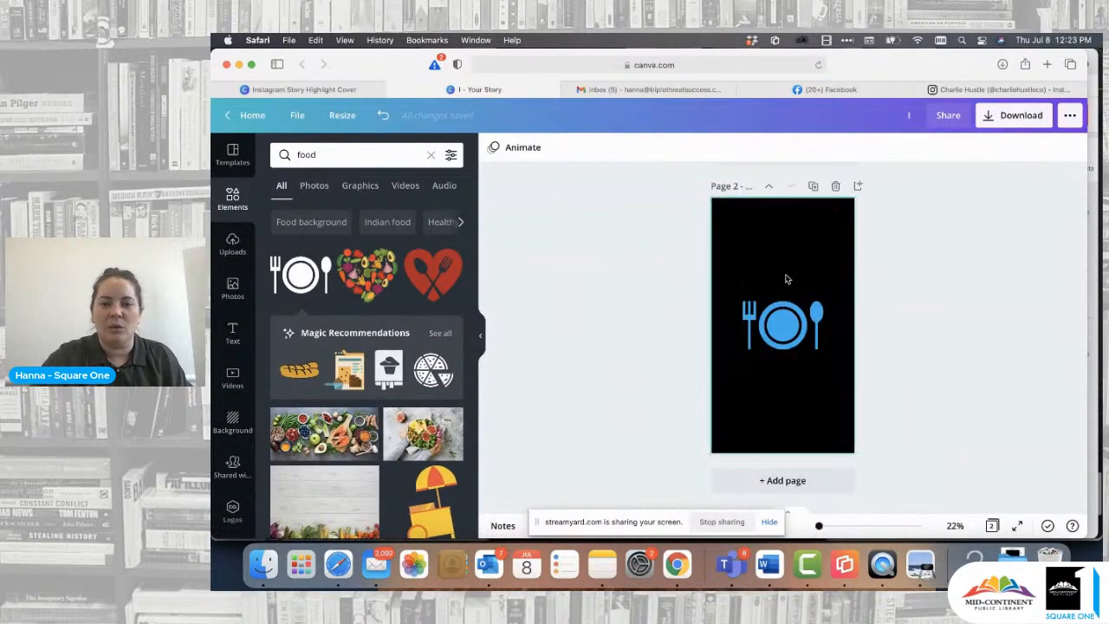
- Change the page 2 background to the blue from the Square One palette
left_click(788, 280)
left_click(492, 148)
left_click(282, 289)
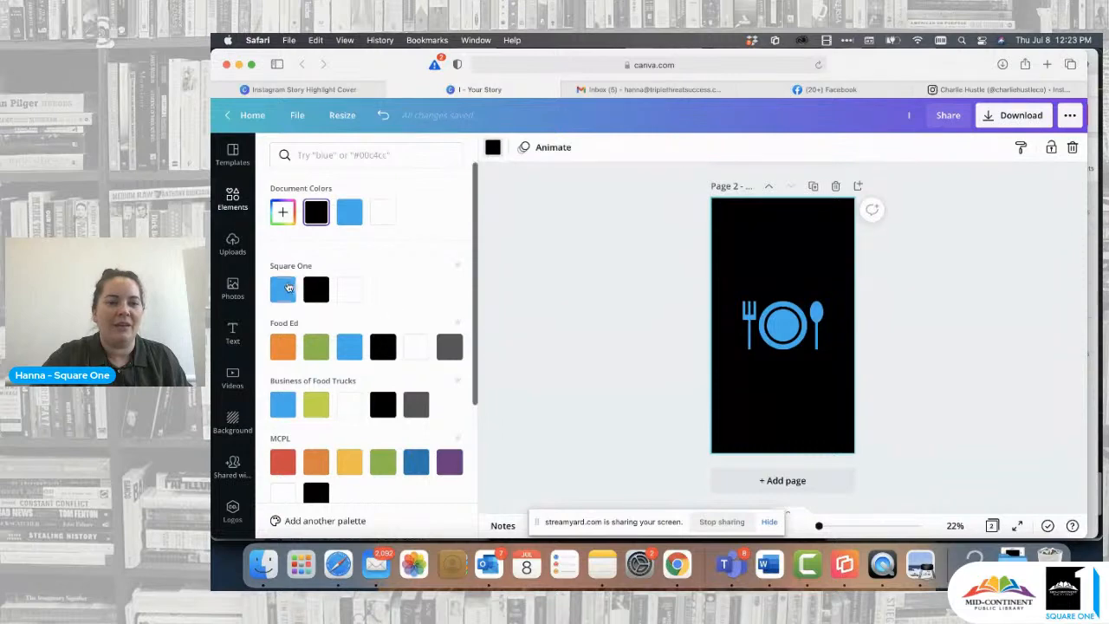
- Recolor the plate and cutlery graphic black, then enlarge it slightly and keep it centered across the page
left_click(800, 317)
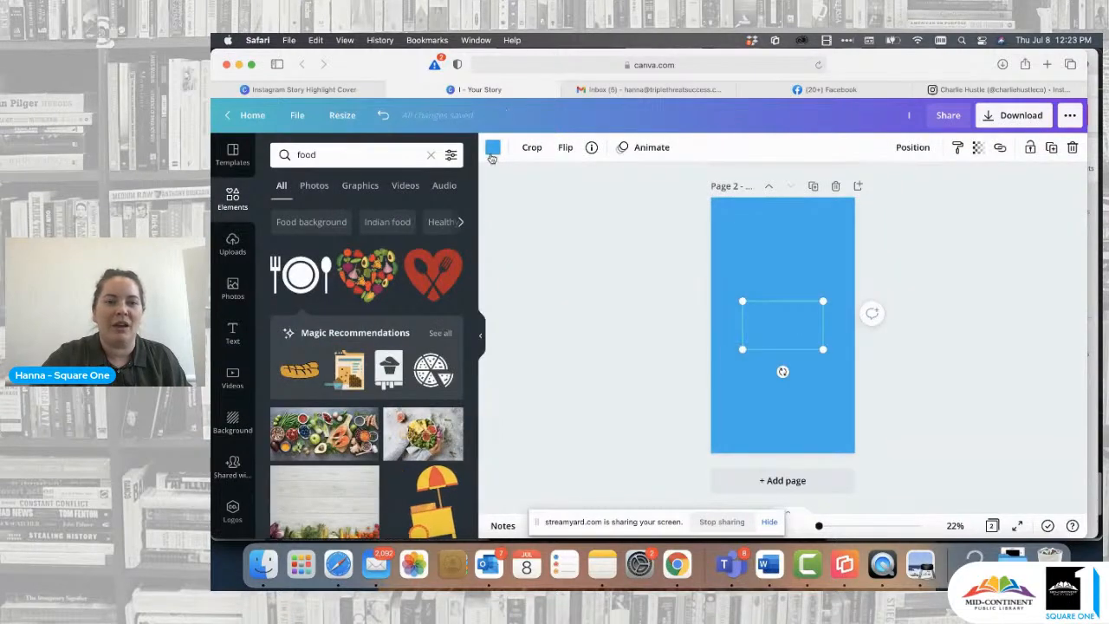
left_click(492, 148)
left_click(316, 211)
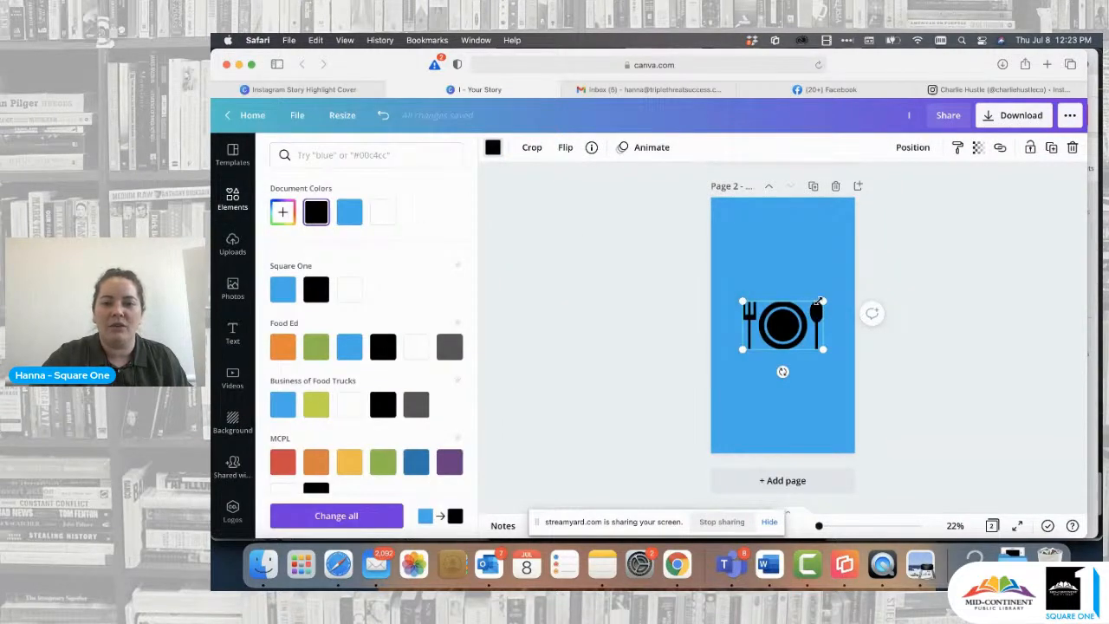
left_click_drag(824, 302, 795, 325)
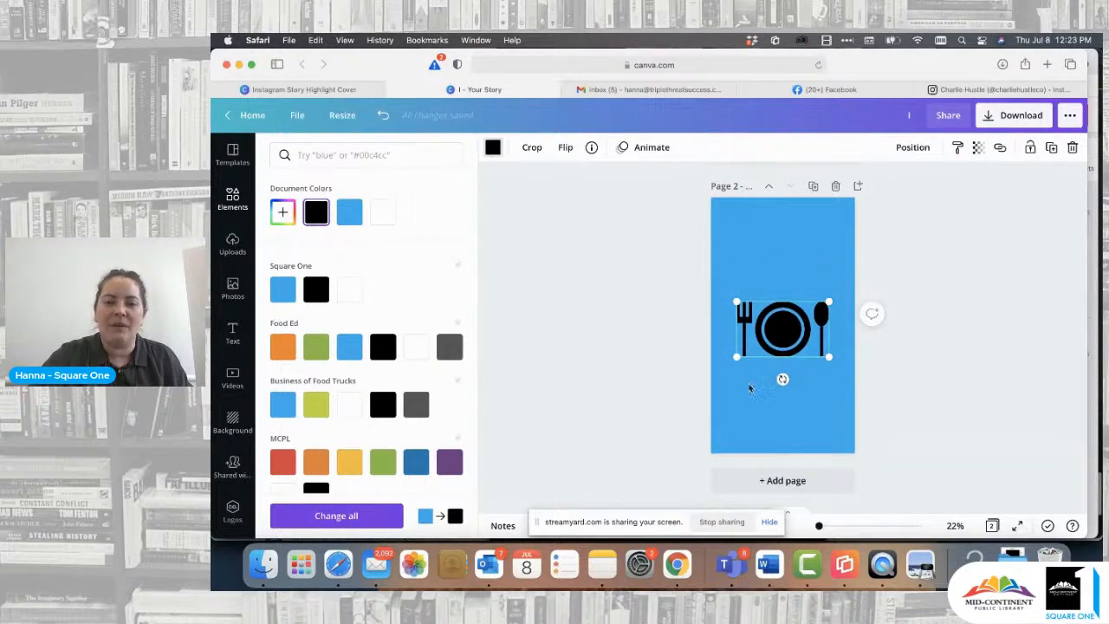
- Switch to the charliehustleco Instagram profile to compare its highlight covers with the blue and black food cover
left_click(962, 90)
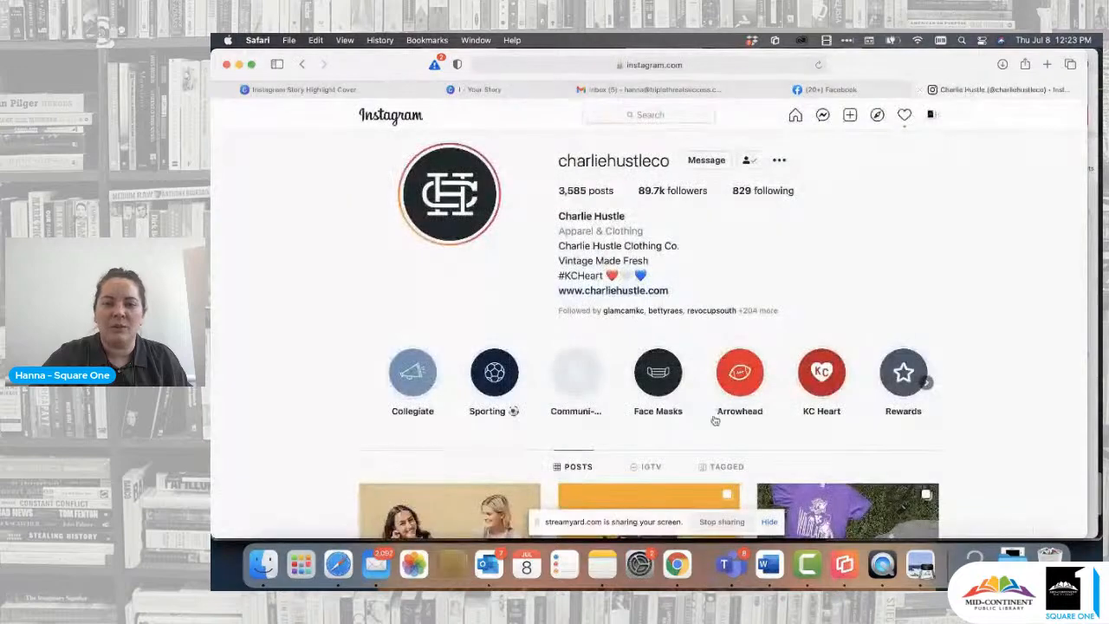